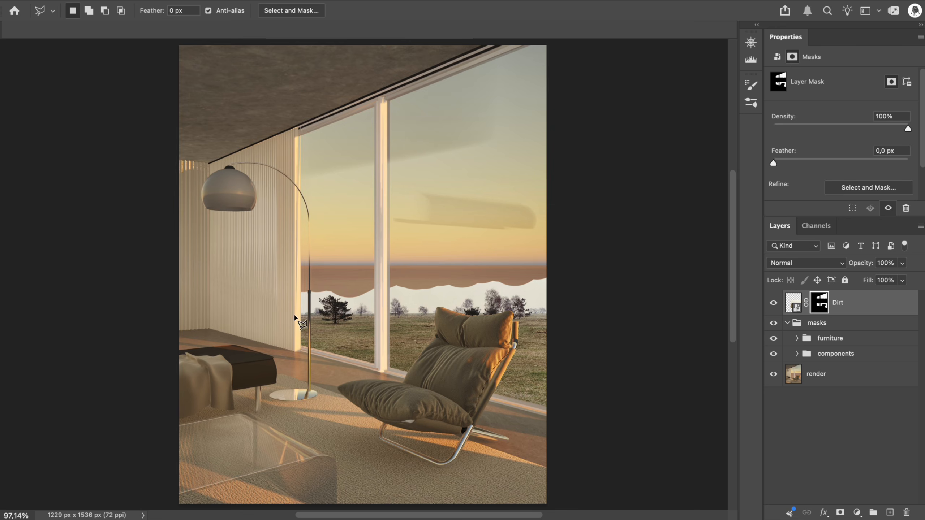
Paint the leftover white sky out of the Dirt layer's mask down to the horizon with a 204 px round brush
{"action": "key", "text": "b"}
{"action": "left_click_drag", "start_coordinate": [277, 288], "coordinate": [458, 307]}
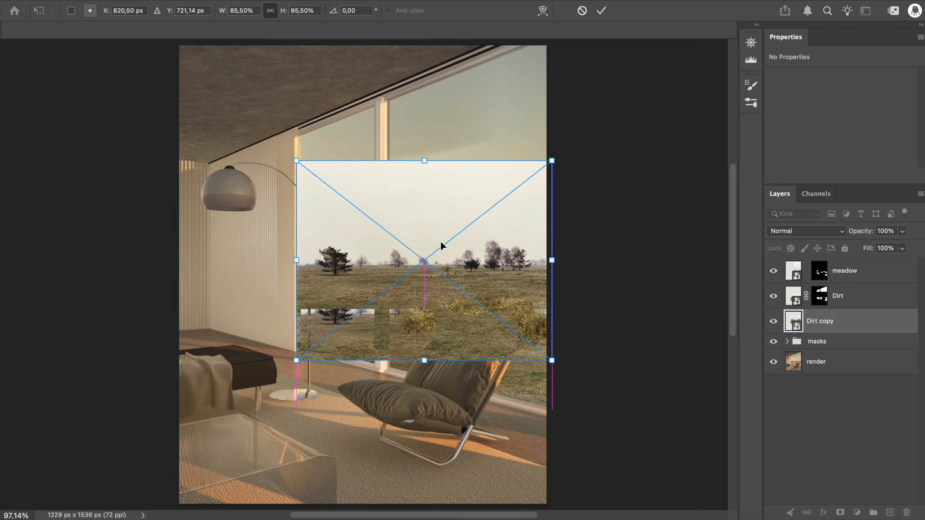
Position the Dirt copy at 85.50% scale, X 819.5 px, Y 701.5 px, and mask it with the windoww mask shape
{"action": "mouse_move", "coordinate": [440, 241]}
{"action": "left_mouse_down"}
{"action": "mouse_move", "coordinate": [504, 178]}
{"action": "mouse_move", "coordinate": [441, 237]}
{"action": "left_mouse_up"}
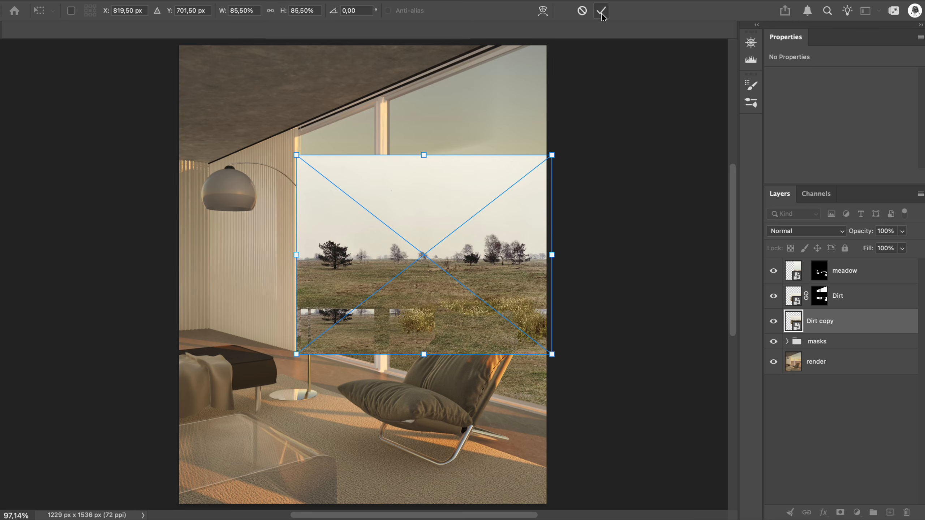
{"action": "left_click", "coordinate": [602, 13]}
{"action": "left_click", "coordinate": [788, 341]}
{"action": "left_click", "coordinate": [797, 372]}
{"action": "scroll", "coordinate": [838, 437], "scroll_direction": "down", "scroll_amount": 5}
{"action": "left_click", "coordinate": [845, 419], "text": "super"}
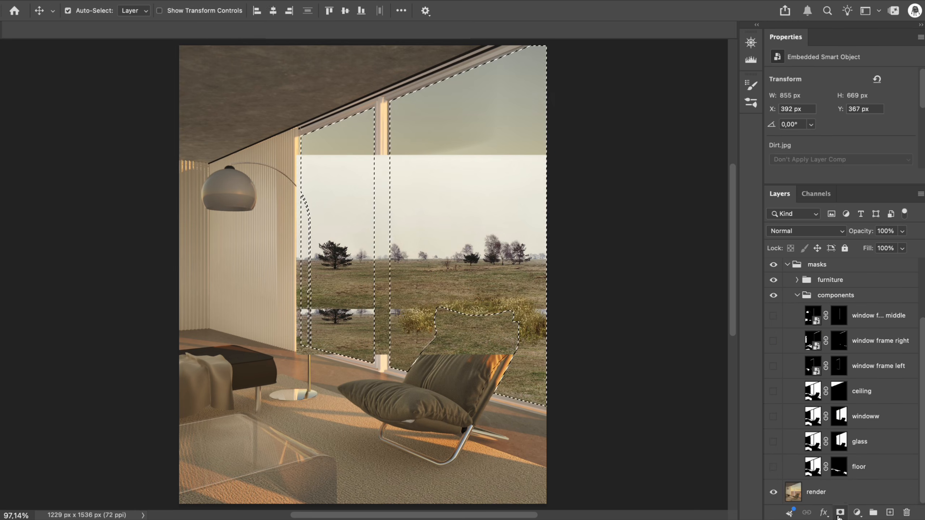
{"action": "left_click", "coordinate": [840, 513]}
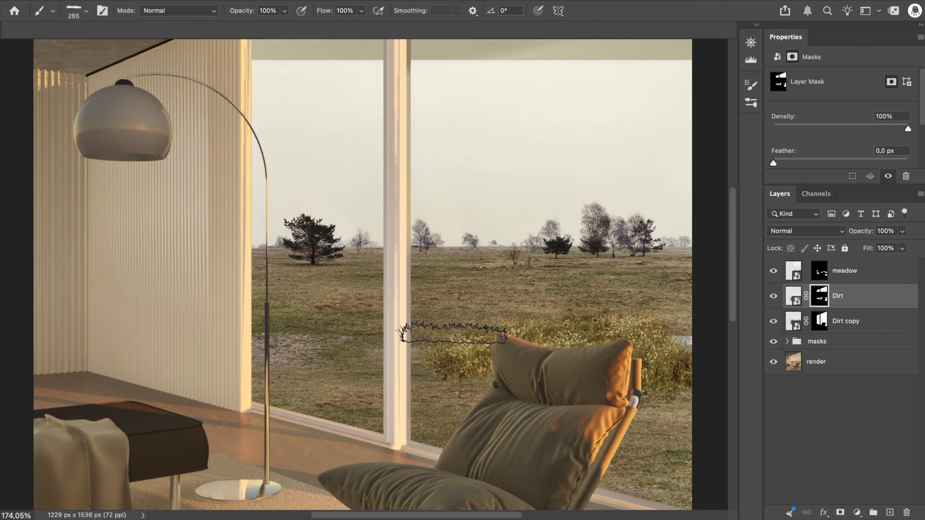
Unlink the Dirt copy image from its mask and lower the image within the window to about Y 762 px
{"action": "left_click", "coordinate": [807, 322]}
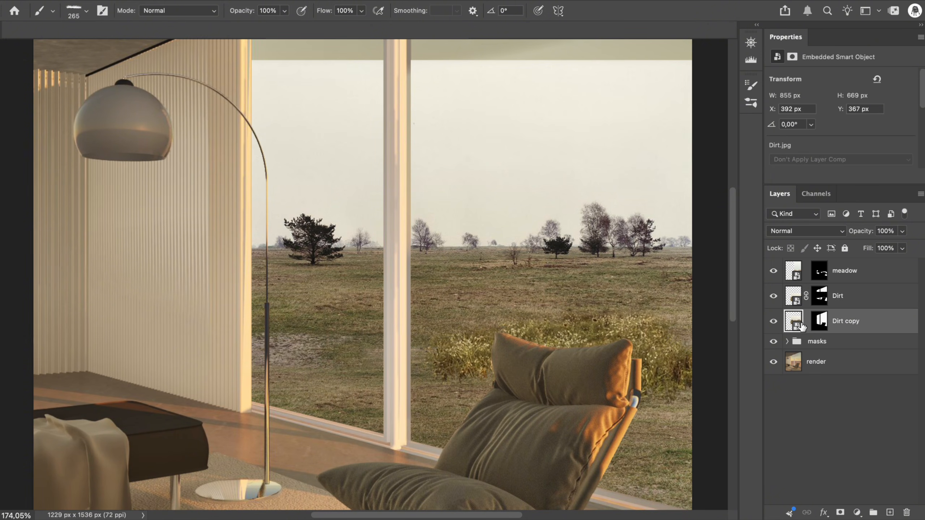
{"action": "key", "text": "super+t"}
{"action": "left_click_drag", "start_coordinate": [557, 230], "coordinate": [553, 261]}
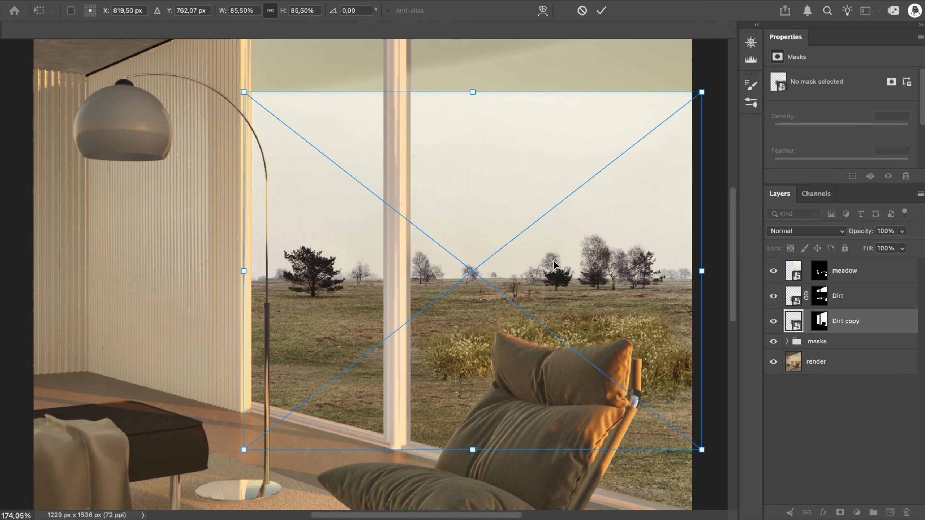
{"action": "left_click", "coordinate": [602, 10]}
{"action": "key", "text": "super+0"}
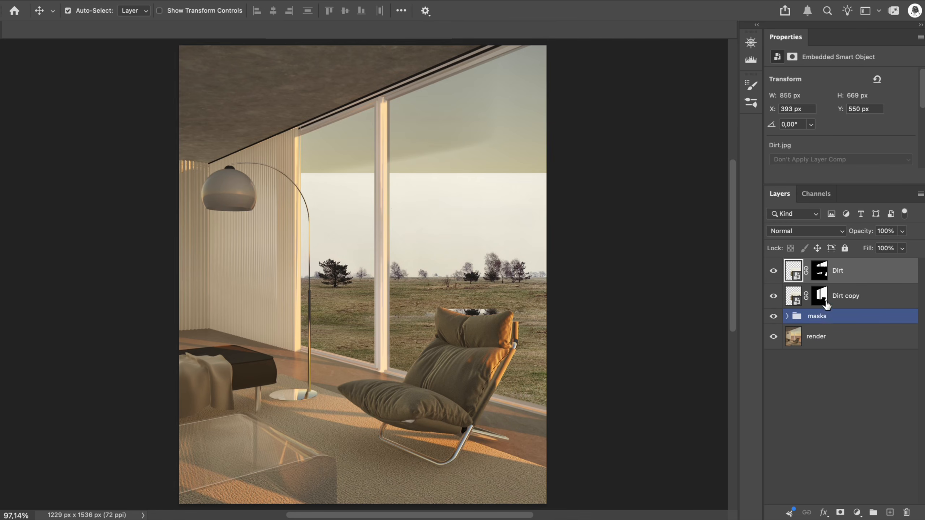
{"action": "left_click", "coordinate": [820, 271]}
{"action": "key", "text": "b"}
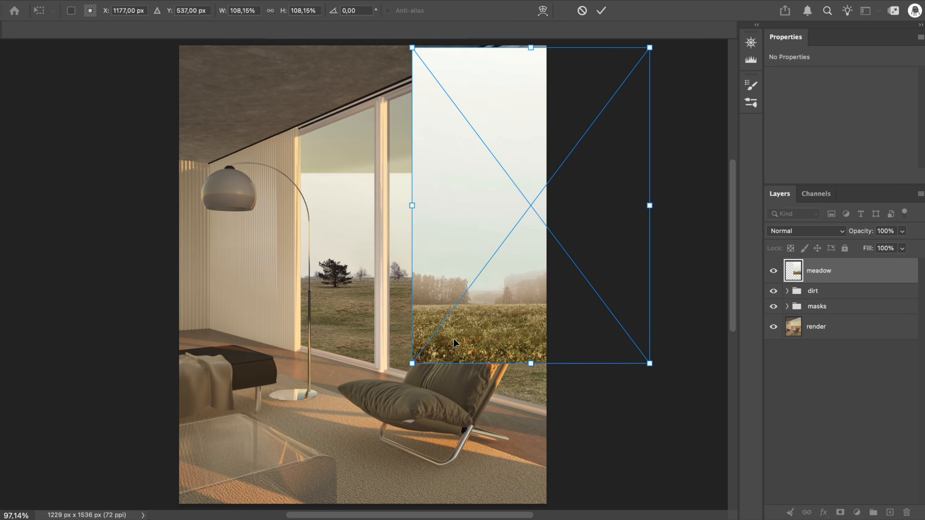
Position the meadow photo at 108.15% scale, X 481 px, Y 477 px, and mask it with the windoww mask shape
{"action": "left_click_drag", "start_coordinate": [456, 343], "coordinate": [246, 324]}
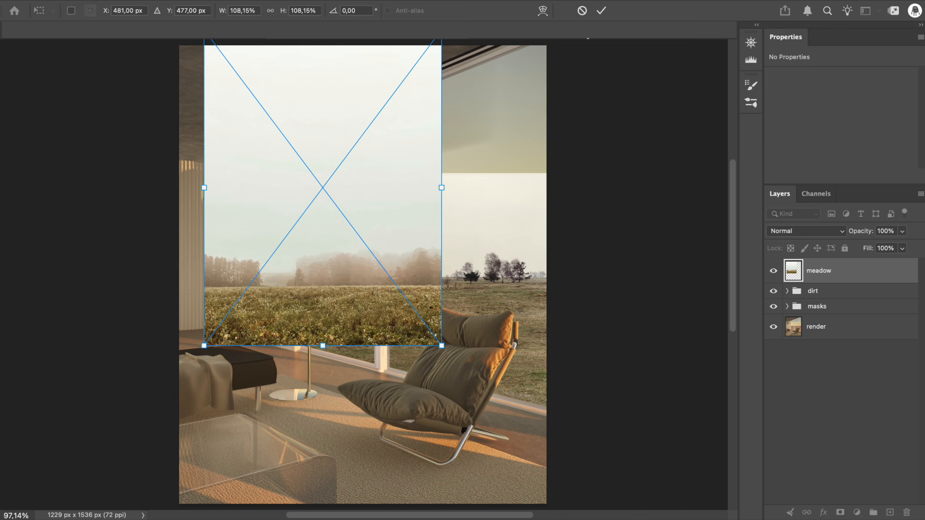
{"action": "left_click", "coordinate": [602, 10]}
{"action": "left_click", "coordinate": [787, 306]}
{"action": "left_click", "coordinate": [797, 337]}
{"action": "left_click", "coordinate": [839, 458], "text": "super"}
{"action": "left_click", "coordinate": [841, 513]}
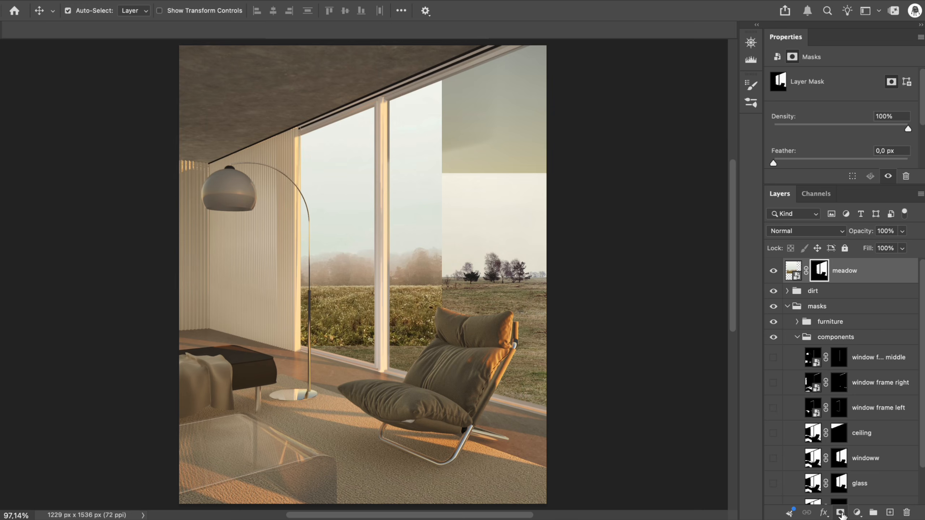
{"action": "left_click", "coordinate": [797, 337]}
Paint out the pale sky above the trees on the meadow mask and the lower dirt layer's mask with a grass brush
{"action": "key", "text": "b"}
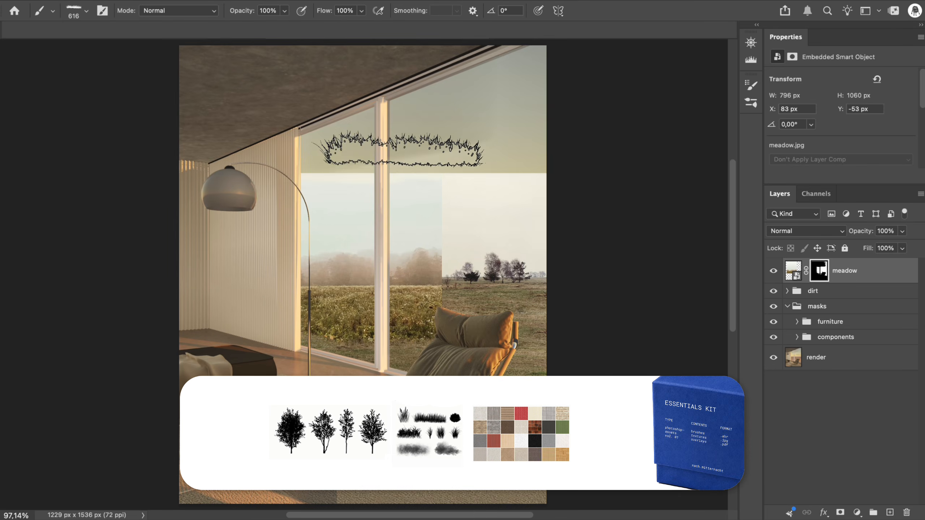
{"action": "left_click", "coordinate": [788, 293]}
{"action": "left_click", "coordinate": [829, 311]}
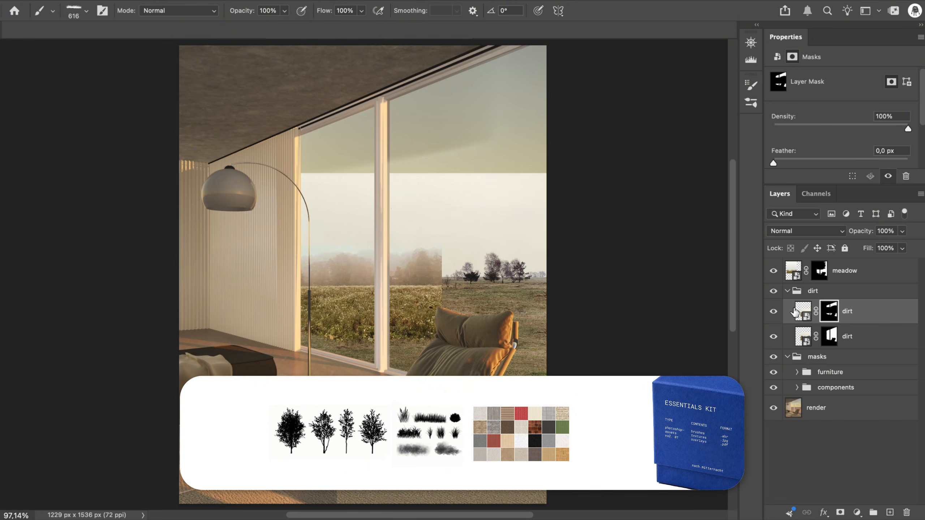
{"action": "left_click", "coordinate": [829, 337]}
{"action": "mouse_move", "coordinate": [583, 157]}
{"action": "left_mouse_down"}
{"action": "mouse_move", "coordinate": [496, 179]}
{"action": "mouse_move", "coordinate": [366, 159]}
{"action": "left_mouse_up"}
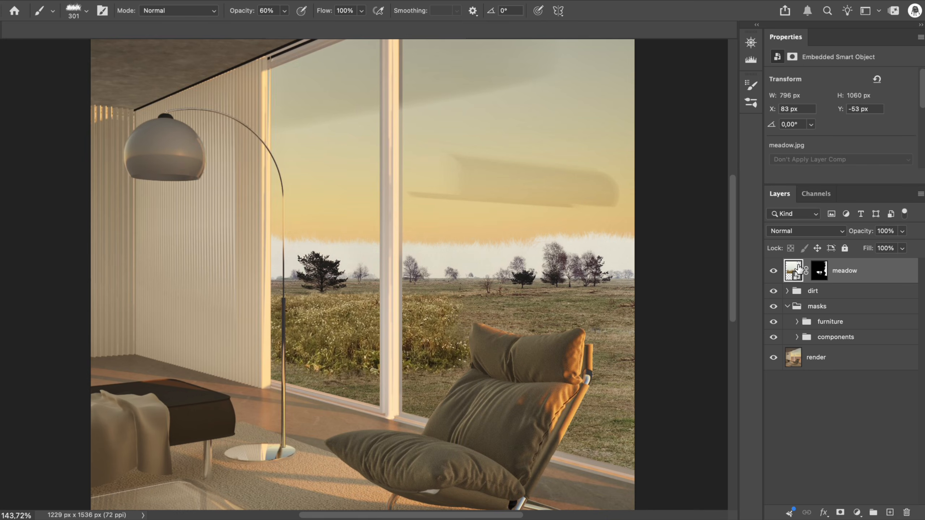
Shift the meadow image down and slightly to the right within its mask, and apply the transform
{"action": "key", "text": "ctrl+t"}
{"action": "mouse_move", "coordinate": [391, 288]}
{"action": "left_mouse_down"}
{"action": "mouse_move", "coordinate": [367, 285]}
{"action": "mouse_move", "coordinate": [419, 279]}
{"action": "mouse_move", "coordinate": [422, 309]}
{"action": "mouse_move", "coordinate": [435, 321]}
{"action": "left_mouse_up"}
{"action": "left_click", "coordinate": [601, 11]}
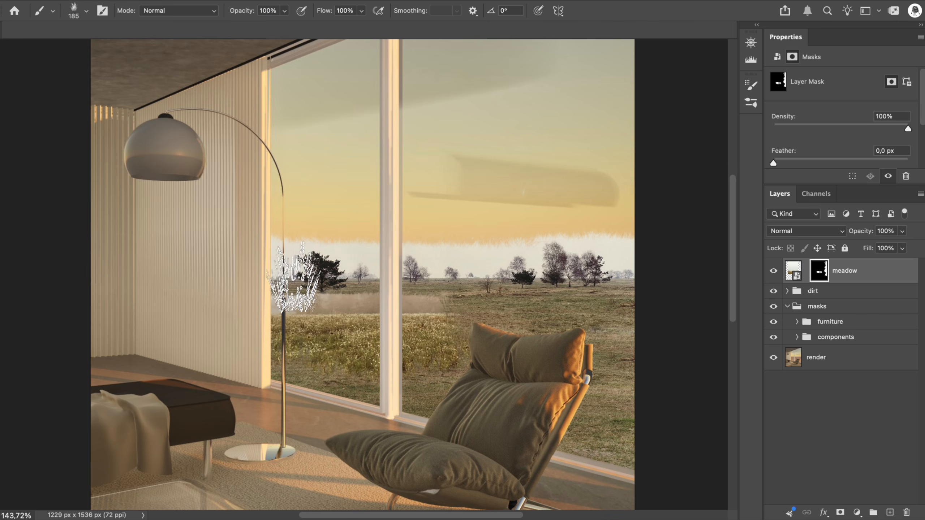
Brush away the misty strip along the meadow's upper edge on its layer mask to blend it into the field
{"action": "key", "text": "bracketright"}
{"action": "key", "text": "bracketright"}
{"action": "left_click_drag", "start_coordinate": [326, 285], "coordinate": [389, 288]}
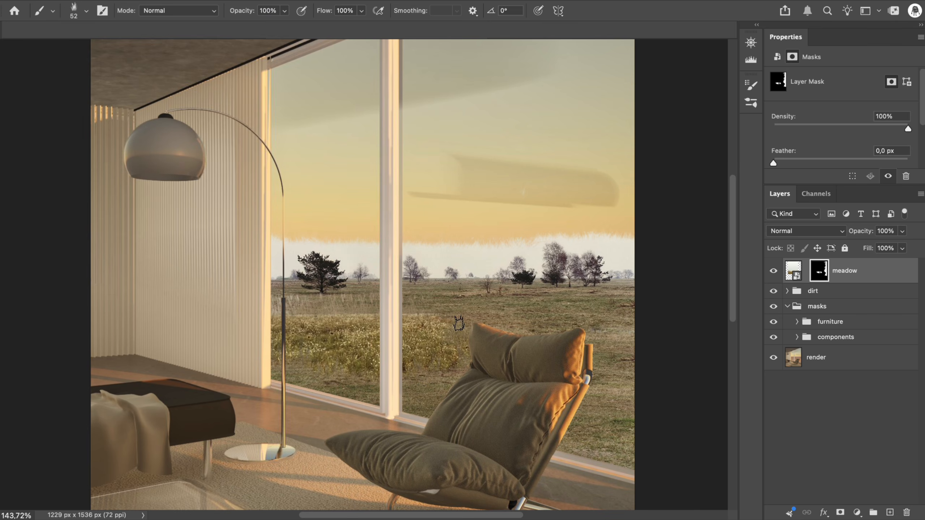
{"action": "key", "text": "super+minus"}
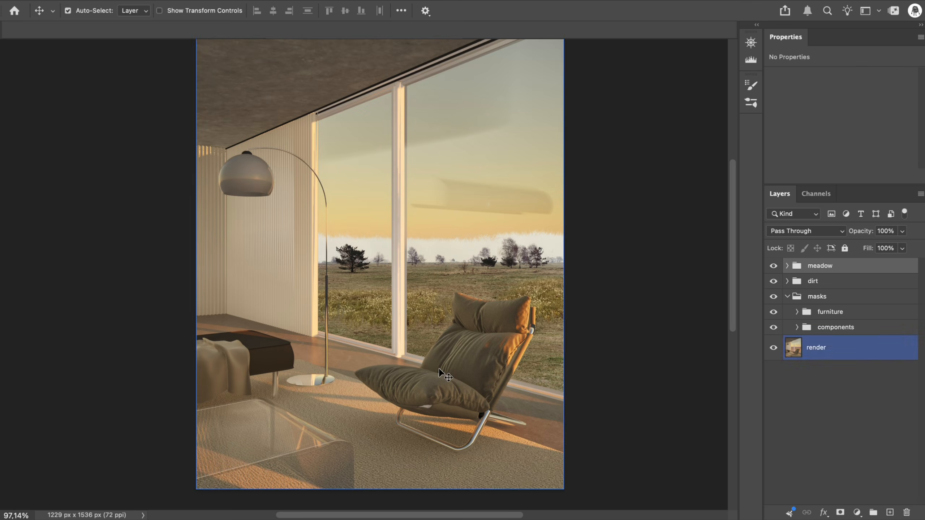
Scale the placed wild cherry_1 tree to about 193% and position it at X 1268.5 px, Y 405 px in the right-hand window
{"action": "left_click_drag", "start_coordinate": [458, 361], "coordinate": [530, 451]}
{"action": "left_click_drag", "start_coordinate": [347, 382], "coordinate": [543, 270]}
{"action": "key", "text": "super+minus"}
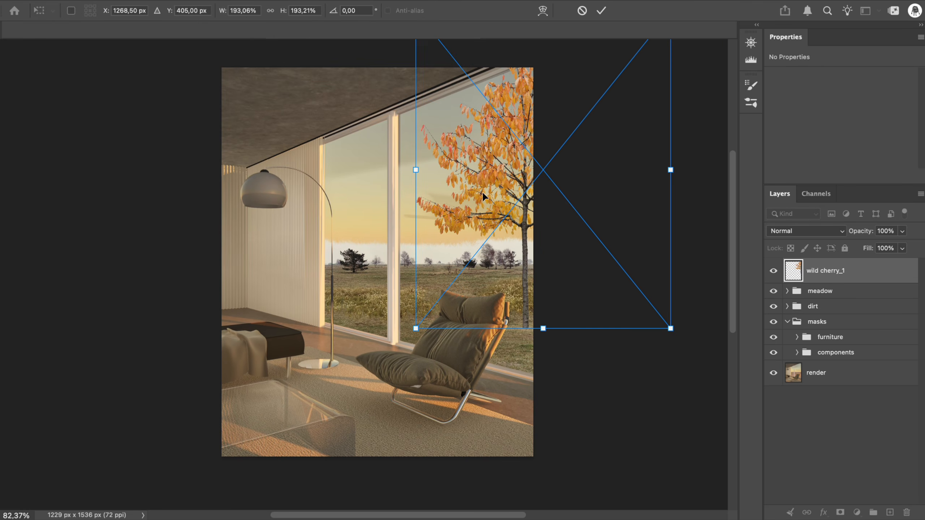
{"action": "left_click", "coordinate": [601, 10]}
Mask the wild cherry_1 layer to the window opening using the window shape from the components group
{"action": "left_click", "coordinate": [797, 352]}
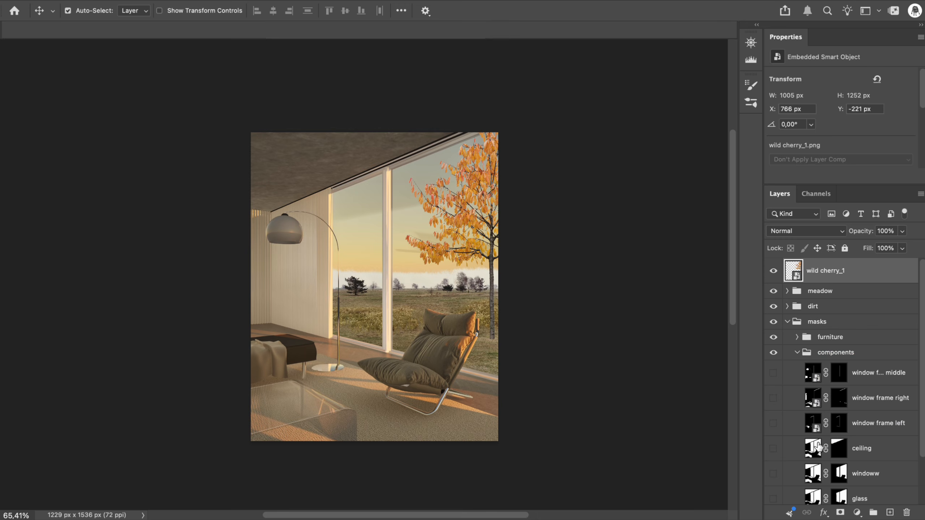
{"action": "scroll", "coordinate": [839, 481], "scroll_direction": "down", "scroll_amount": 1}
{"action": "left_click", "coordinate": [839, 484], "text": "super"}
{"action": "left_click", "coordinate": [841, 513]}
{"action": "left_click", "coordinate": [798, 353]}
Unlink the wild cherry_1 image from its mask, enlarge it to about 212%, and move it to X 724 px, Y -309 px
{"action": "left_click", "coordinate": [806, 271]}
{"action": "left_click", "coordinate": [794, 271]}
{"action": "key", "text": "super+t"}
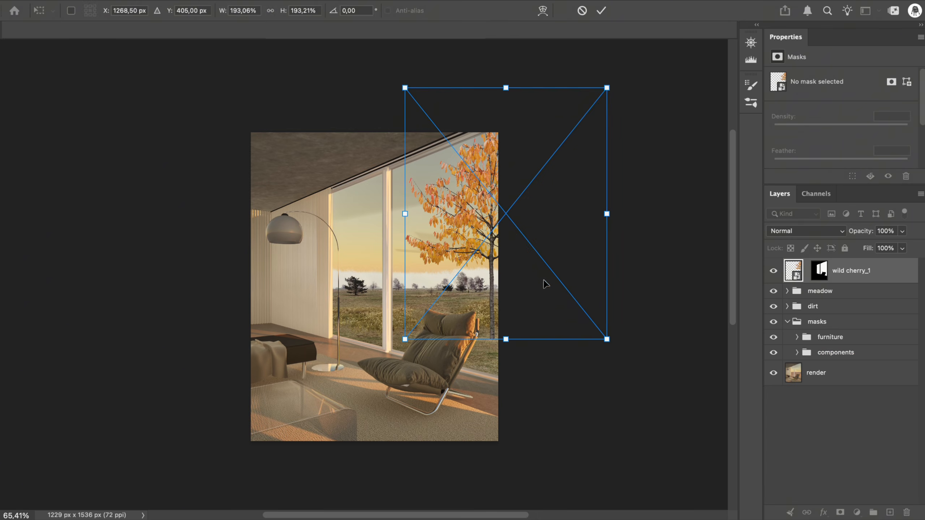
{"action": "left_click_drag", "start_coordinate": [608, 86], "coordinate": [628, 63]}
{"action": "left_click_drag", "start_coordinate": [486, 250], "coordinate": [479, 255]}
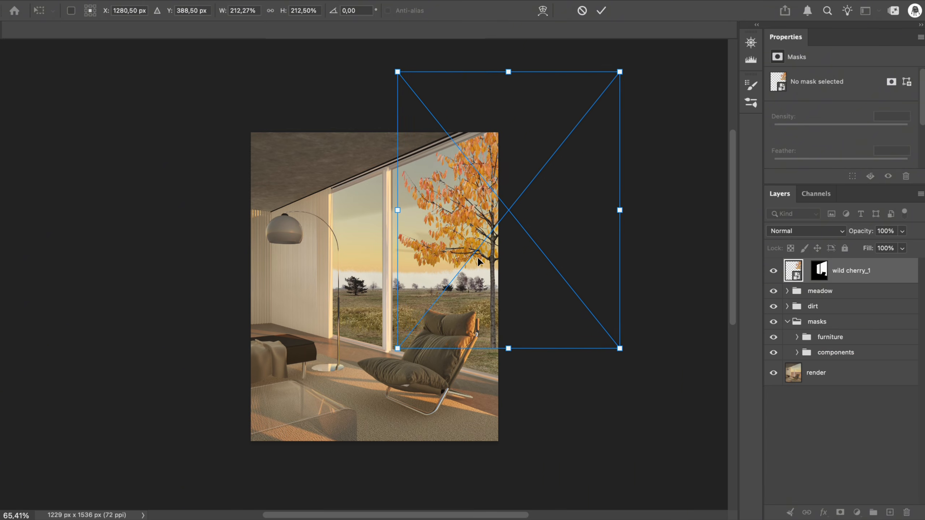
{"action": "left_click", "coordinate": [601, 10]}
{"action": "key", "text": "super+0"}
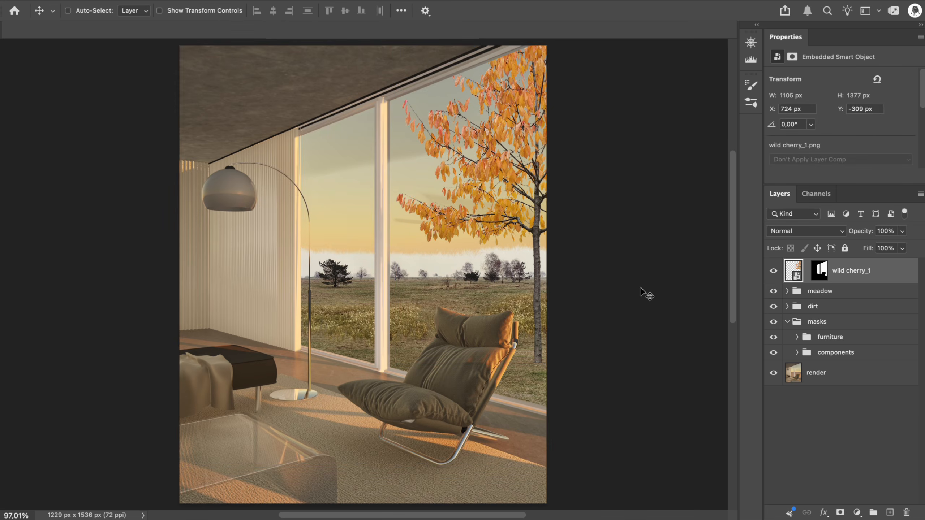
Blend the cherry trunk's base into the grass on its mask with a 520 px grass brush at 180°, and reset the brush angle to 0°
{"action": "left_click", "coordinate": [820, 277]}
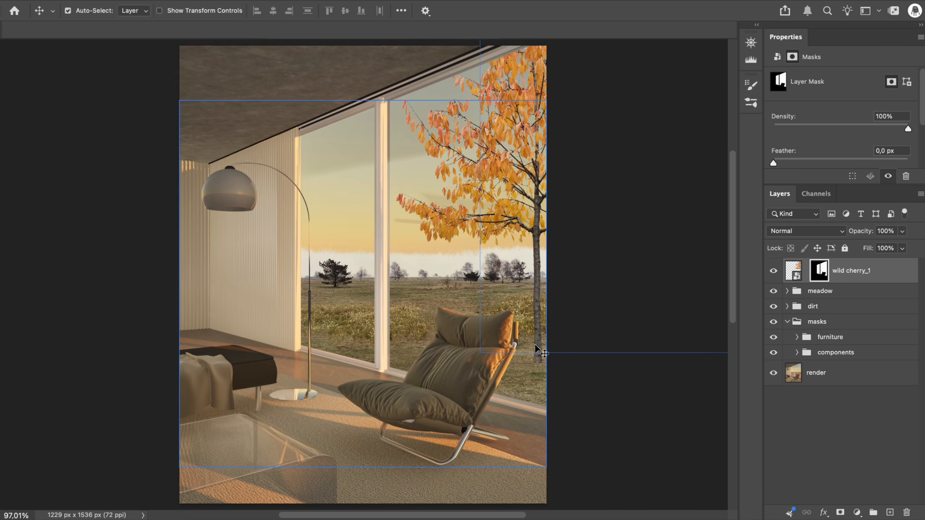
{"action": "key", "text": "b"}
{"action": "scroll", "coordinate": [434, 403], "scroll_direction": "up", "scroll_amount": 10}
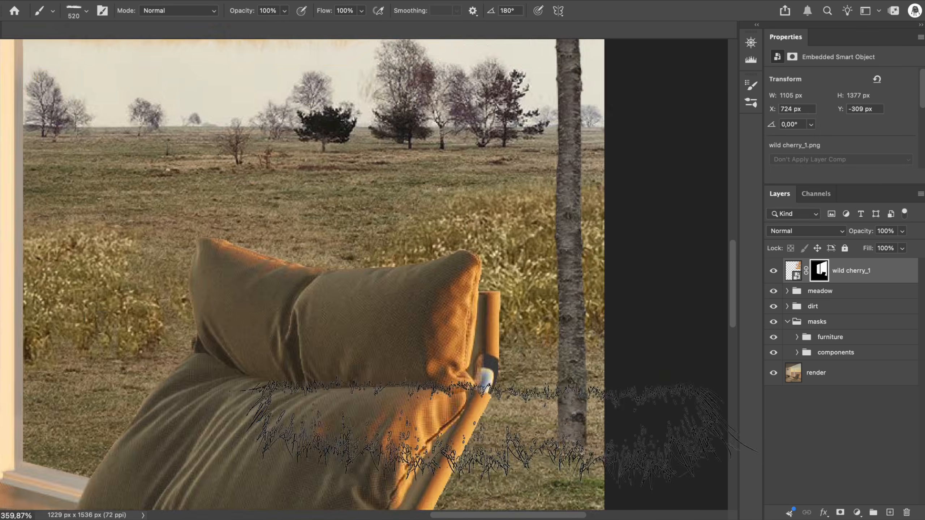
{"action": "scroll", "coordinate": [506, 414], "scroll_direction": "right", "scroll_amount": 5}
{"action": "scroll", "coordinate": [506, 414], "scroll_direction": "down", "scroll_amount": 3}
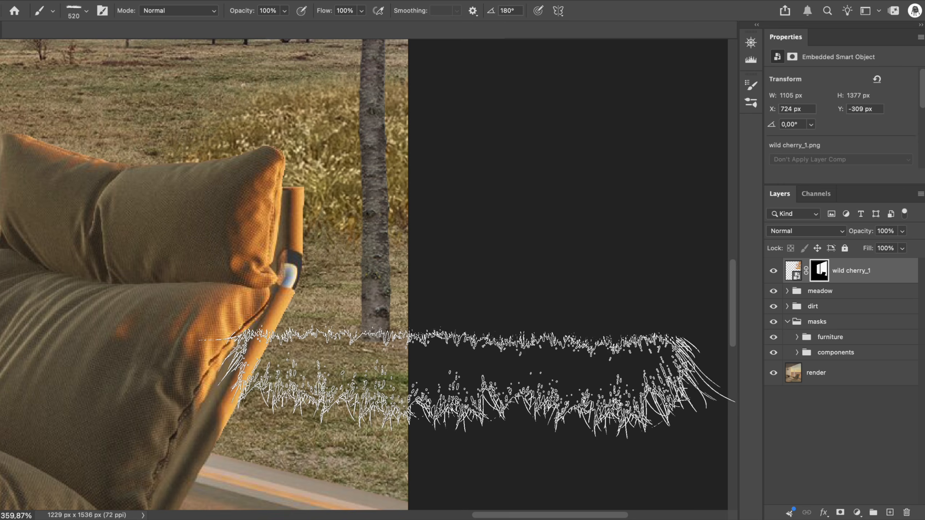
{"action": "left_click_drag", "start_coordinate": [515, 10], "coordinate": [456, 5]}
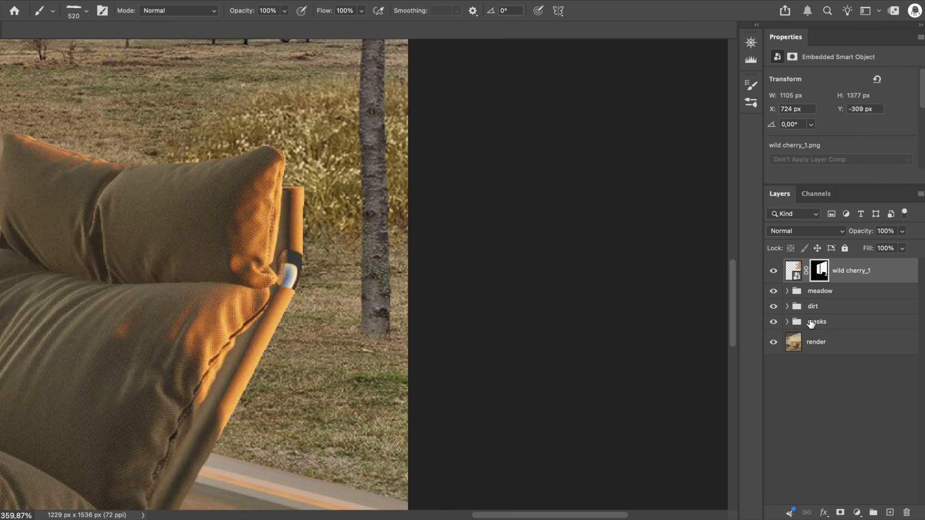
Scale the placed forest photo to 689 × 1034 px and position it over the windows at X 468 px, Y 141 px
{"action": "key", "text": "super+0"}
{"action": "key", "text": "v"}
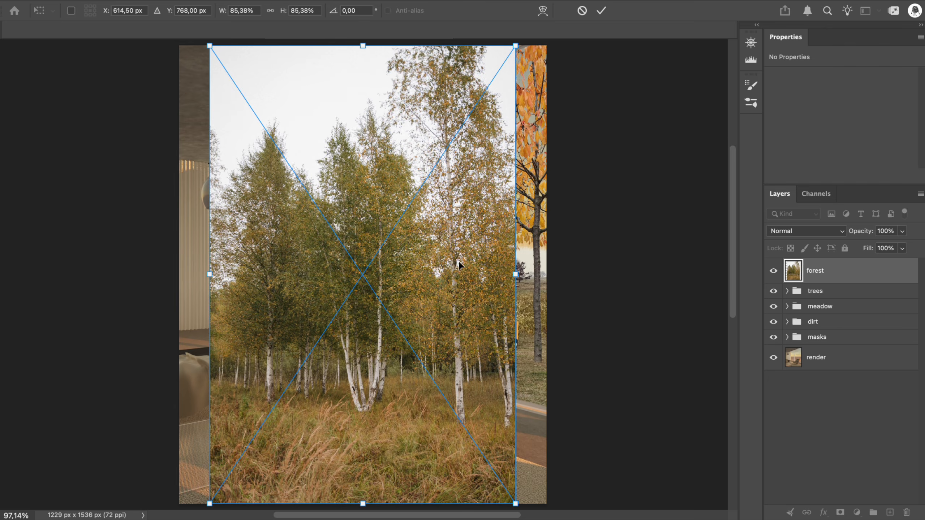
{"action": "left_click_drag", "start_coordinate": [546, 505], "coordinate": [471, 438]}
{"action": "left_click_drag", "start_coordinate": [361, 274], "coordinate": [421, 240]}
{"action": "key", "text": "Return"}
Mask the forest layer to the window opening using the window shape from the components group
{"action": "left_click", "coordinate": [787, 338]}
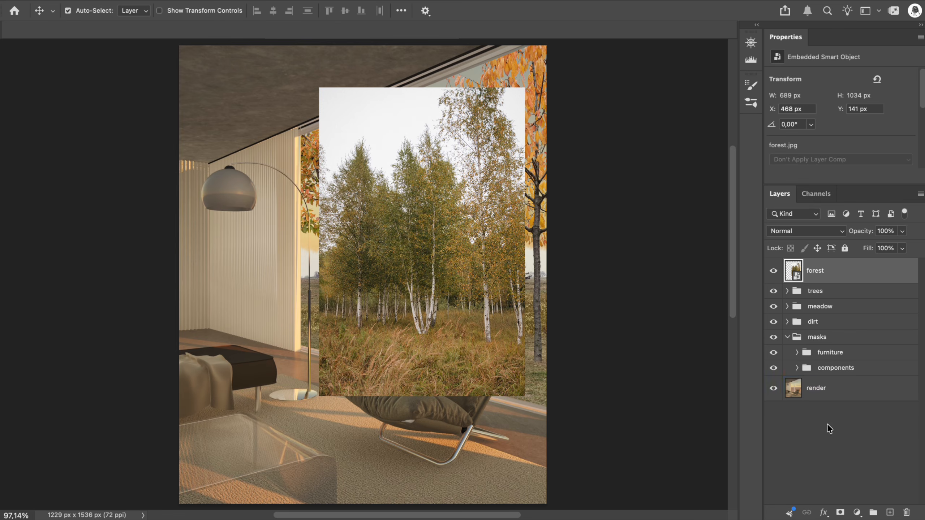
{"action": "left_click", "coordinate": [797, 368]}
{"action": "scroll", "coordinate": [799, 374], "scroll_direction": "down", "scroll_amount": 5}
{"action": "left_click", "coordinate": [840, 416], "text": "super"}
{"action": "left_click", "coordinate": [840, 513]}
Reorder the forest layer beneath the meadow group and move its unlinked image to X 660 px, Y 102 px
{"action": "left_click", "coordinate": [796, 271]}
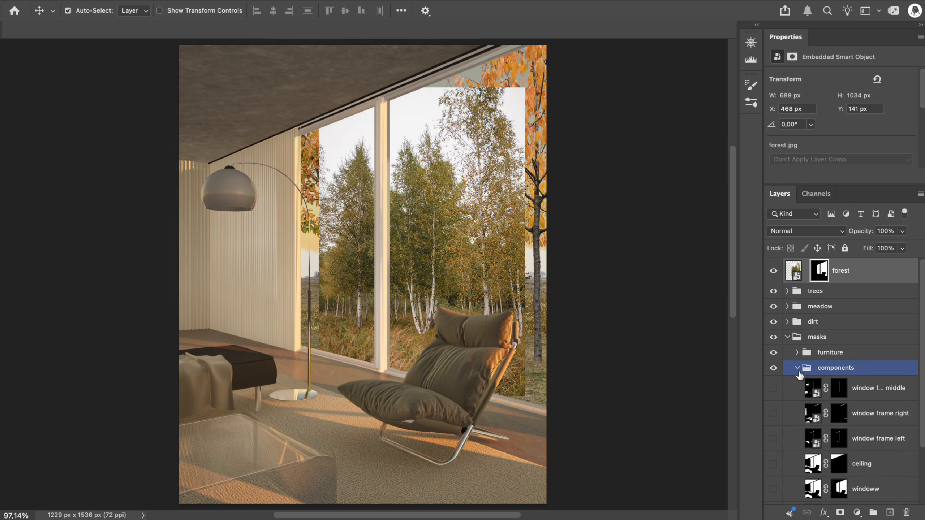
{"action": "left_click", "coordinate": [787, 337]}
{"action": "left_click_drag", "start_coordinate": [877, 292], "coordinate": [873, 314]}
{"action": "key", "text": "super+t"}
{"action": "left_click_drag", "start_coordinate": [446, 273], "coordinate": [503, 261]}
{"action": "key", "text": "Return"}
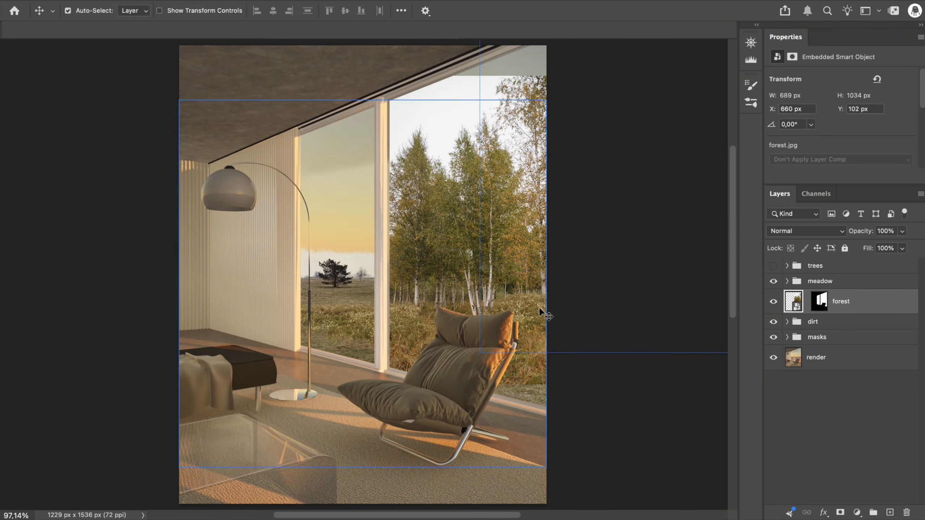
Reduce the forest image to 46.29% at X 1098.5 px, Y 608 px, and move its layer beneath the dirt group
{"action": "mouse_move", "coordinate": [528, 253]}
{"action": "left_mouse_down"}
{"action": "mouse_move", "coordinate": [528, 242]}
{"action": "mouse_move", "coordinate": [528, 260]}
{"action": "mouse_move", "coordinate": [514, 207]}
{"action": "mouse_move", "coordinate": [517, 241]}
{"action": "left_mouse_up"}
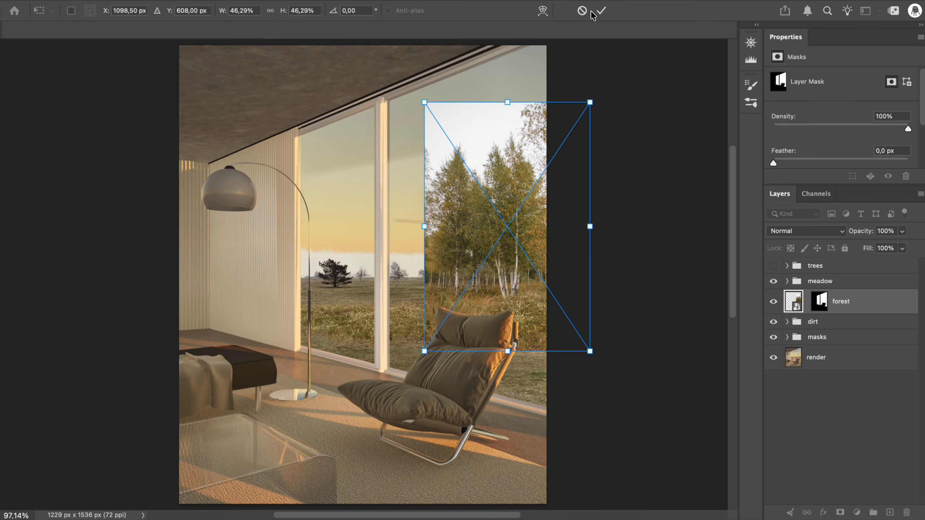
{"action": "left_click", "coordinate": [592, 12]}
{"action": "mouse_move", "coordinate": [823, 304]}
{"action": "left_mouse_down"}
{"action": "mouse_move", "coordinate": [834, 316]}
{"action": "mouse_move", "coordinate": [796, 321]}
{"action": "mouse_move", "coordinate": [852, 331]}
{"action": "left_mouse_up"}
Paint the remaining white sky and distant trees out of the lower dirt layer's mask, down to the horizon, with a grass brush
{"action": "left_click", "coordinate": [788, 296]}
{"action": "left_click", "coordinate": [774, 343]}
{"action": "left_click", "coordinate": [773, 342]}
{"action": "left_click", "coordinate": [830, 343]}
{"action": "key", "text": "b"}
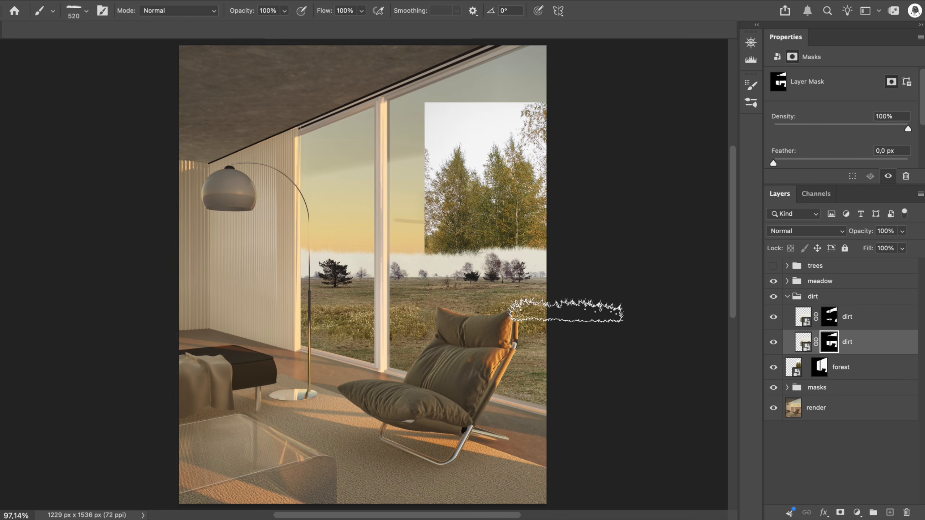
{"action": "scroll", "coordinate": [565, 310], "scroll_direction": "up", "scroll_amount": 5}
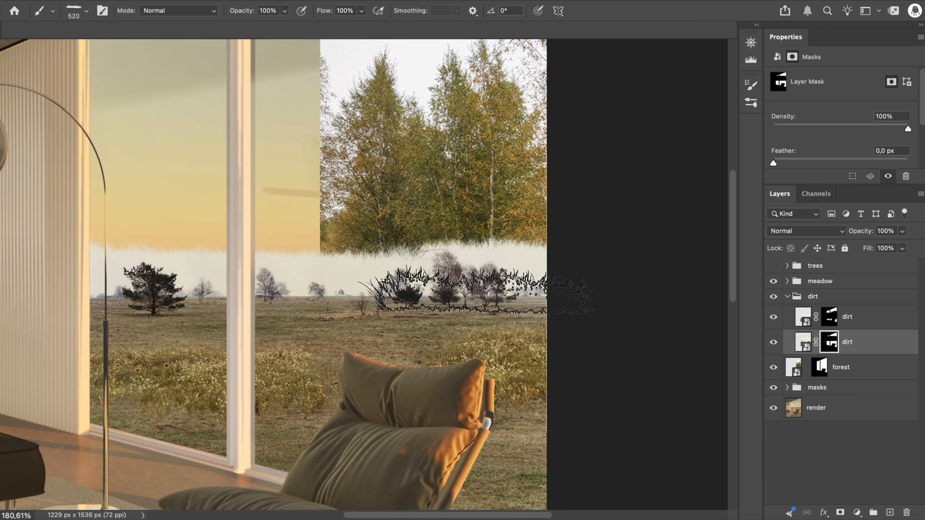
{"action": "mouse_move", "coordinate": [476, 290]}
{"action": "left_mouse_down"}
{"action": "mouse_move", "coordinate": [465, 261]}
{"action": "mouse_move", "coordinate": [490, 231]}
{"action": "mouse_move", "coordinate": [227, 233]}
{"action": "mouse_move", "coordinate": [346, 261]}
{"action": "mouse_move", "coordinate": [155, 266]}
{"action": "mouse_move", "coordinate": [159, 275]}
{"action": "mouse_move", "coordinate": [78, 293]}
{"action": "left_mouse_up"}
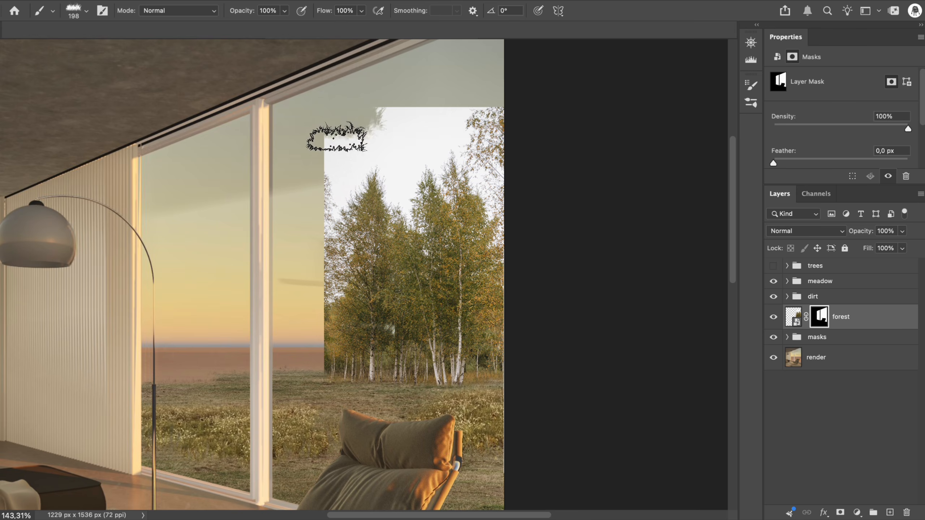
Paint out the forest photo's white sky around the treetops on its layer mask with a textured brush of about 200 px
{"action": "mouse_move", "coordinate": [336, 138]}
{"action": "left_mouse_down"}
{"action": "mouse_move", "coordinate": [370, 125]}
{"action": "mouse_move", "coordinate": [427, 136]}
{"action": "left_mouse_up"}
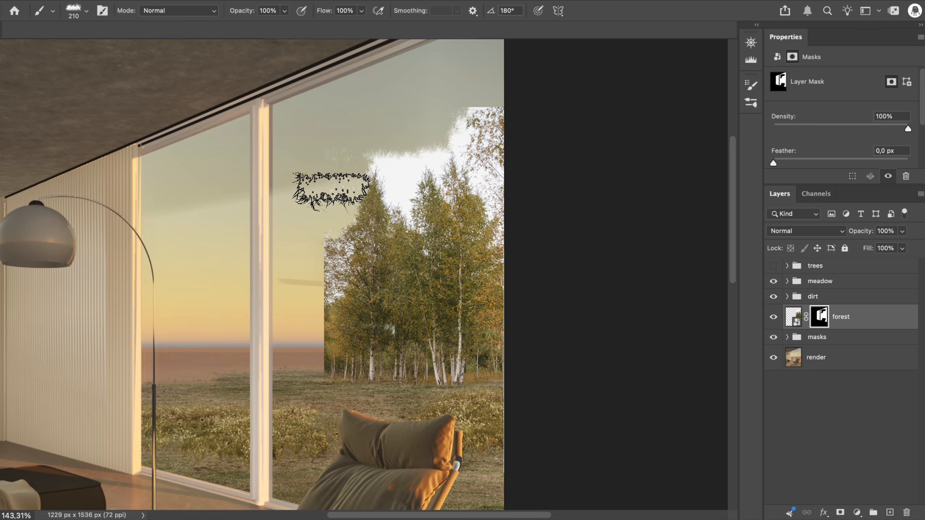
{"action": "mouse_move", "coordinate": [423, 136]}
{"action": "left_mouse_down"}
{"action": "mouse_move", "coordinate": [488, 99]}
{"action": "mouse_move", "coordinate": [502, 119]}
{"action": "mouse_move", "coordinate": [525, 231]}
{"action": "left_mouse_up"}
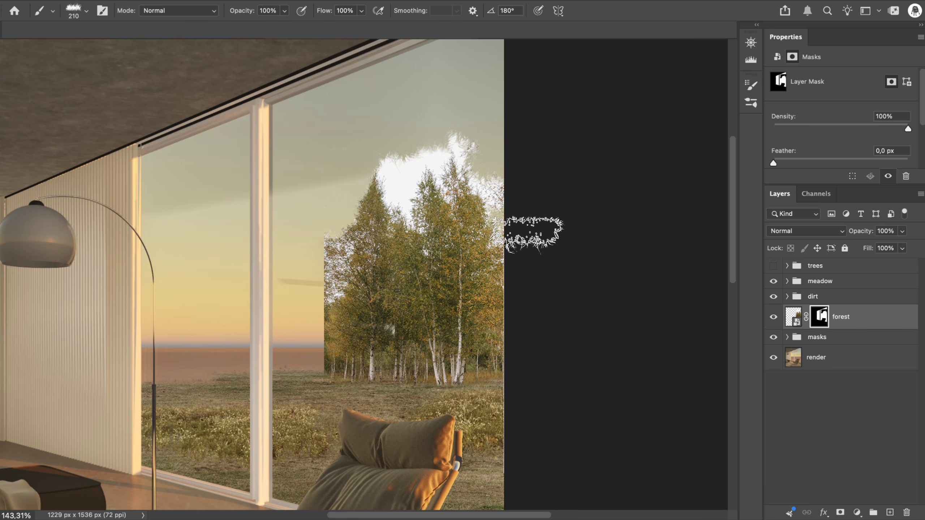
{"action": "mouse_move", "coordinate": [493, 183]}
{"action": "left_mouse_down"}
{"action": "mouse_move", "coordinate": [463, 146]}
{"action": "mouse_move", "coordinate": [399, 151]}
{"action": "mouse_move", "coordinate": [388, 180]}
{"action": "mouse_move", "coordinate": [418, 197]}
{"action": "left_mouse_up"}
{"action": "key", "text": "ctrl+0"}
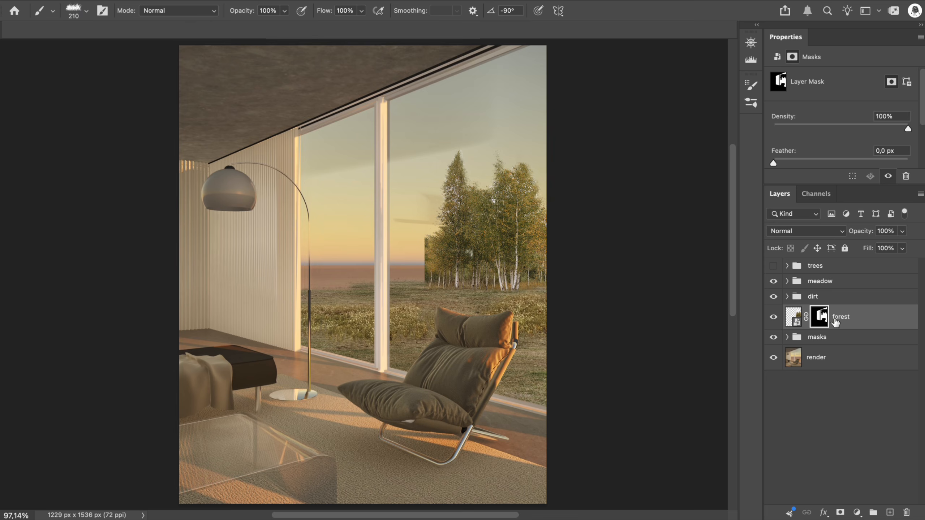
Duplicate the forest layer and shift the copy's unlinked image sideways so its trees fill the other window pane and the gap
{"action": "key", "text": "ctrl+j"}
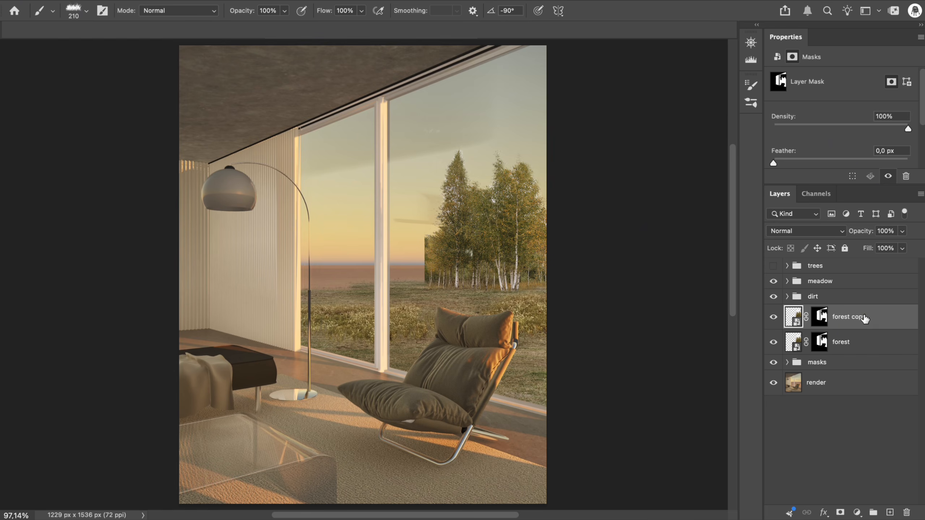
{"action": "left_click", "coordinate": [807, 316]}
{"action": "key", "text": "ctrl+t"}
{"action": "left_click_drag", "start_coordinate": [512, 248], "coordinate": [359, 238]}
{"action": "left_click", "coordinate": [602, 11]}
{"action": "left_click", "coordinate": [806, 317]}
Paint the white sky out of the forest copy's mask with the 210 px textured brush and show the trees group
{"action": "left_click", "coordinate": [819, 316]}
{"action": "key", "text": "ctrl+plus"}
{"action": "key", "text": "ctrl+plus"}
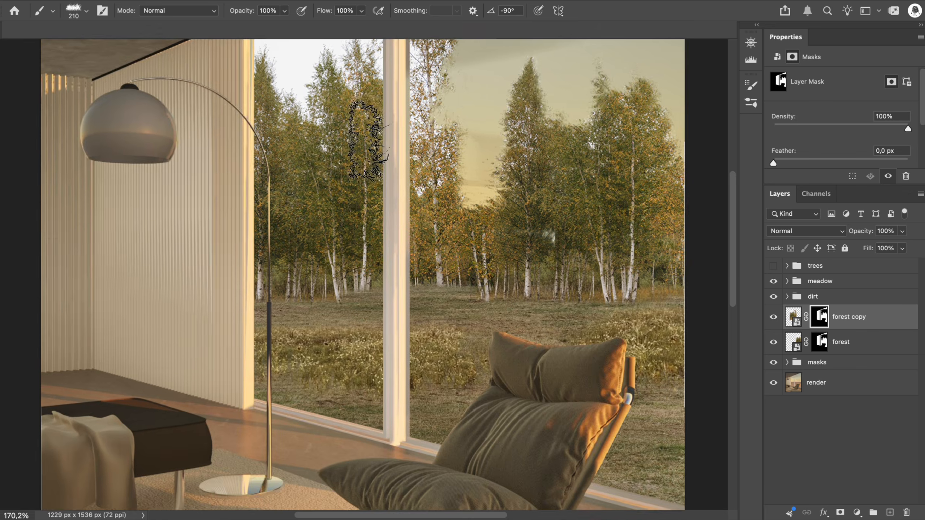
{"action": "key", "text": "ctrl+minus"}
{"action": "key", "text": "ctrl+minus"}
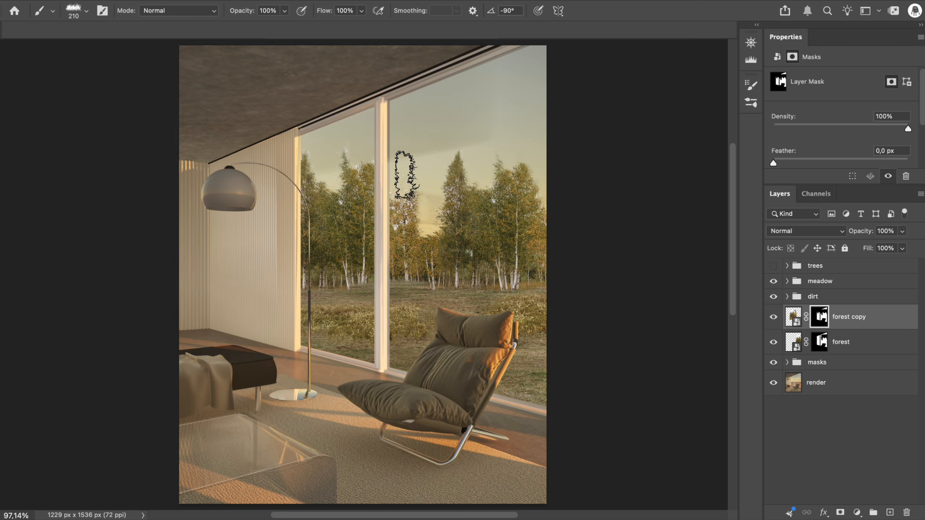
{"action": "left_click", "coordinate": [773, 266]}
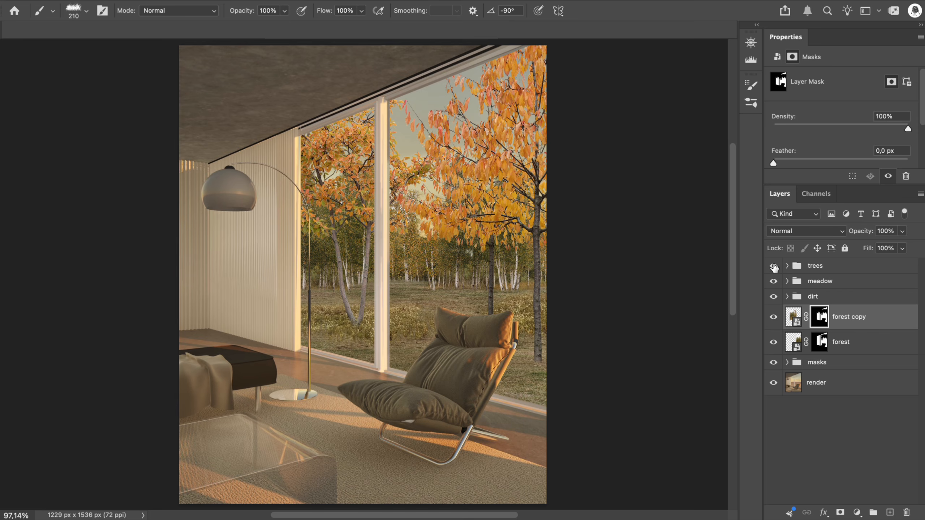
Merge copies of the forest layers as "forest merged" in a forest group and raise its black point with a clipped Curves adjustment
{"action": "double_click", "coordinate": [849, 316]}
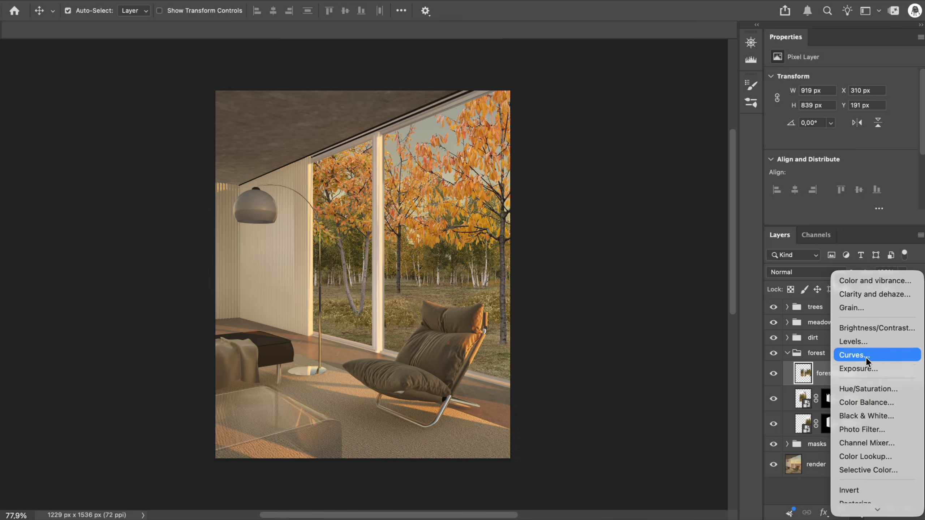
{"action": "left_click", "coordinate": [862, 356]}
{"action": "left_click", "coordinate": [834, 217]}
{"action": "left_click_drag", "start_coordinate": [797, 215], "coordinate": [797, 179]}
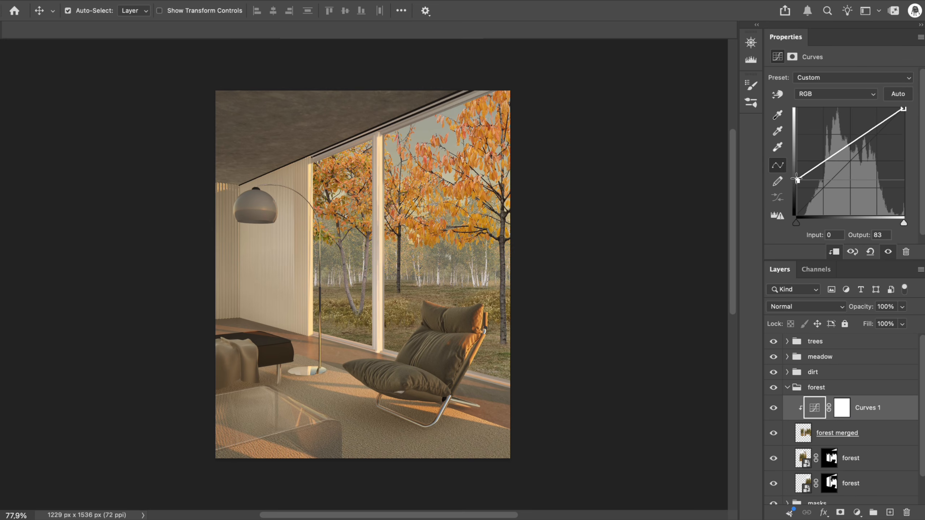
Add an empty layer above the Curves adjustment and load the windoww layer's mask as a selection for brush painting
{"action": "left_click", "coordinate": [890, 513]}
{"action": "scroll", "coordinate": [851, 402], "scroll_direction": "down", "scroll_amount": 4}
{"action": "left_click", "coordinate": [788, 472]}
{"action": "left_click", "coordinate": [798, 473]}
{"action": "key", "text": "b"}
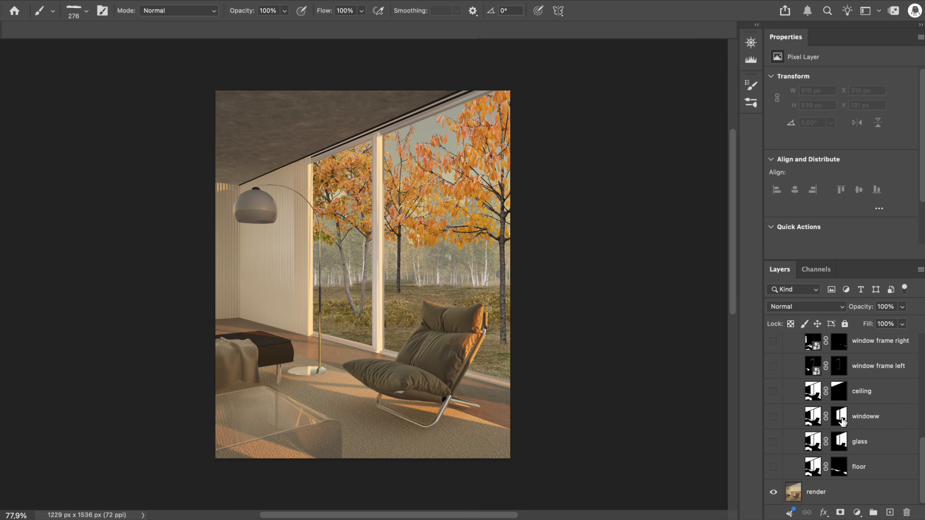
{"action": "left_click", "coordinate": [843, 421], "text": "ctrl"}
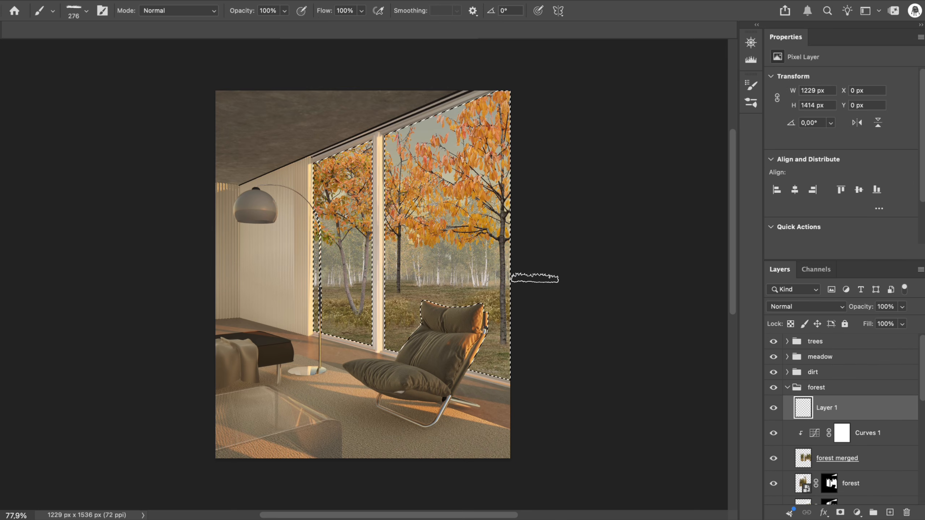
Paint white mist along the base of the forest inside the window selection with a textured brush of about 355 px, and deselect
{"action": "left_click", "coordinate": [751, 102]}
{"action": "left_click", "coordinate": [620, 289]}
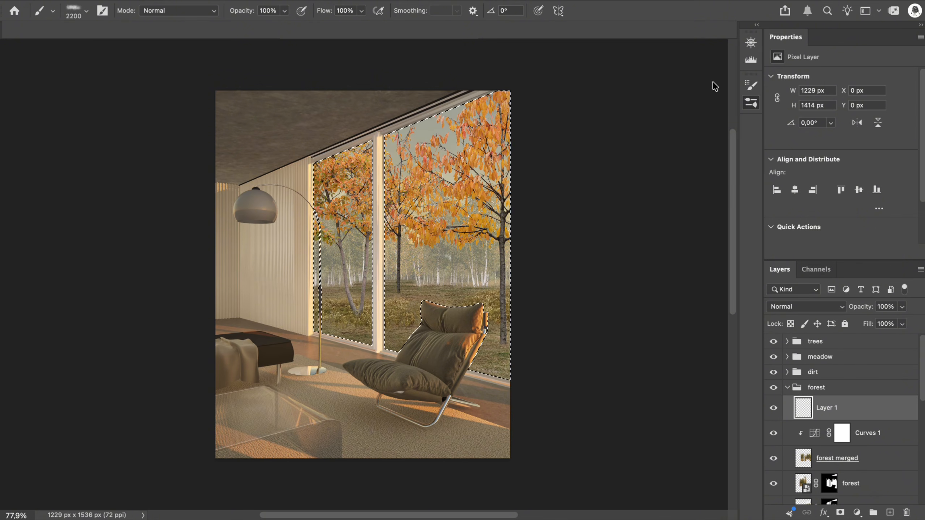
{"action": "left_click_drag", "start_coordinate": [472, 288], "coordinate": [160, 335]}
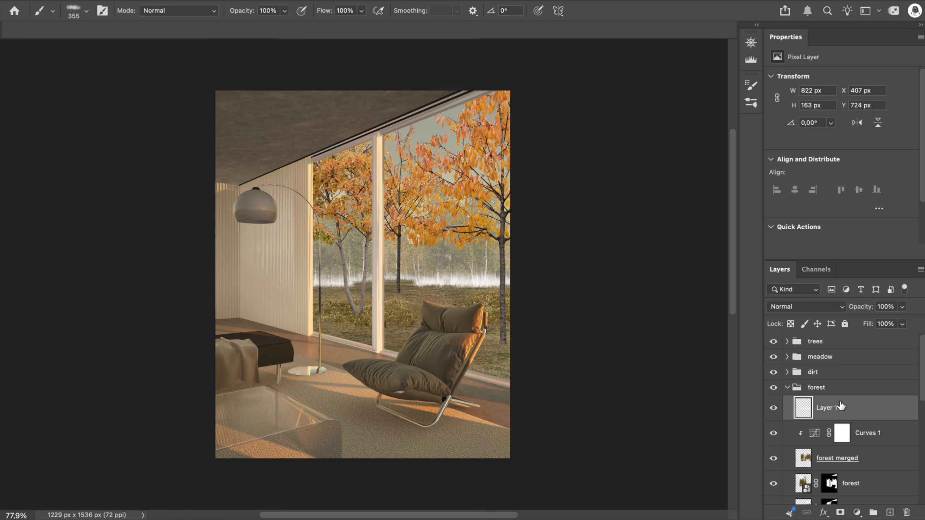
Move the mist layer above the meadow group at 39% opacity and place it in a fog group with a new empty layer
{"action": "left_click_drag", "start_coordinate": [845, 349], "coordinate": [846, 351]}
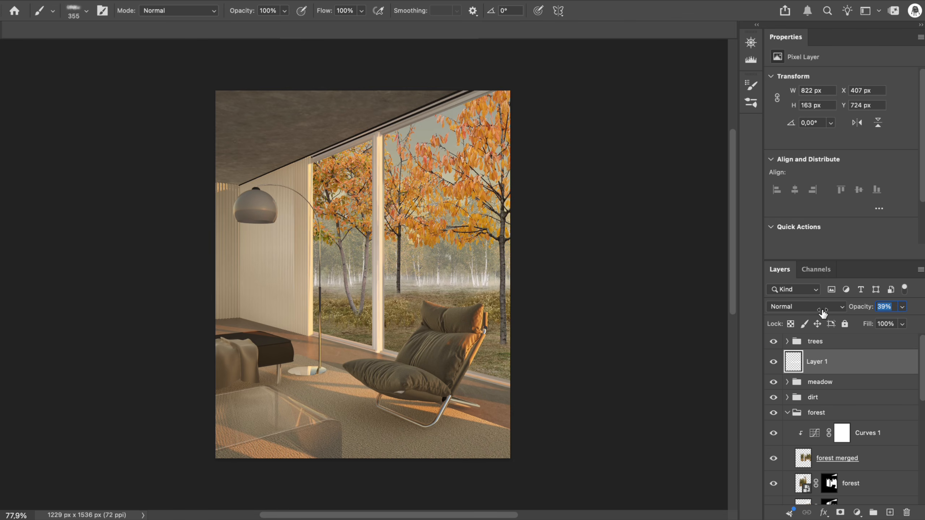
{"action": "left_click", "coordinate": [797, 413]}
{"action": "left_click", "coordinate": [787, 413]}
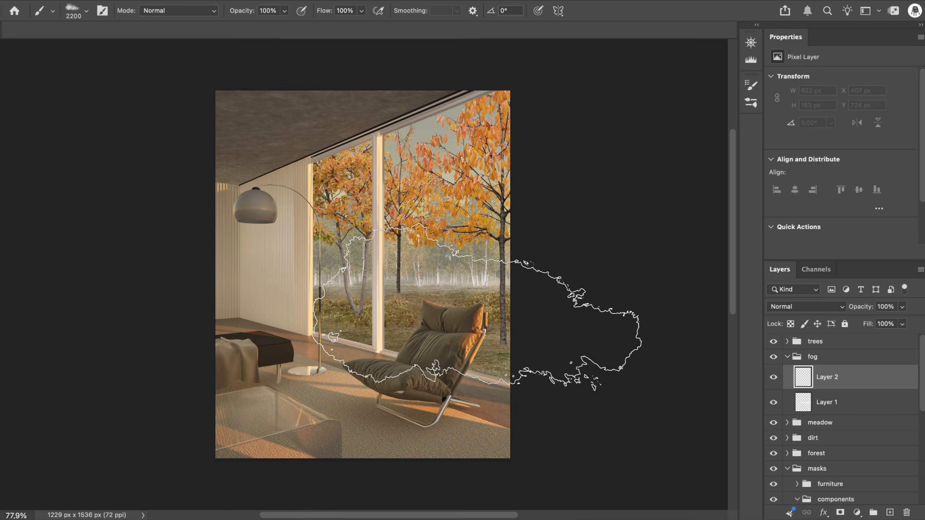
Paint a second white fog band about 184 px high within the windoww mask's selection using a cloud brush of about 350 px, and deselect
{"action": "scroll", "coordinate": [834, 428], "scroll_direction": "down", "scroll_amount": 15}
{"action": "left_click", "coordinate": [840, 423], "text": "super"}
{"action": "key", "text": "bracketleft"}
{"action": "key", "text": "bracketleft"}
{"action": "key", "text": "bracketleft"}
{"action": "key", "text": "bracketleft"}
{"action": "key", "text": "bracketleft"}
{"action": "key", "text": "bracketleft"}
{"action": "key", "text": "bracketleft"}
{"action": "key", "text": "bracketleft"}
{"action": "key", "text": "bracketleft"}
{"action": "key", "text": "bracketleft"}
{"action": "key", "text": "bracketleft"}
{"action": "key", "text": "bracketleft"}
{"action": "key", "text": "bracketleft"}
{"action": "key", "text": "bracketleft"}
{"action": "key", "text": "bracketleft"}
{"action": "key", "text": "bracketleft"}
{"action": "key", "text": "bracketleft"}
{"action": "key", "text": "bracketleft"}
{"action": "key", "text": "bracketleft"}
{"action": "key", "text": "bracketleft"}
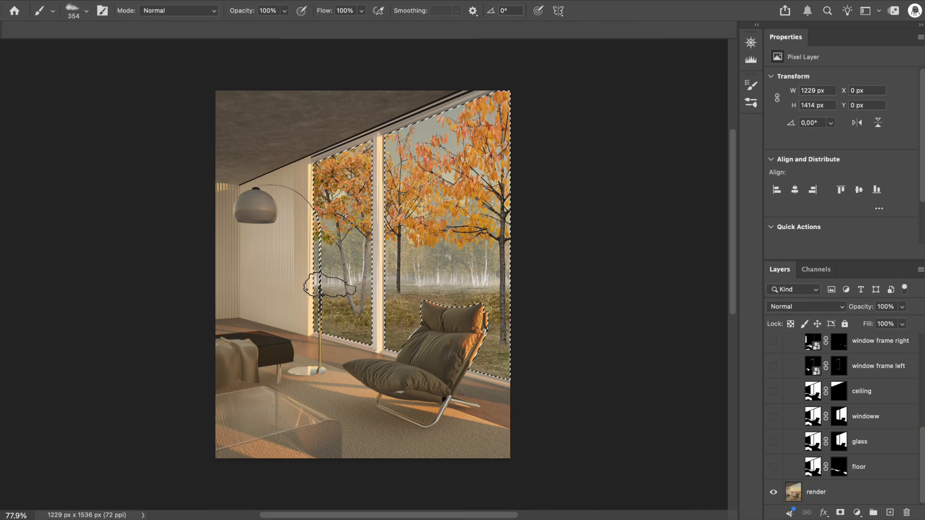
{"action": "mouse_move", "coordinate": [338, 285]}
{"action": "left_mouse_down", "text": "ctrl+alt"}
{"action": "mouse_move", "coordinate": [402, 273]}
{"action": "mouse_move", "coordinate": [433, 285]}
{"action": "mouse_move", "coordinate": [554, 283]}
{"action": "left_mouse_up", "text": "ctrl+alt"}
{"action": "left_click", "coordinate": [327, 287]}
{"action": "key", "text": "super+d"}
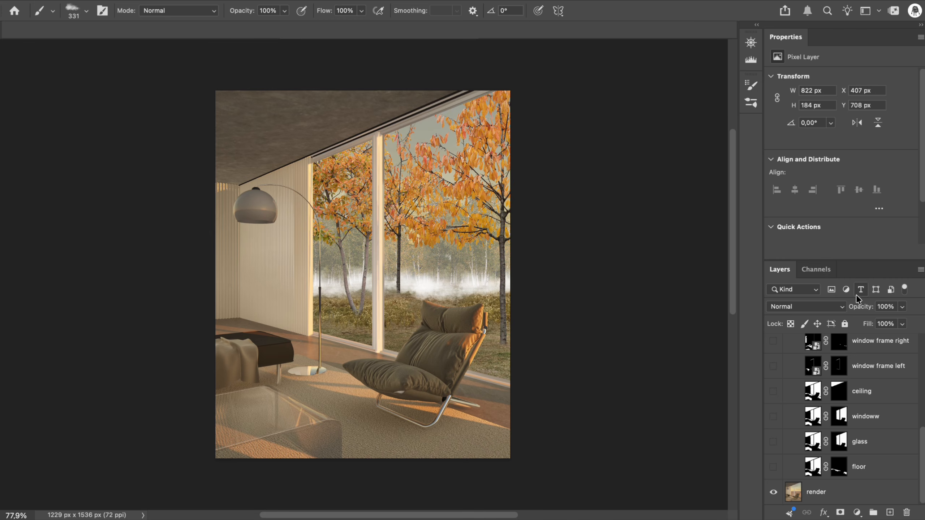
Lower the second fog layer's opacity to 21% and compare the view with and without it
{"action": "left_click_drag", "start_coordinate": [841, 309], "coordinate": [826, 310]}
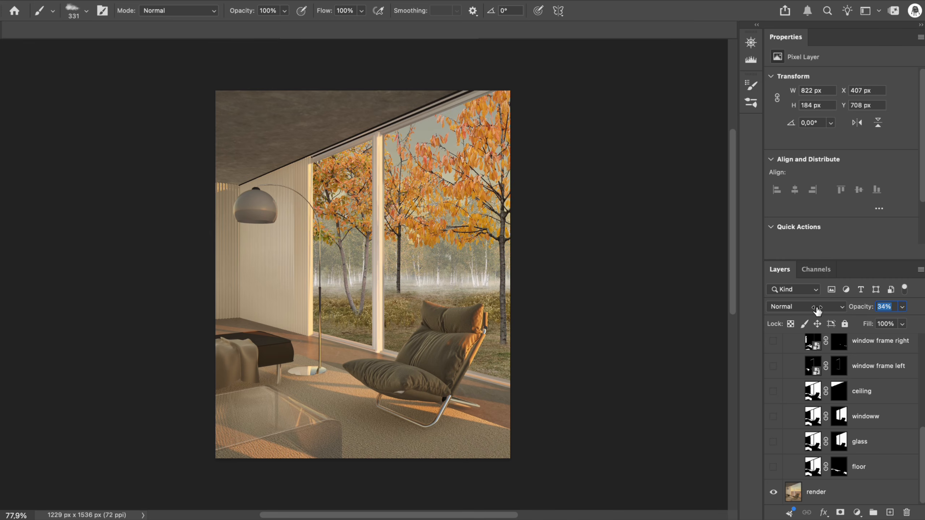
{"action": "scroll", "coordinate": [818, 411], "scroll_direction": "up", "scroll_amount": 5}
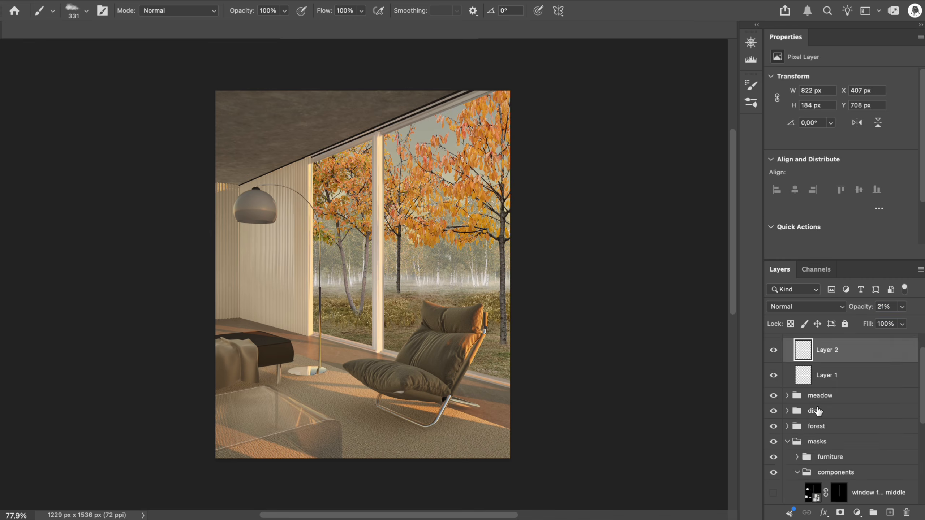
{"action": "left_click", "coordinate": [774, 352]}
{"action": "left_click", "coordinate": [775, 352]}
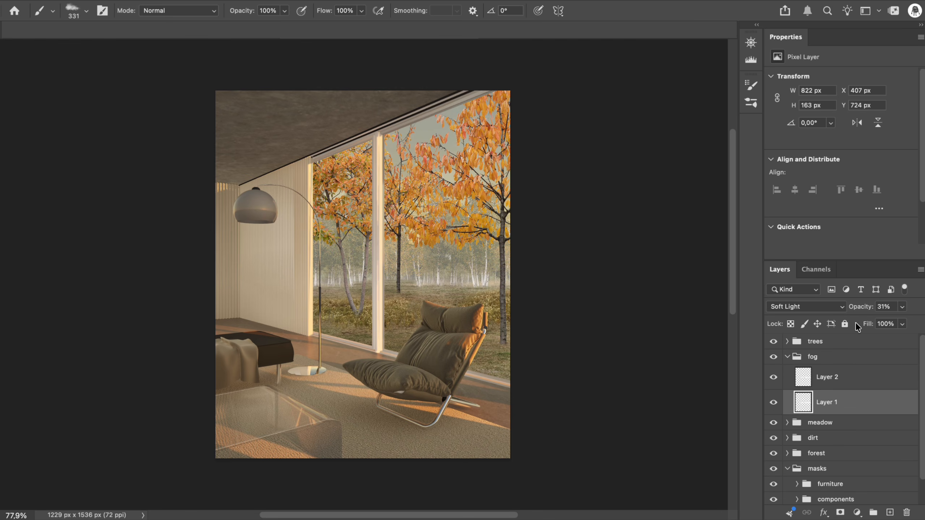
Paint golden brown over the inner foliage on a new layer clipped to wild cherry_1 with a soft brush of about 507 px
{"action": "left_click", "coordinate": [852, 367]}
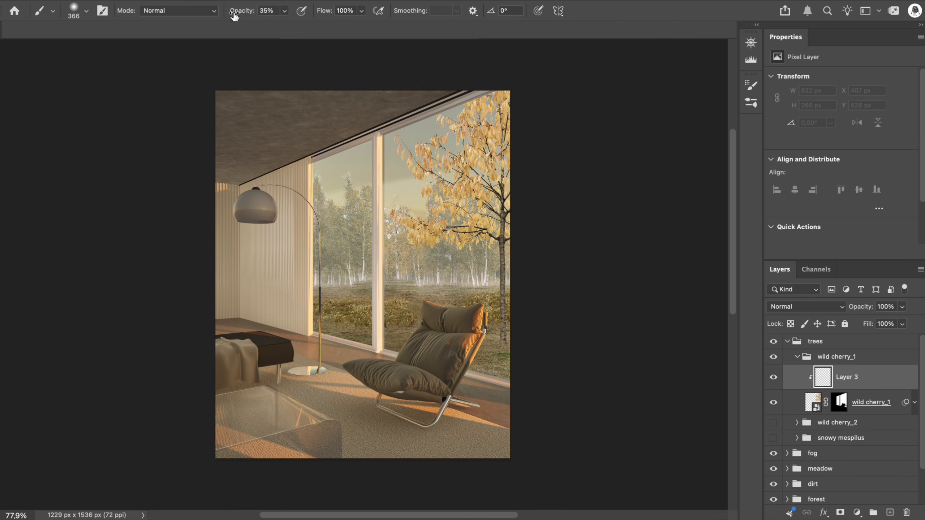
{"action": "left_click_drag", "start_coordinate": [398, 129], "coordinate": [416, 278]}
{"action": "left_click_drag", "start_coordinate": [437, 79], "coordinate": [404, 229]}
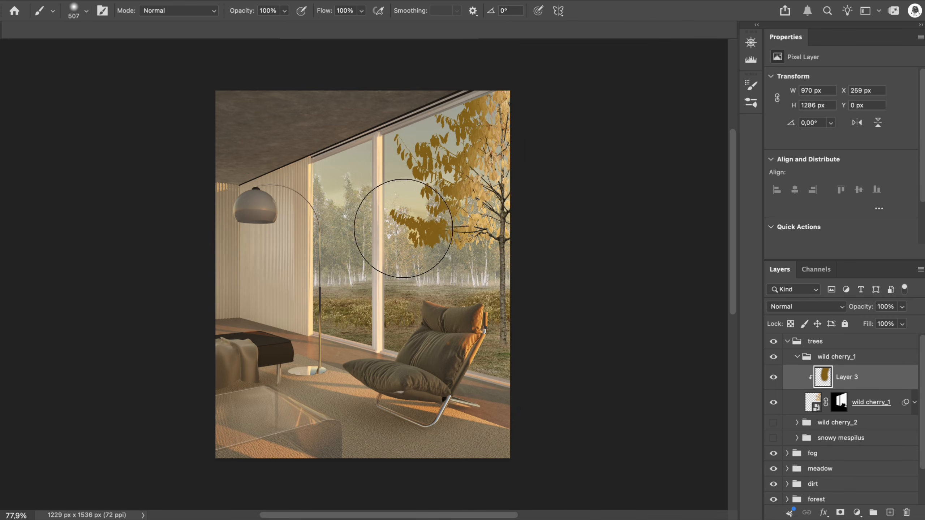
Set the golden brown foliage layer to Multiply blending at 30% opacity
{"action": "left_click", "coordinate": [806, 306]}
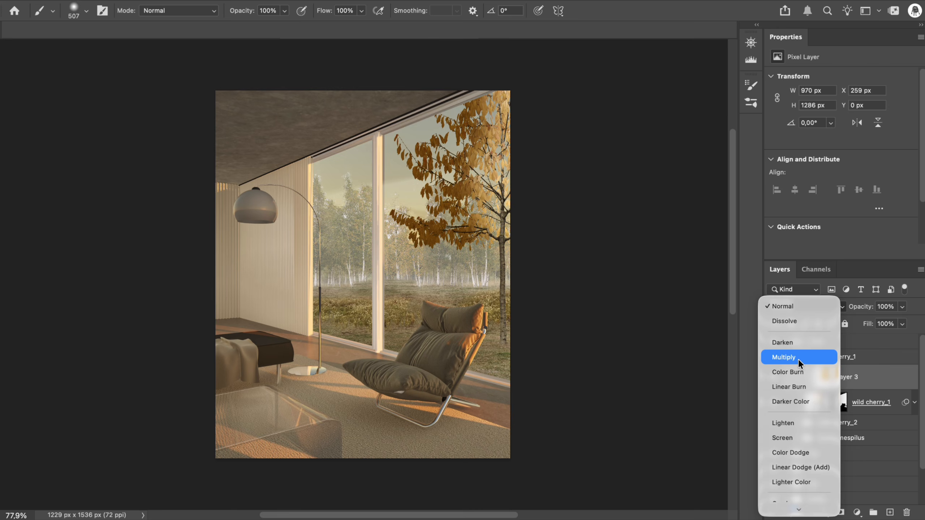
{"action": "left_click", "coordinate": [831, 355]}
{"action": "left_click", "coordinate": [886, 306]}
{"action": "type", "text": "25"}
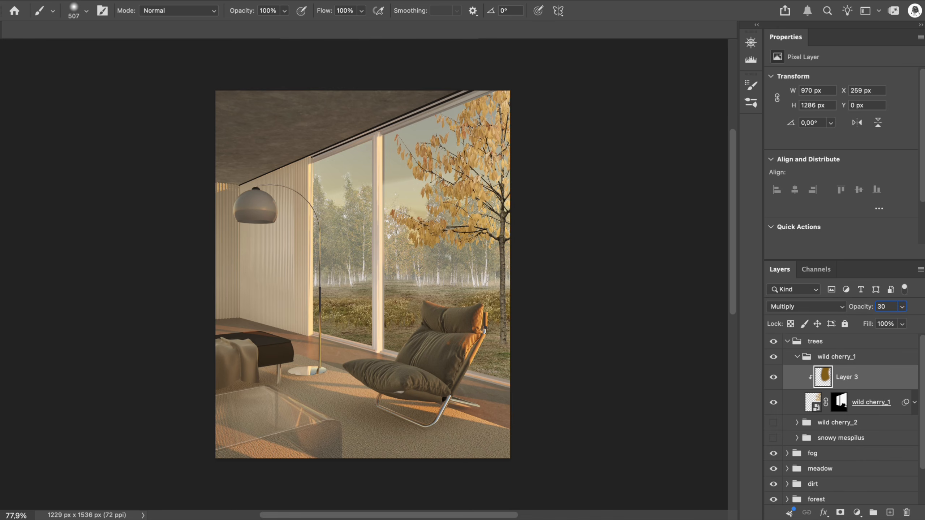
{"action": "key", "text": "Return"}
Paint a pale strip about 232 × 900 px down the tree's outer side on another clipped layer and blend it with Multiply
{"action": "key", "text": "super+shift+alt+n"}
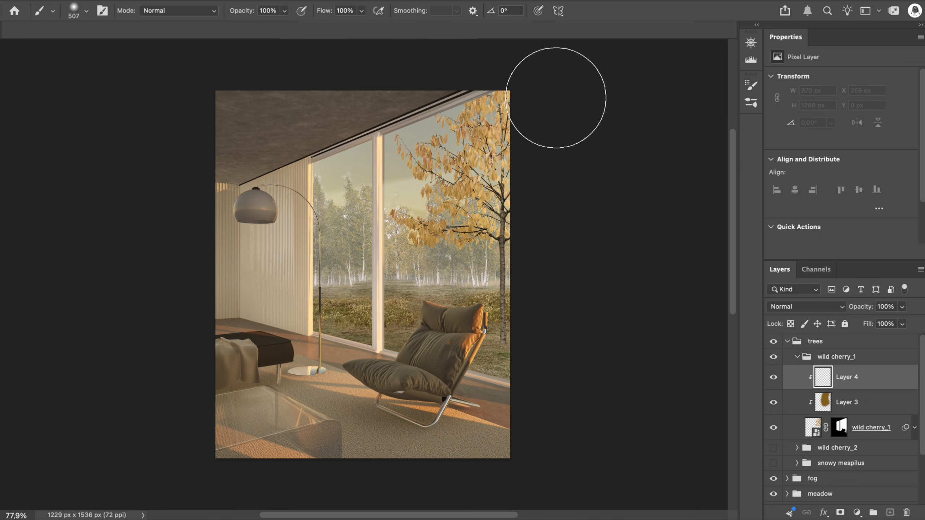
{"action": "left_click_drag", "start_coordinate": [568, 105], "coordinate": [563, 199]}
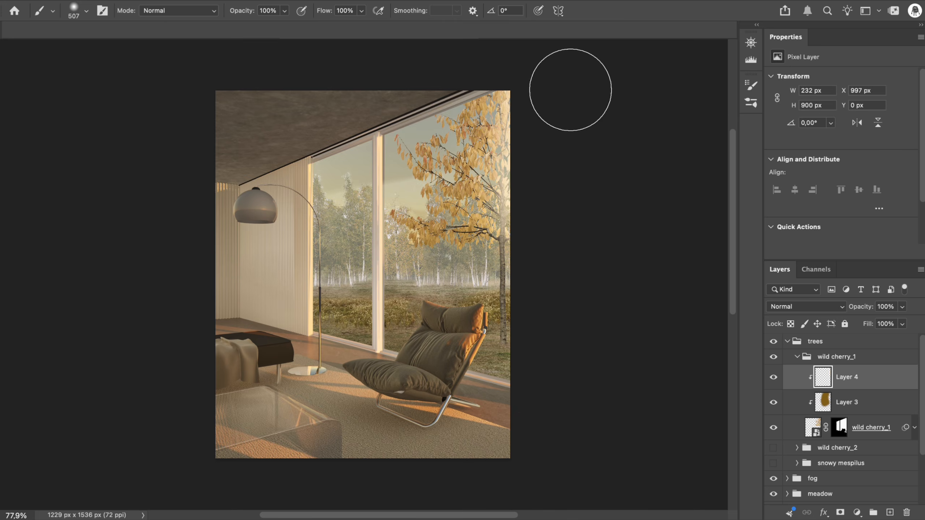
{"action": "left_click", "coordinate": [837, 306]}
{"action": "left_click", "coordinate": [791, 357]}
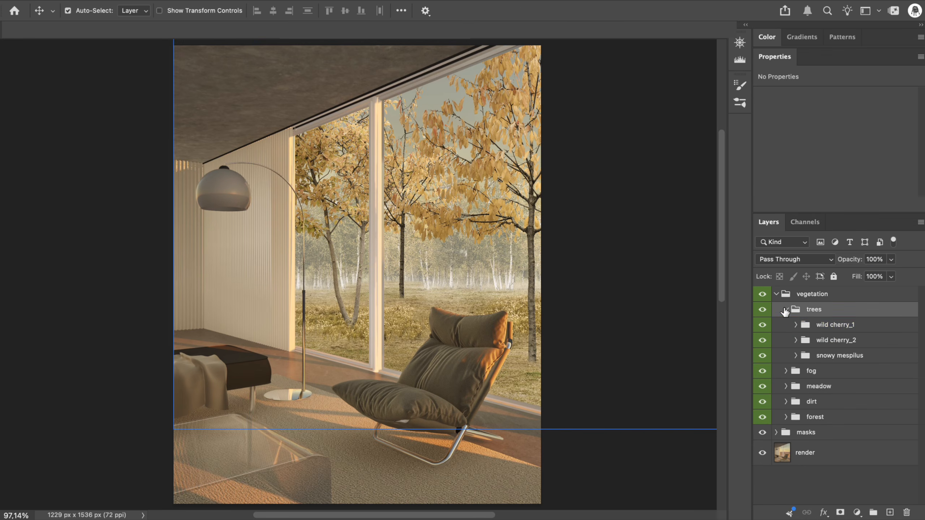
Add a layer at the top of the wild cherry_1 group and paint a shadow at the trunk's base with a 38 px grass brush
{"action": "left_click", "coordinate": [796, 325]}
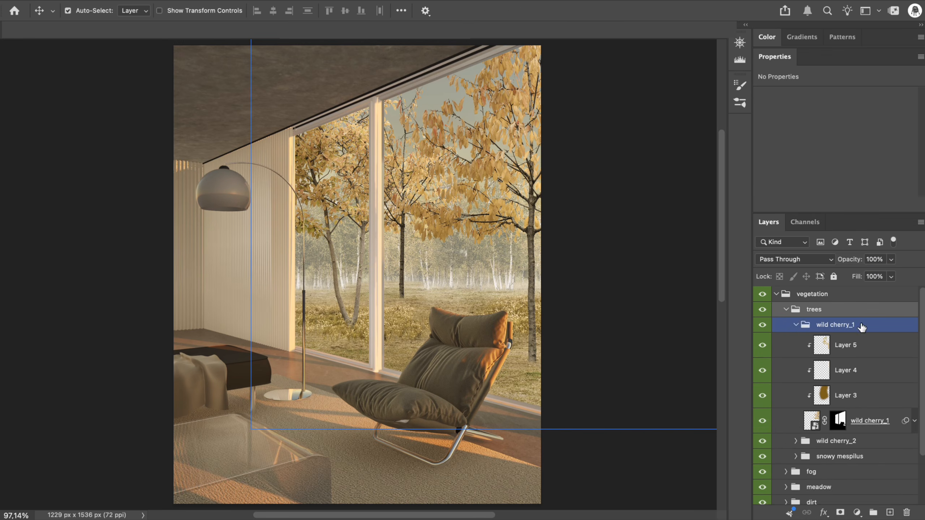
{"action": "left_click", "coordinate": [862, 326]}
{"action": "left_click", "coordinate": [891, 513]}
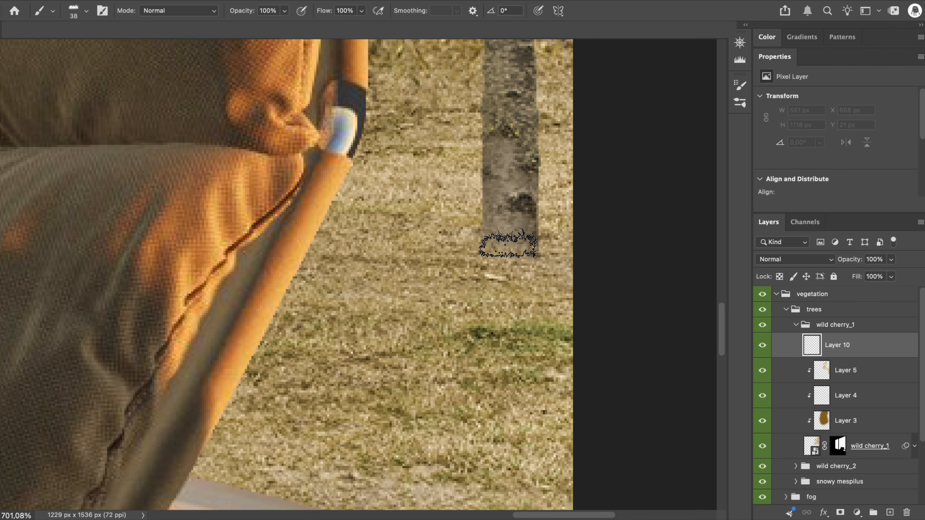
{"action": "left_click_drag", "start_coordinate": [512, 251], "coordinate": [507, 255]}
Set the trunk shadow layer to Multiply at about 33% opacity and toggle its visibility to check the effect
{"action": "left_click", "coordinate": [795, 259]}
{"action": "left_click", "coordinate": [797, 310]}
{"action": "mouse_move", "coordinate": [853, 259]}
{"action": "left_mouse_down"}
{"action": "mouse_move", "coordinate": [805, 263]}
{"action": "mouse_move", "coordinate": [842, 261]}
{"action": "left_mouse_up"}
{"action": "key", "text": "super+0"}
{"action": "left_click", "coordinate": [766, 346]}
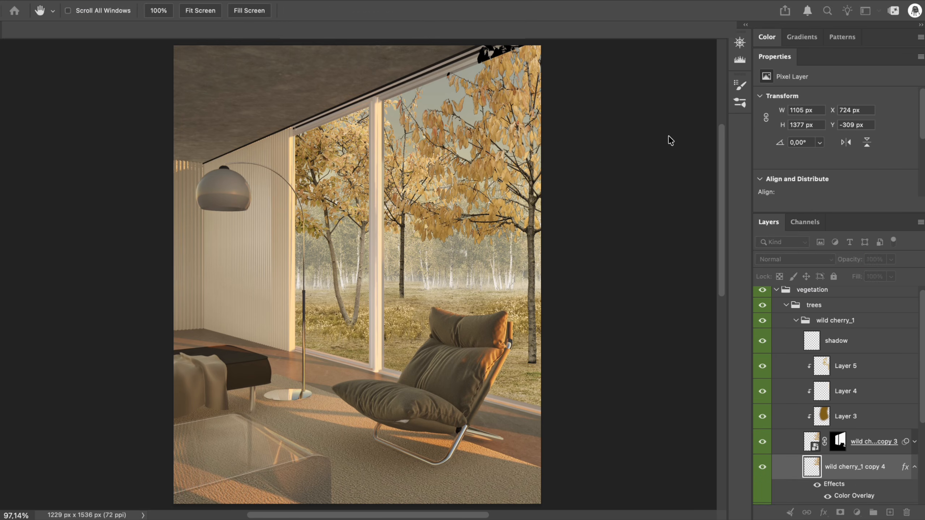
Rotate the black wild cherry silhouette to -90°, lower its opacity to 37% and place it at X 505.5 px, Y 970.5 px
{"action": "key", "text": "v"}
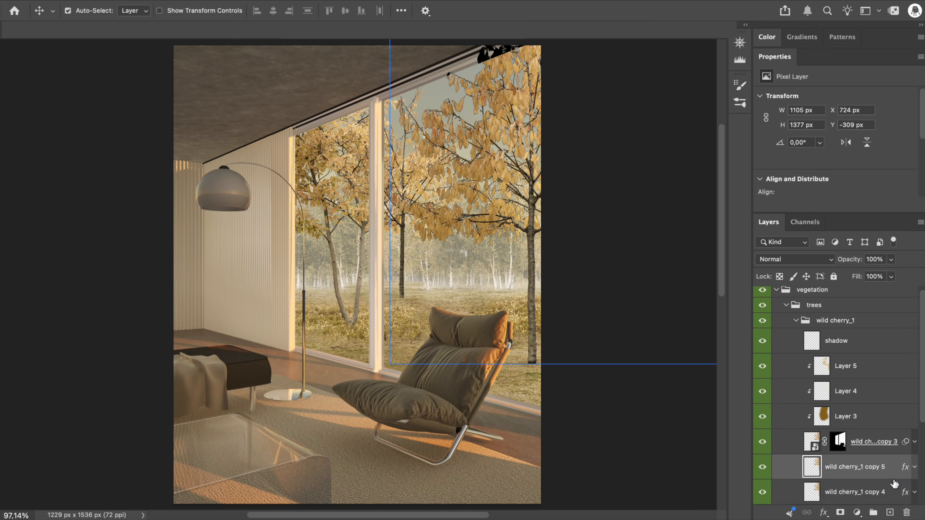
{"action": "key", "text": "super+t"}
{"action": "left_click_drag", "start_coordinate": [103, 495], "coordinate": [797, 487]}
{"action": "left_click_drag", "start_coordinate": [474, 175], "coordinate": [238, 335]}
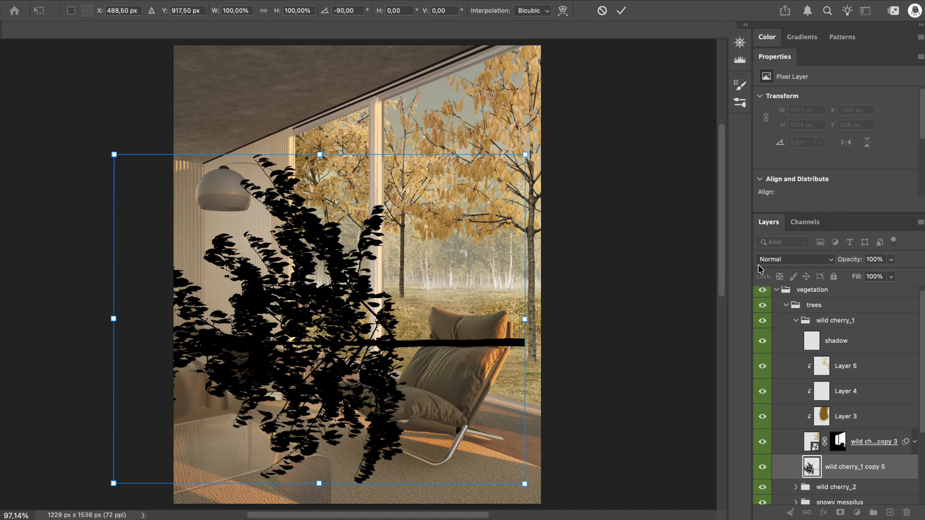
{"action": "left_click_drag", "start_coordinate": [852, 260], "coordinate": [813, 261]}
{"action": "left_click_drag", "start_coordinate": [316, 336], "coordinate": [321, 352]}
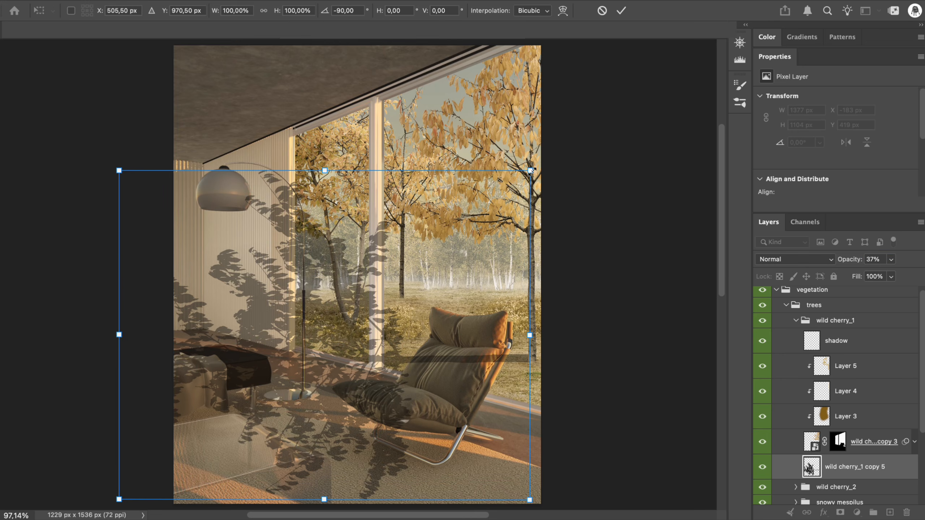
Distort the silhouette's corners into a flattened cast shadow about 1102 × 341 px lying across the grass behind the chair
{"action": "left_click_drag", "start_coordinate": [120, 171], "coordinate": [129, 267]}
{"action": "left_click_drag", "start_coordinate": [530, 171], "coordinate": [524, 257]}
{"action": "scroll", "coordinate": [385, 389], "scroll_direction": "down", "scroll_amount": 3}
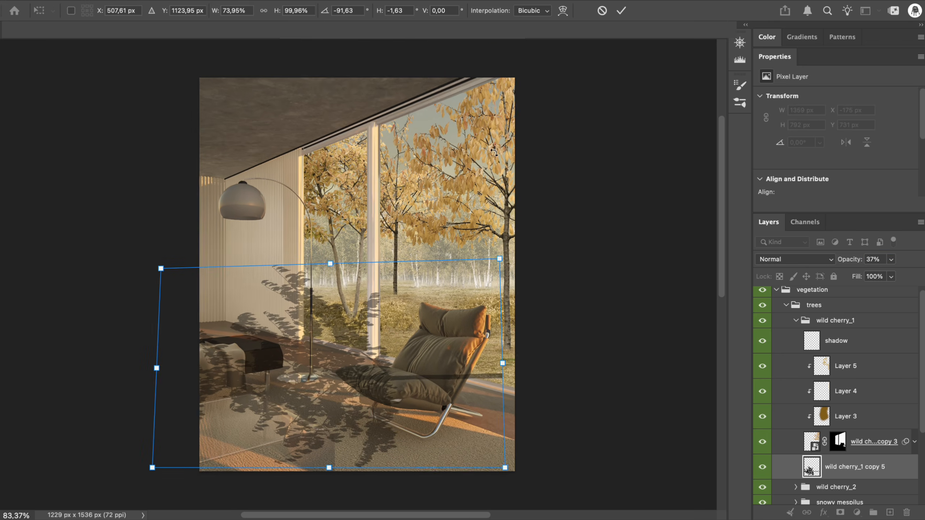
{"action": "left_click_drag", "start_coordinate": [200, 429], "coordinate": [154, 338]}
{"action": "left_click_drag", "start_coordinate": [206, 249], "coordinate": [288, 260]}
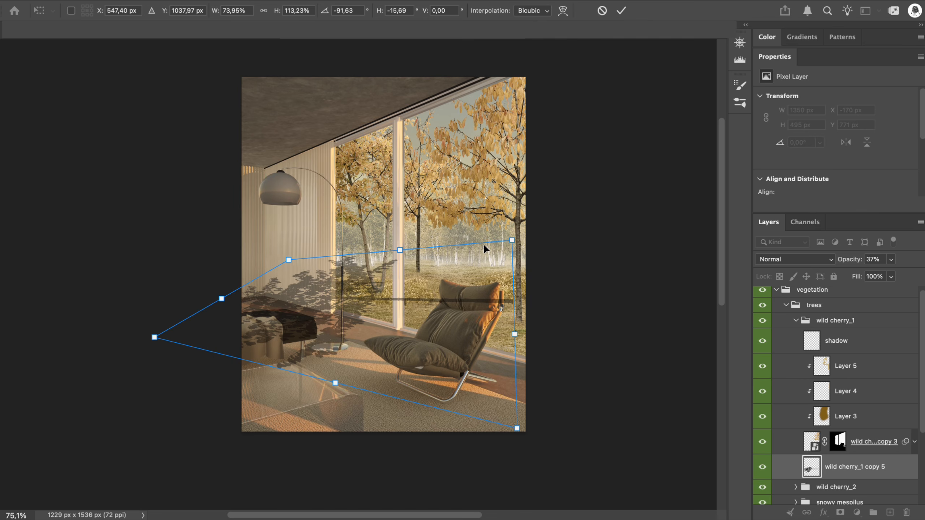
{"action": "left_click_drag", "start_coordinate": [512, 241], "coordinate": [514, 263]}
{"action": "left_click_drag", "start_coordinate": [516, 428], "coordinate": [488, 388]}
{"action": "mouse_move", "coordinate": [351, 299]}
{"action": "left_mouse_down"}
{"action": "mouse_move", "coordinate": [344, 314]}
{"action": "mouse_move", "coordinate": [205, 323]}
{"action": "mouse_move", "coordinate": [346, 317]}
{"action": "left_mouse_up"}
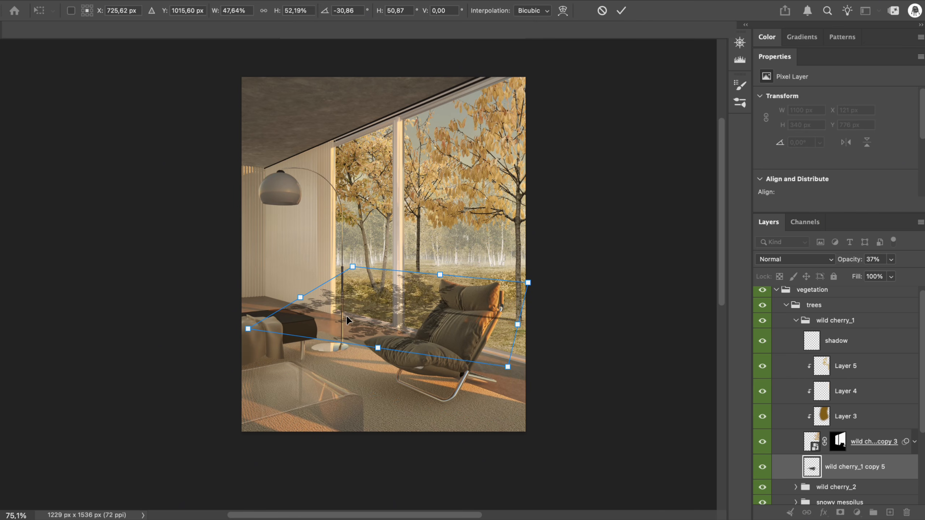
{"action": "left_click", "coordinate": [621, 10]}
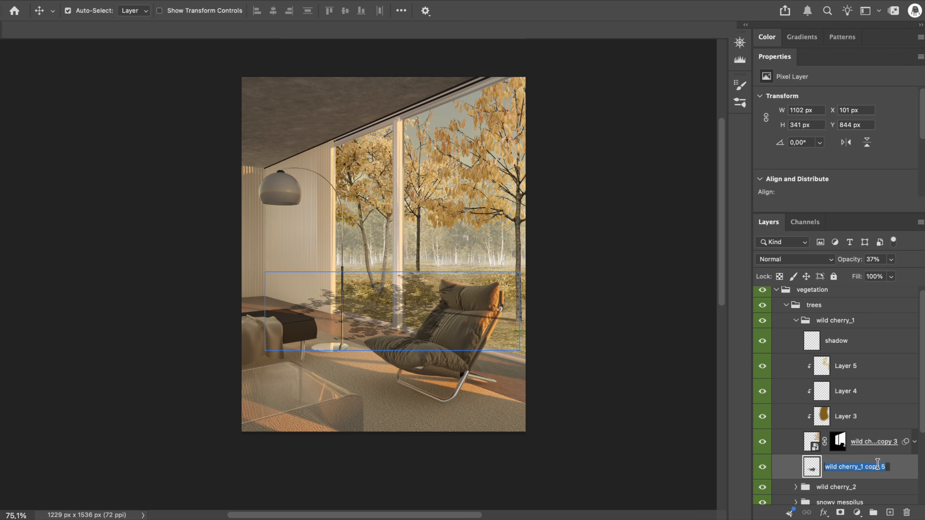
Rename the silhouette layer "shadow tree" and mask it to the window openings using the matching mask from the masks group
{"action": "scroll", "coordinate": [858, 444], "scroll_direction": "down", "scroll_amount": 5}
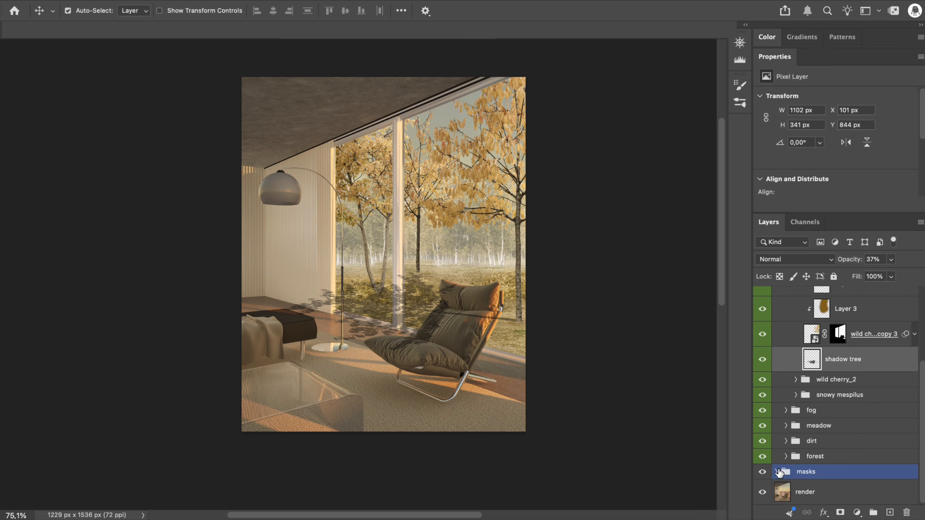
{"action": "left_click", "coordinate": [777, 473]}
{"action": "left_click", "coordinate": [787, 473]}
{"action": "left_click", "coordinate": [831, 434], "text": "super"}
{"action": "left_click", "coordinate": [840, 512]}
{"action": "scroll", "coordinate": [834, 425], "scroll_direction": "up", "scroll_amount": 5}
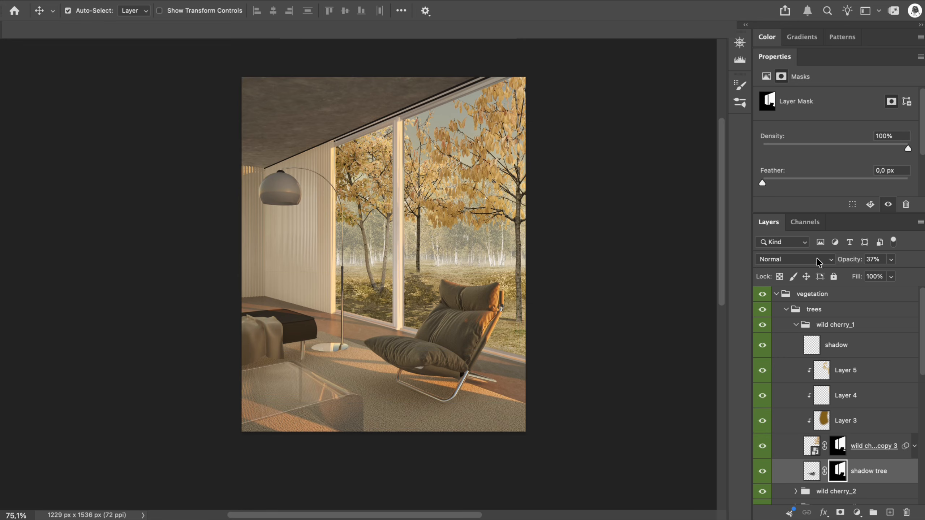
Set the "shadow tree" layer's blend mode to Soft Light and its opacity to 56%
{"action": "left_click", "coordinate": [794, 259]}
{"action": "left_click", "coordinate": [780, 474]}
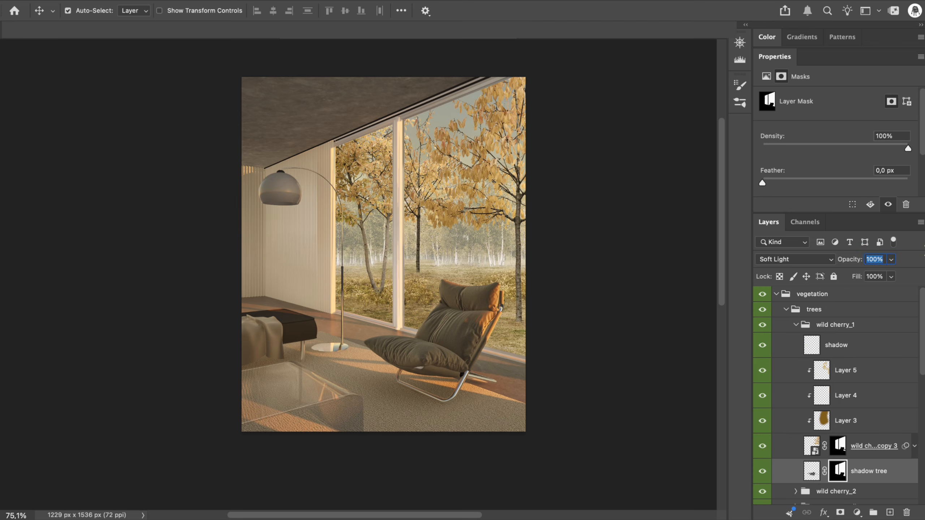
{"action": "scroll", "coordinate": [855, 447], "scroll_direction": "down", "scroll_amount": 3}
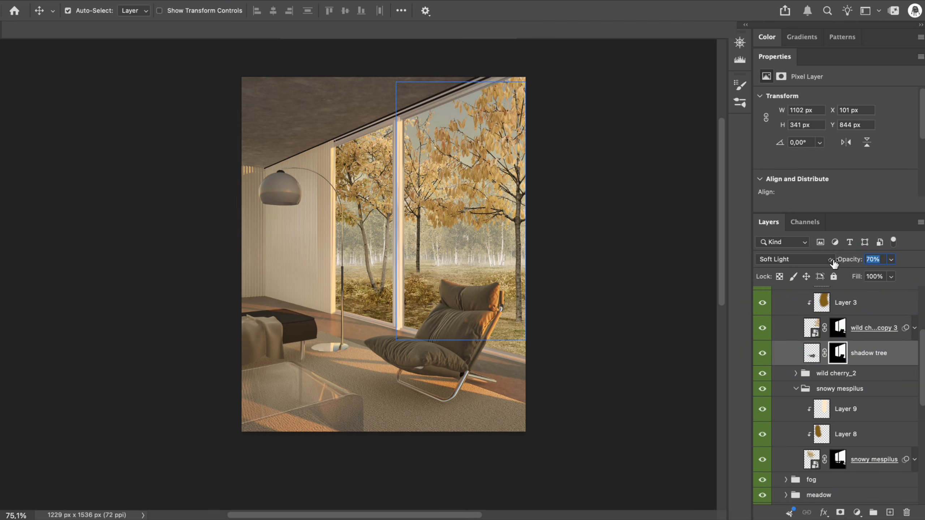
{"action": "left_click_drag", "start_coordinate": [824, 265], "coordinate": [811, 265]}
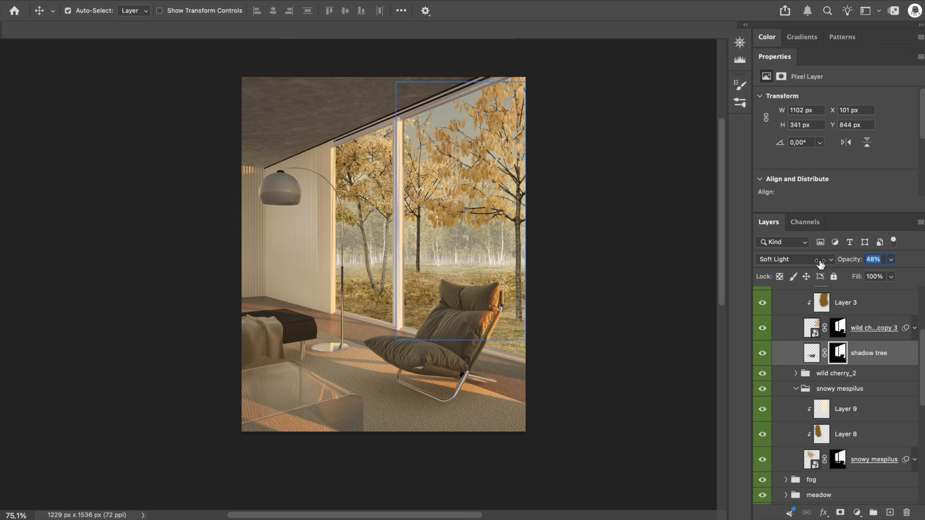
{"action": "key", "text": "b"}
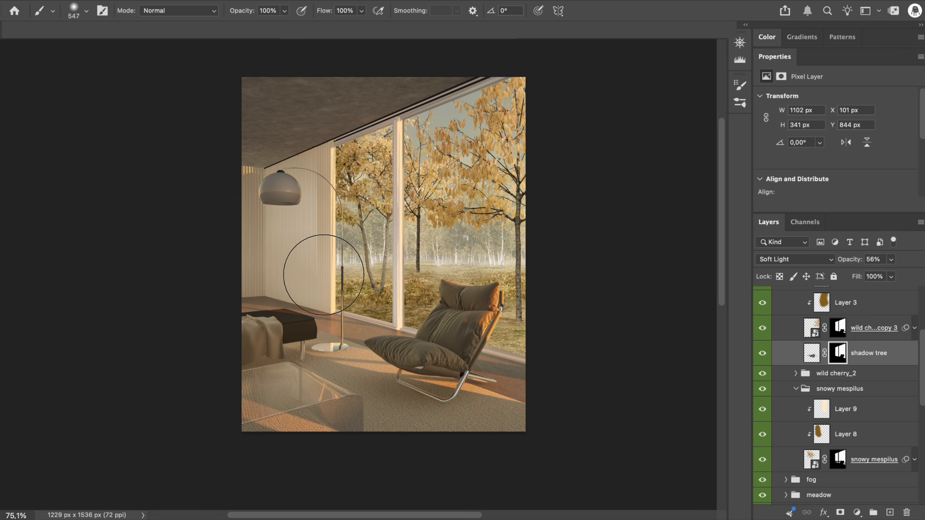
{"action": "mouse_move", "coordinate": [324, 274]}
{"action": "left_mouse_down"}
{"action": "mouse_move", "coordinate": [393, 269]}
{"action": "mouse_move", "coordinate": [344, 267]}
{"action": "left_mouse_up"}
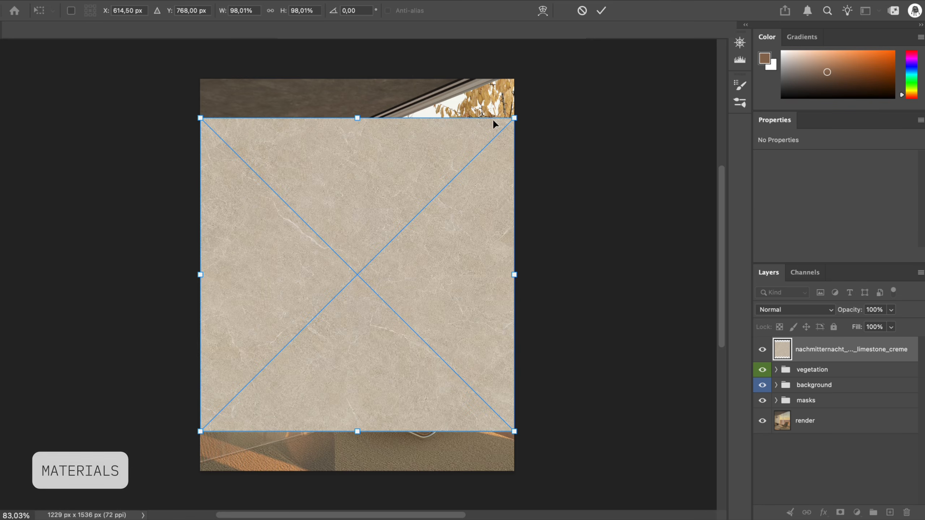
Scale down the placed limestone texture and merge it with a side-by-side copy into one 761 × 382 px layer
{"action": "mouse_move", "coordinate": [496, 122]}
{"action": "left_mouse_down"}
{"action": "mouse_move", "coordinate": [359, 238]}
{"action": "mouse_move", "coordinate": [460, 256]}
{"action": "left_mouse_up"}
{"action": "key", "text": "Return"}
{"action": "left_click", "coordinate": [806, 376], "text": "shift"}
{"action": "key", "text": "super+e"}
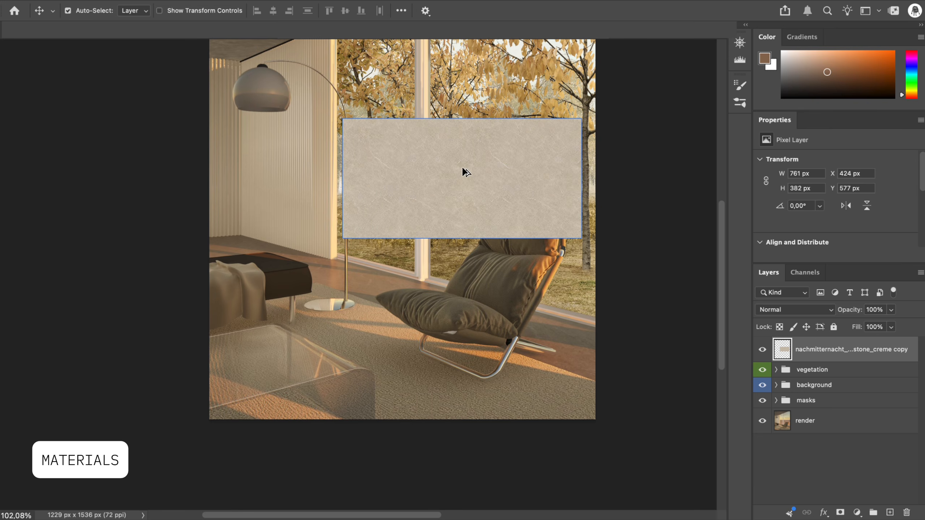
Duplicate the limestone strip alongside itself and merge both pieces into one 1522 × 382 px layer
{"action": "left_click_drag", "start_coordinate": [463, 171], "coordinate": [224, 185]}
{"action": "left_click", "coordinate": [837, 379], "text": "shift"}
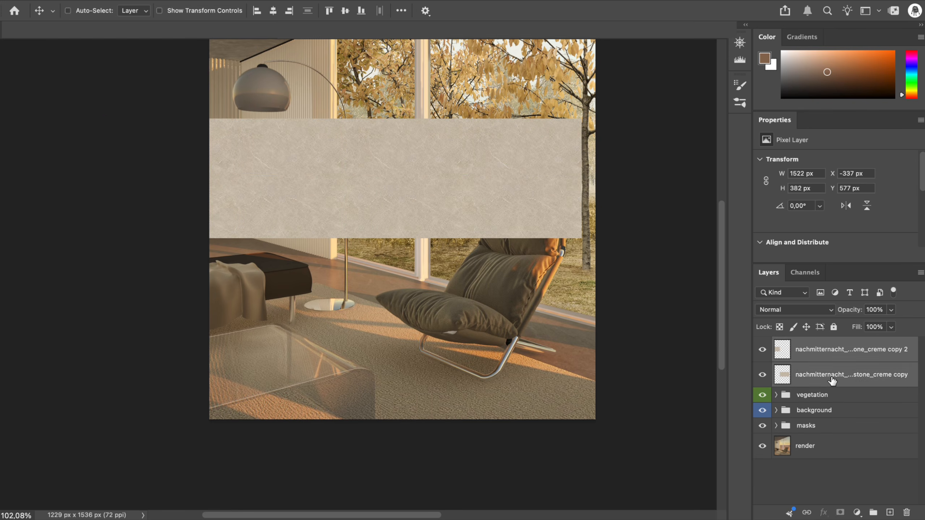
{"action": "key", "text": "super+e"}
Lower the limestone layer's opacity to 82% and distort its corners to match the floor's perspective
{"action": "left_click_drag", "start_coordinate": [847, 310], "coordinate": [836, 311]}
{"action": "key", "text": "super+t"}
{"action": "left_click_drag", "start_coordinate": [281, 162], "coordinate": [374, 271]}
{"action": "scroll", "coordinate": [359, 275], "scroll_direction": "down", "scroll_amount": 3}
{"action": "left_click_drag", "start_coordinate": [358, 275], "coordinate": [382, 277]}
{"action": "left_click_drag", "start_coordinate": [618, 331], "coordinate": [618, 433]}
{"action": "left_click_drag", "start_coordinate": [612, 243], "coordinate": [611, 335]}
{"action": "left_click_drag", "start_coordinate": [263, 332], "coordinate": [160, 250]}
{"action": "left_click_drag", "start_coordinate": [618, 432], "coordinate": [506, 409]}
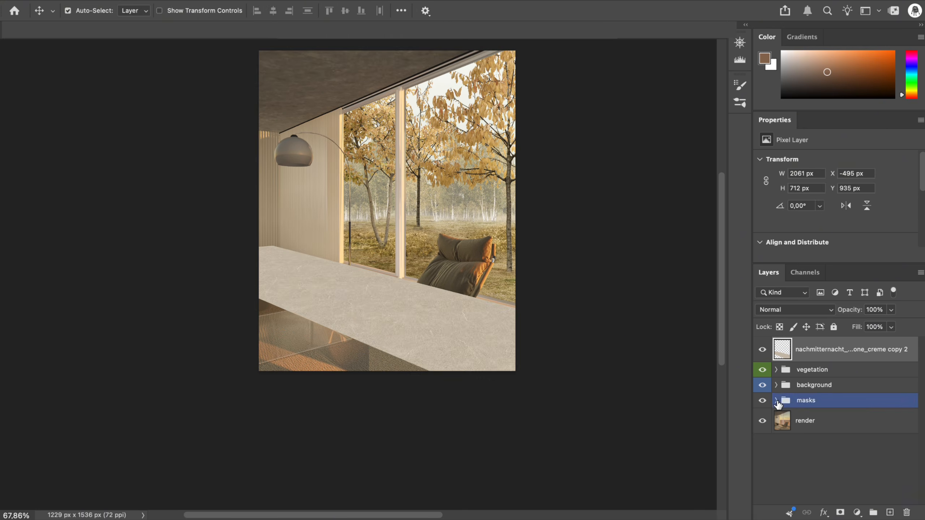
Mask the limestone texture to the floor using the floor mask from the components group and rename the layer "limestone"
{"action": "left_click", "coordinate": [777, 401]}
{"action": "scroll", "coordinate": [836, 476], "scroll_direction": "down", "scroll_amount": 10}
{"action": "scroll", "coordinate": [836, 477], "scroll_direction": "up", "scroll_amount": 10}
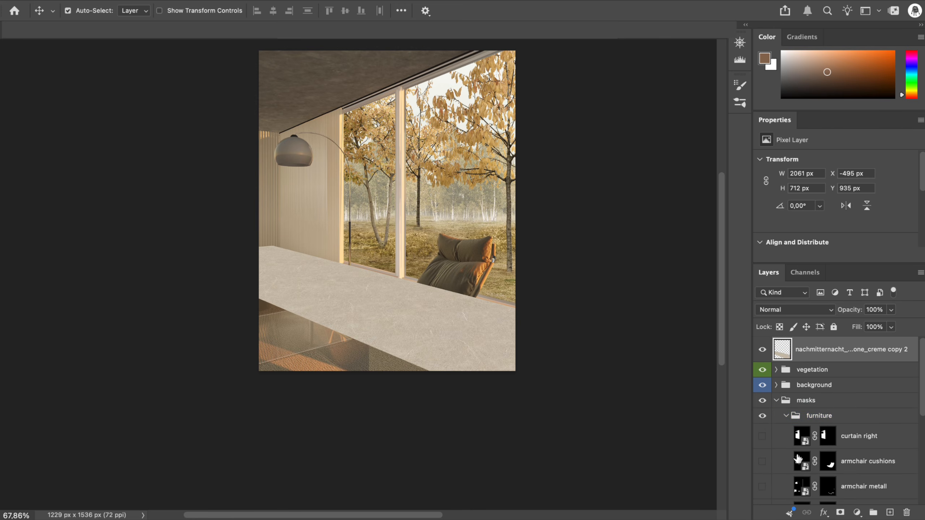
{"action": "left_click", "coordinate": [787, 417]}
{"action": "left_click", "coordinate": [786, 432]}
{"action": "scroll", "coordinate": [819, 438], "scroll_direction": "down", "scroll_amount": 8}
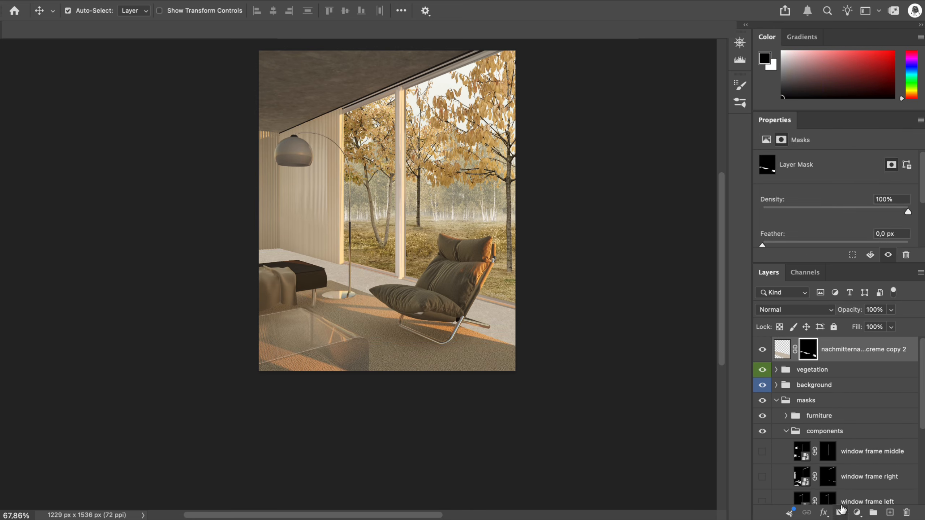
Clip a Brightness/Contrast adjustment to the limestone layer with brightness -24 and contrast 8
{"action": "left_click", "coordinate": [857, 512]}
{"action": "left_click", "coordinate": [877, 342]}
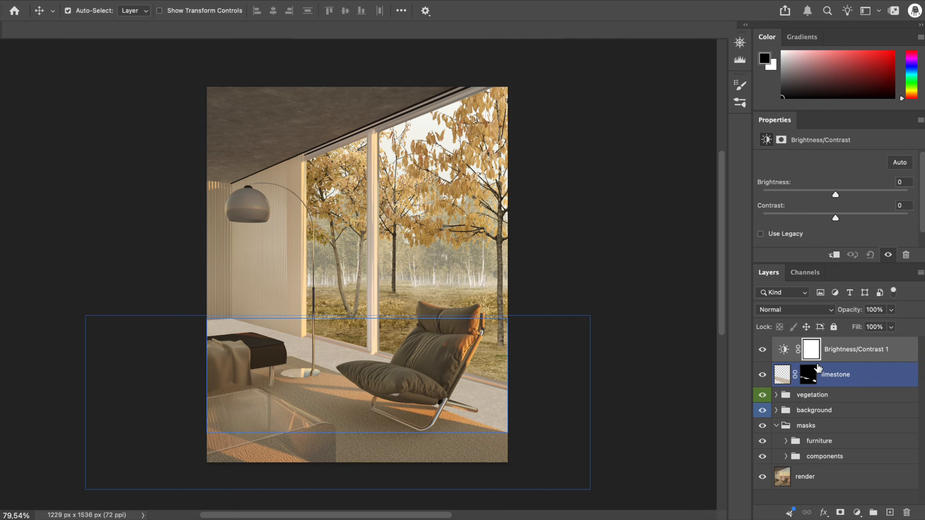
{"action": "key", "text": "super+alt+g"}
{"action": "left_click_drag", "start_coordinate": [778, 184], "coordinate": [755, 186]}
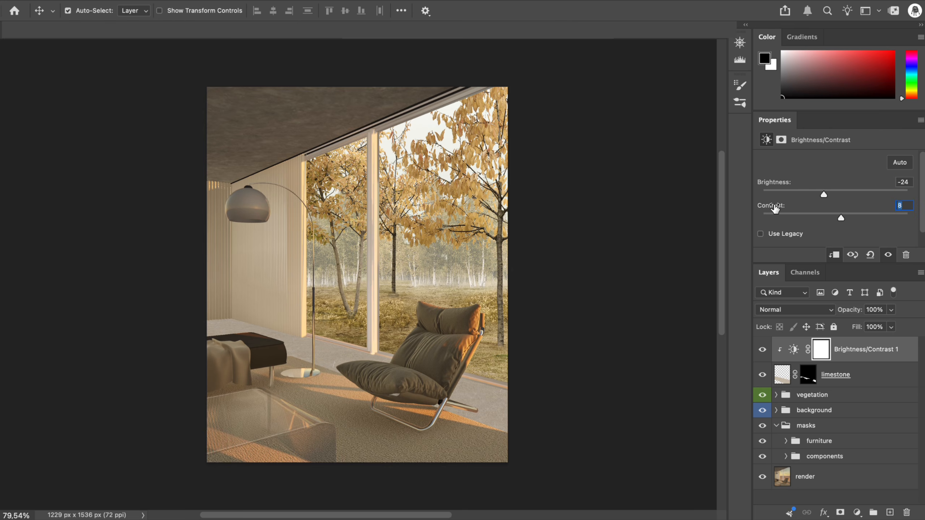
Clip a Levels adjustment to the limestone layer with input levels 56, 0.73 and 236
{"action": "left_click", "coordinate": [860, 512]}
{"action": "left_click", "coordinate": [841, 345]}
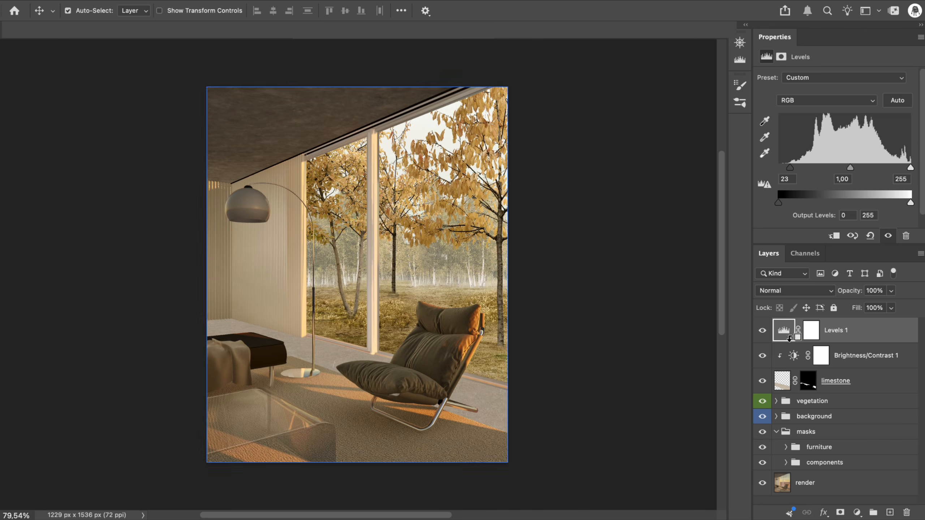
{"action": "key", "text": "super+alt+g"}
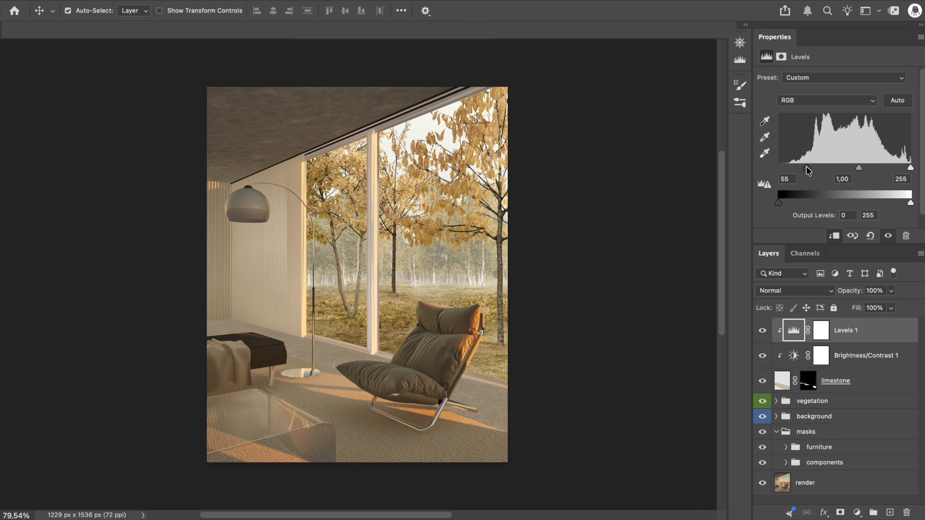
{"action": "left_click_drag", "start_coordinate": [860, 168], "coordinate": [899, 168]}
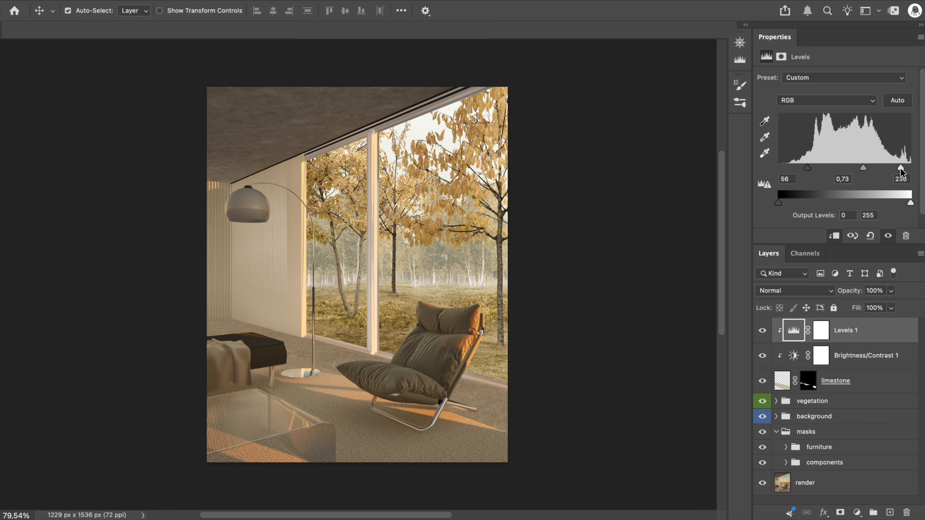
Group the limestone layers as "floor" and add a clipped Hue/Saturation adjustment with slightly reduced lightness
{"action": "left_click", "coordinate": [882, 381], "text": "shift"}
{"action": "key", "text": "super+g"}
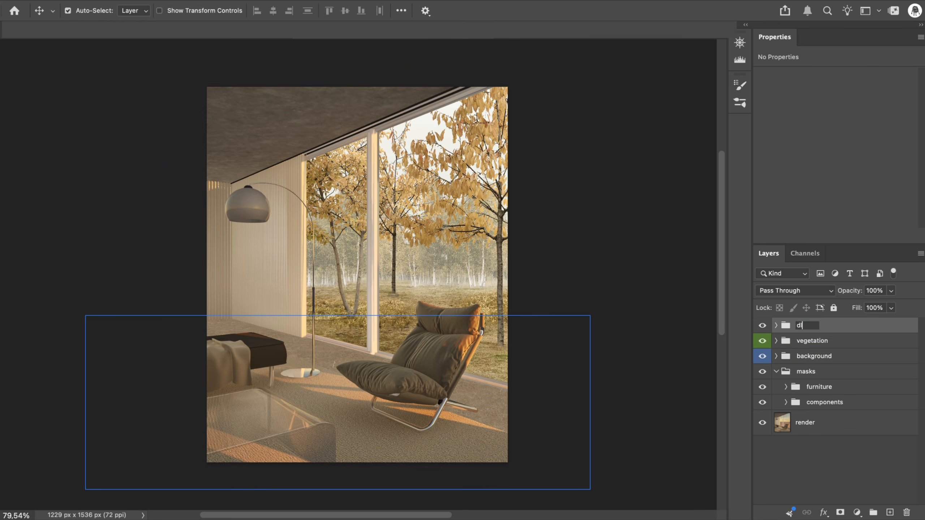
{"action": "left_click", "coordinate": [857, 512]}
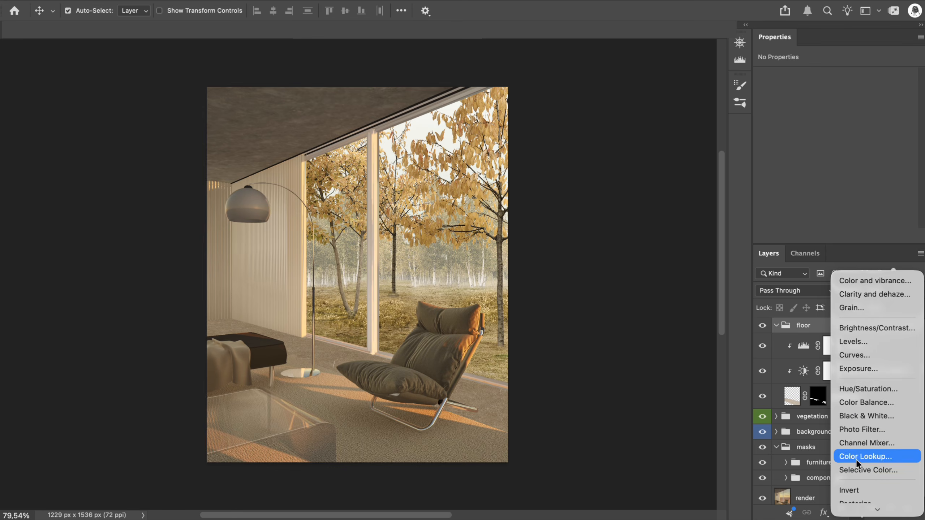
{"action": "left_click", "coordinate": [848, 389]}
{"action": "left_click", "coordinate": [799, 358], "text": "alt"}
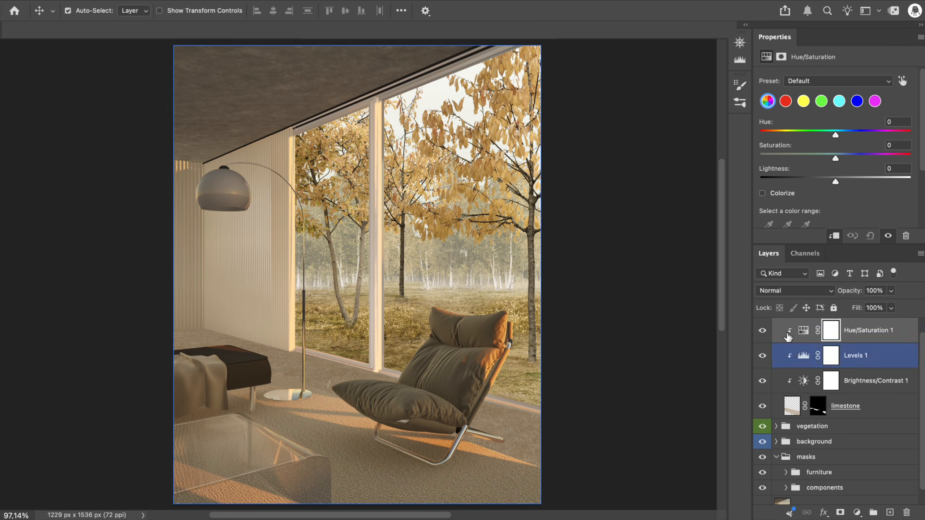
{"action": "left_click_drag", "start_coordinate": [772, 172], "coordinate": [766, 170]}
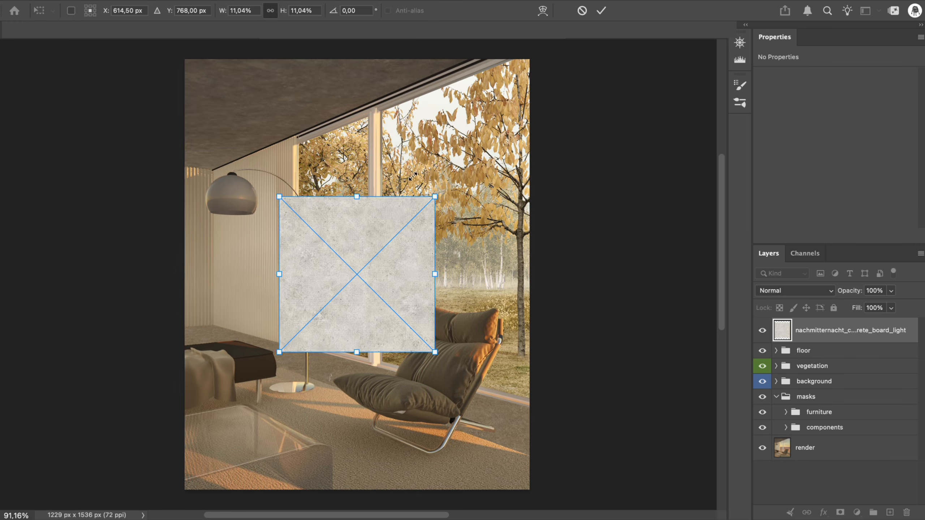
Scale the placed light concrete texture to 553 × 552 px, duplicate it directly above and merge both into one layer
{"action": "scroll", "coordinate": [364, 273], "scroll_direction": "up", "scroll_amount": 3}
{"action": "key", "text": "Return"}
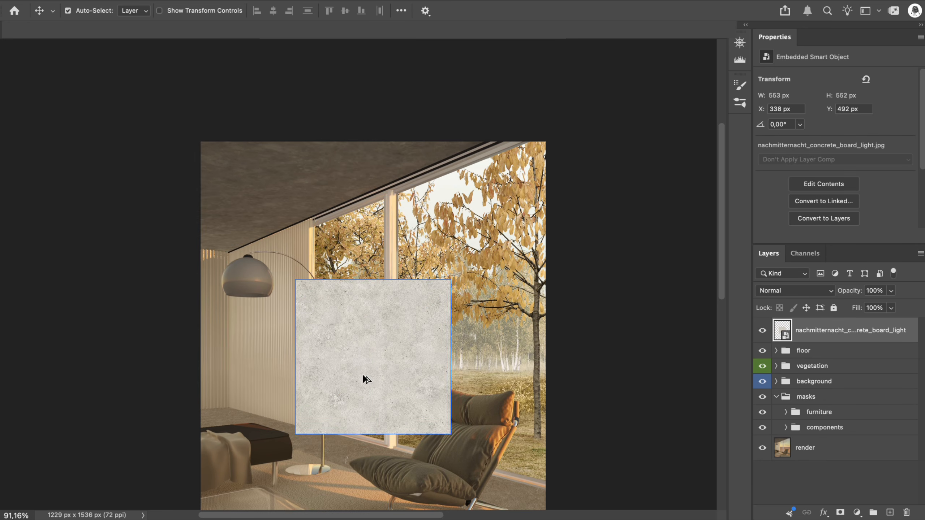
{"action": "left_click_drag", "start_coordinate": [363, 378], "coordinate": [388, 220]}
{"action": "left_click", "coordinate": [859, 356], "text": "super"}
{"action": "key", "text": "super+e"}
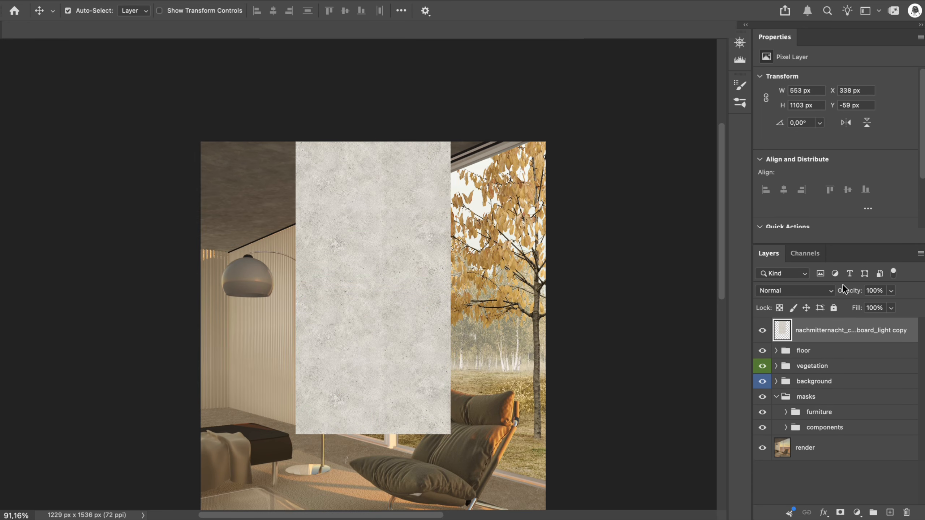
Lower the concrete layer's opacity to 58% and distort its corners to follow the ceiling's perspective
{"action": "left_click_drag", "start_coordinate": [843, 290], "coordinate": [822, 291]}
{"action": "key", "text": "super+t"}
{"action": "left_click_drag", "start_coordinate": [417, 263], "coordinate": [287, 145]}
{"action": "scroll", "coordinate": [310, 218], "scroll_direction": "up", "scroll_amount": 3}
{"action": "left_click_drag", "start_coordinate": [384, 385], "coordinate": [299, 351]}
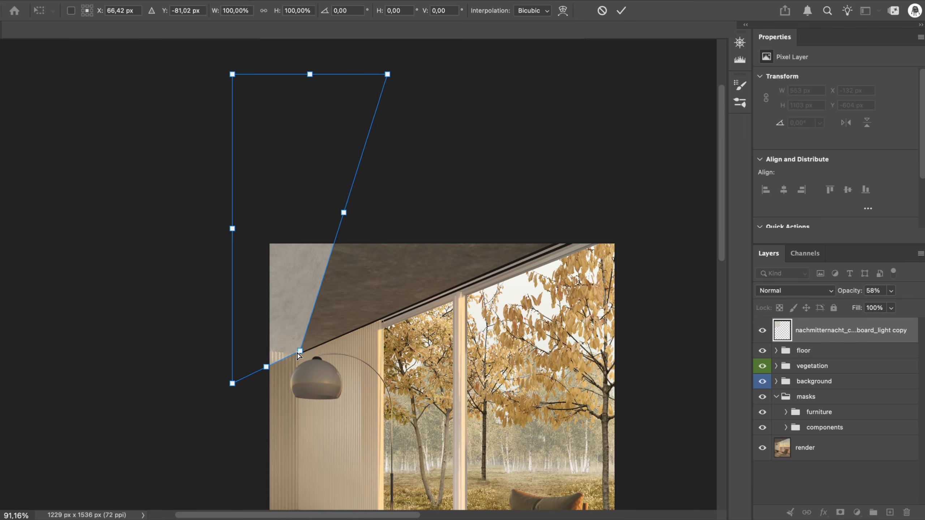
{"action": "left_click_drag", "start_coordinate": [387, 74], "coordinate": [598, 228]}
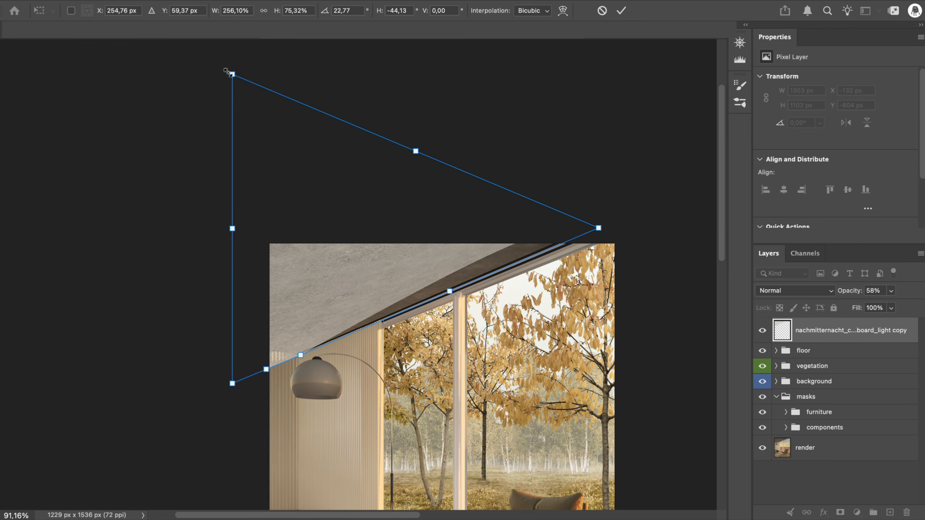
{"action": "left_click_drag", "start_coordinate": [232, 75], "coordinate": [472, 163]}
{"action": "left_click_drag", "start_coordinate": [232, 383], "coordinate": [170, 339]}
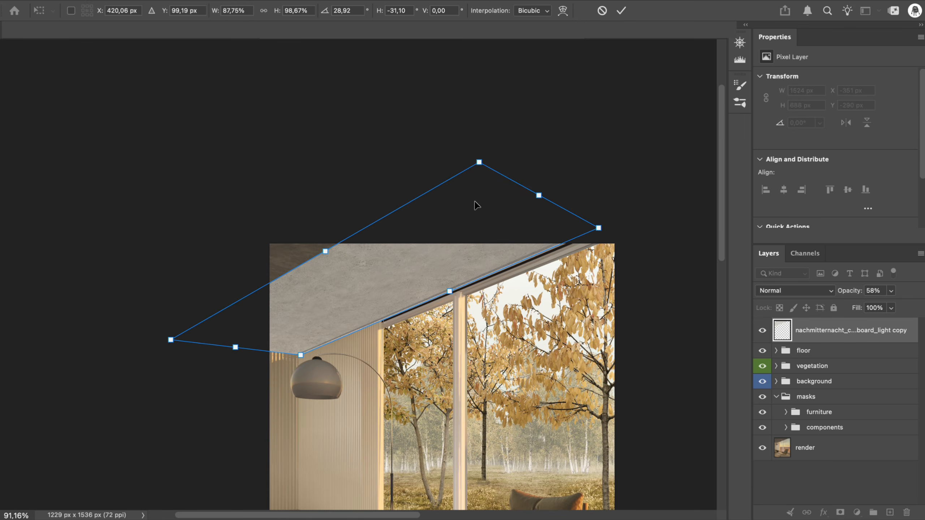
Return the concrete layer to 100% opacity and refine its distorted corners until it covers the whole ceiling
{"action": "left_click_drag", "start_coordinate": [329, 248], "coordinate": [272, 221]}
{"action": "key", "text": "0"}
{"action": "left_click_drag", "start_coordinate": [417, 129], "coordinate": [321, 223]}
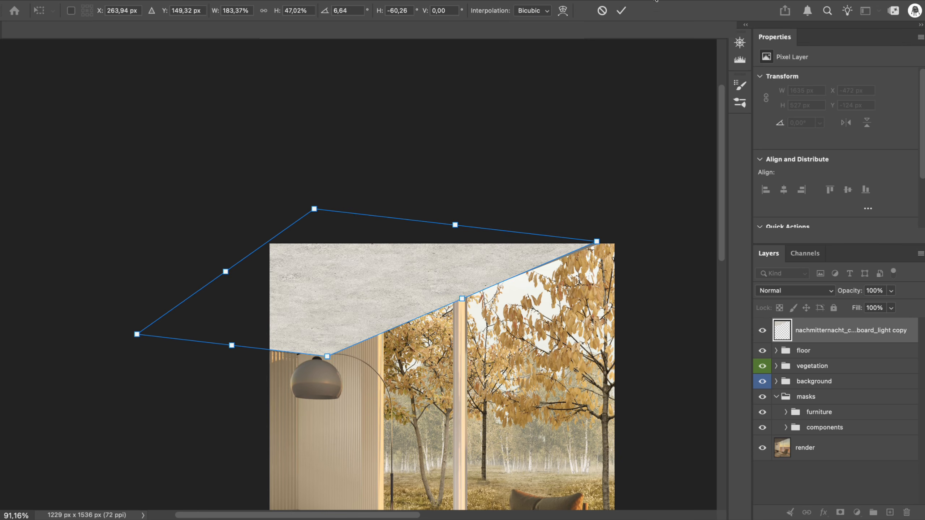
{"action": "key", "text": "Return"}
Mask the concrete texture with the ceiling mask from the components group and rename the layer "concrete"
{"action": "left_click", "coordinate": [788, 414]}
{"action": "left_click", "coordinate": [785, 427]}
{"action": "left_click", "coordinate": [786, 428]}
{"action": "left_click", "coordinate": [850, 331]}
{"action": "scroll", "coordinate": [834, 420], "scroll_direction": "down", "scroll_amount": 5}
{"action": "left_click", "coordinate": [828, 391], "text": "super"}
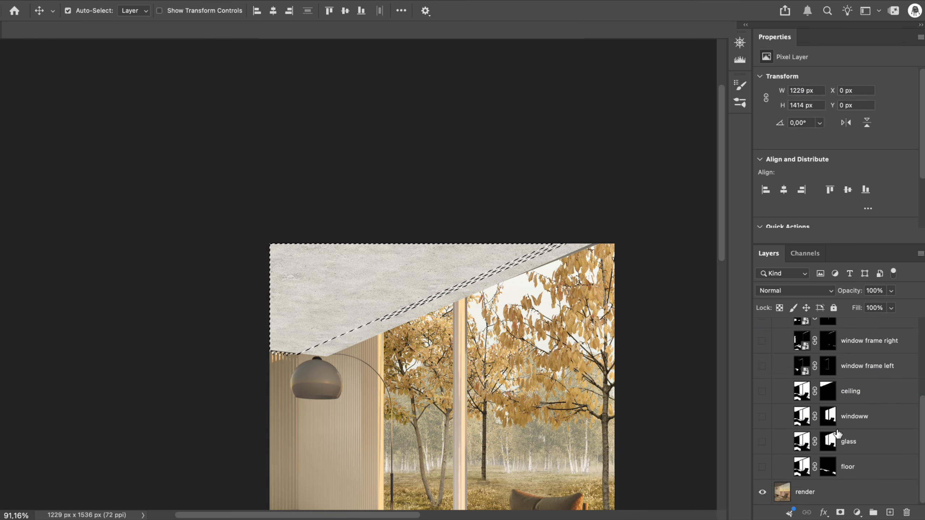
{"action": "left_click", "coordinate": [840, 513]}
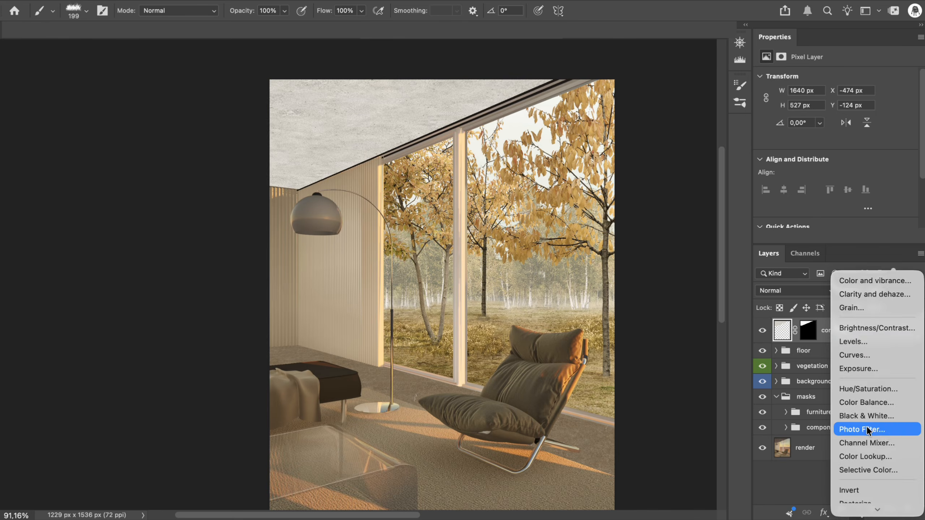
Clip a Brightness/Contrast adjustment at brightness -44 and a Levels adjustment at 44, 1.19 and 237 to the concrete layer
{"action": "left_click", "coordinate": [813, 333]}
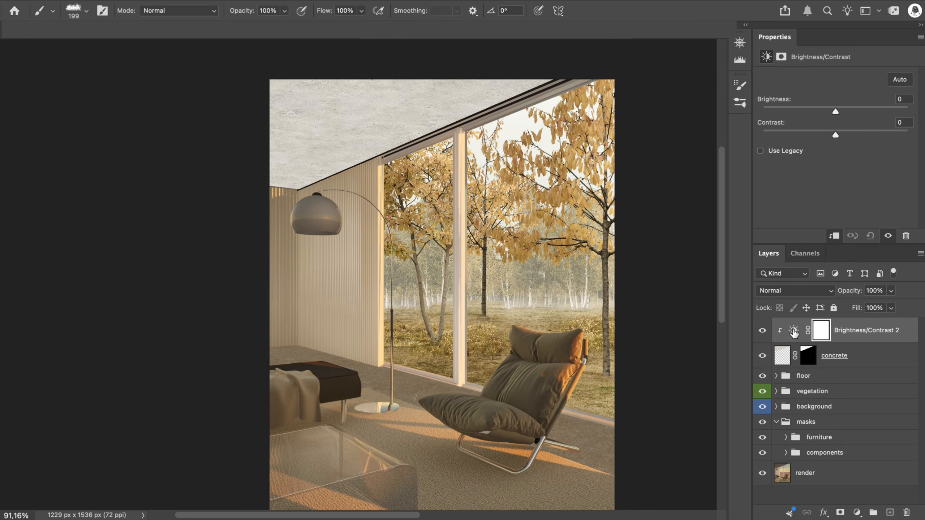
{"action": "left_click_drag", "start_coordinate": [773, 103], "coordinate": [753, 103]}
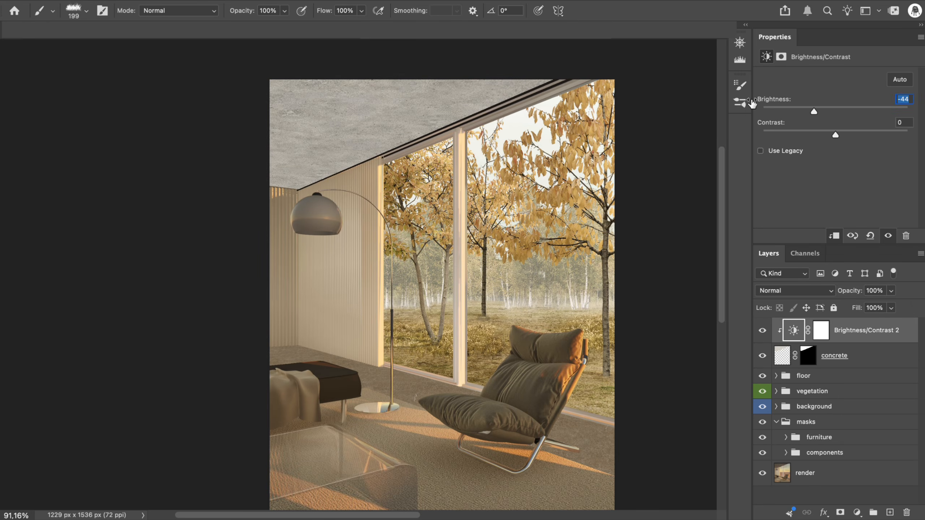
{"action": "left_click", "coordinate": [858, 512]}
{"action": "left_click", "coordinate": [827, 286]}
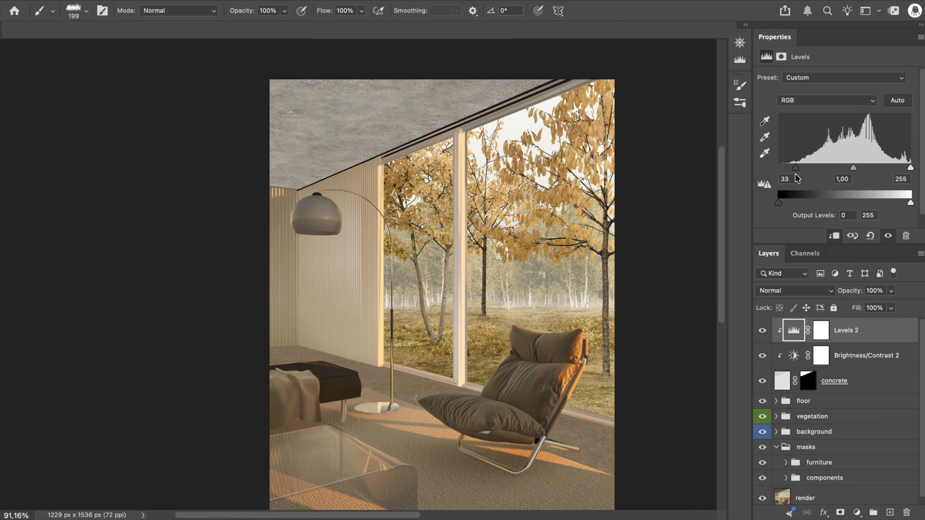
{"action": "left_click_drag", "start_coordinate": [859, 170], "coordinate": [849, 171]}
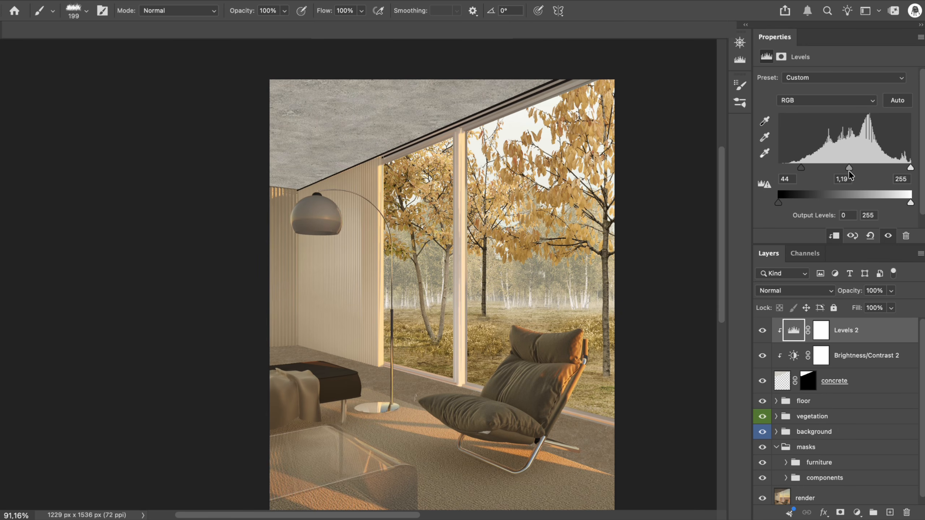
{"action": "scroll", "coordinate": [437, 292], "scroll_direction": "down", "scroll_amount": 2}
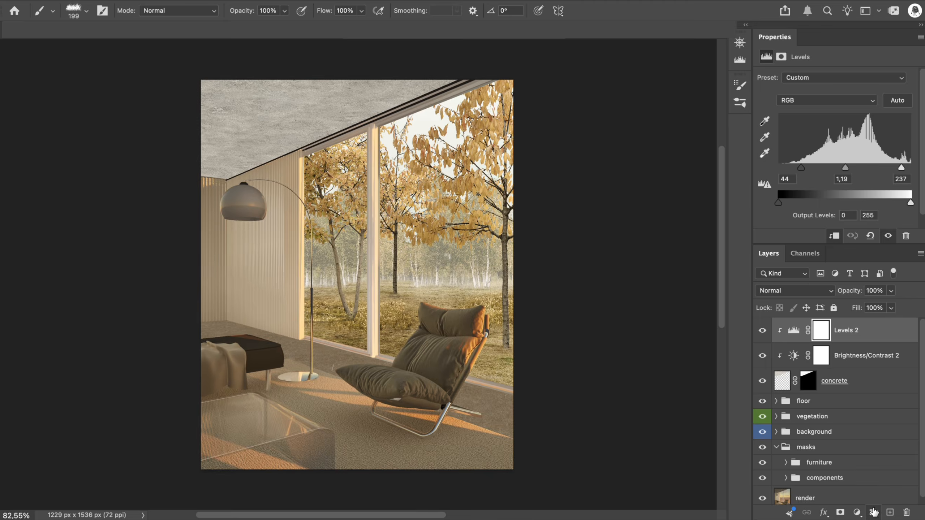
Clip a Hue/Saturation adjustment with lightness -41 to the concrete layer
{"action": "left_click", "coordinate": [858, 513]}
{"action": "left_click", "coordinate": [849, 403]}
{"action": "left_click_drag", "start_coordinate": [764, 173], "coordinate": [741, 175]}
Clip a Color and vibrance adjustment to the concrete layer with temperature +10 and vibrance +4
{"action": "left_click", "coordinate": [864, 512]}
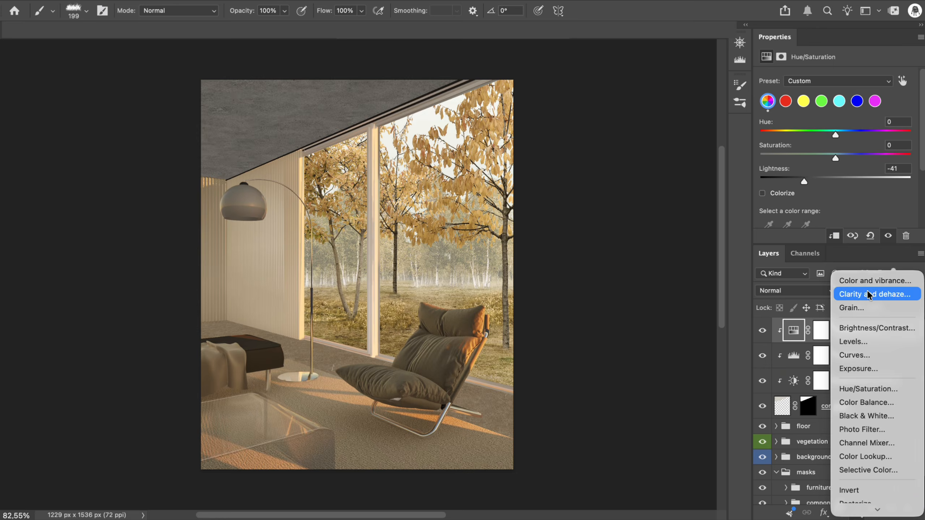
{"action": "left_click", "coordinate": [852, 277]}
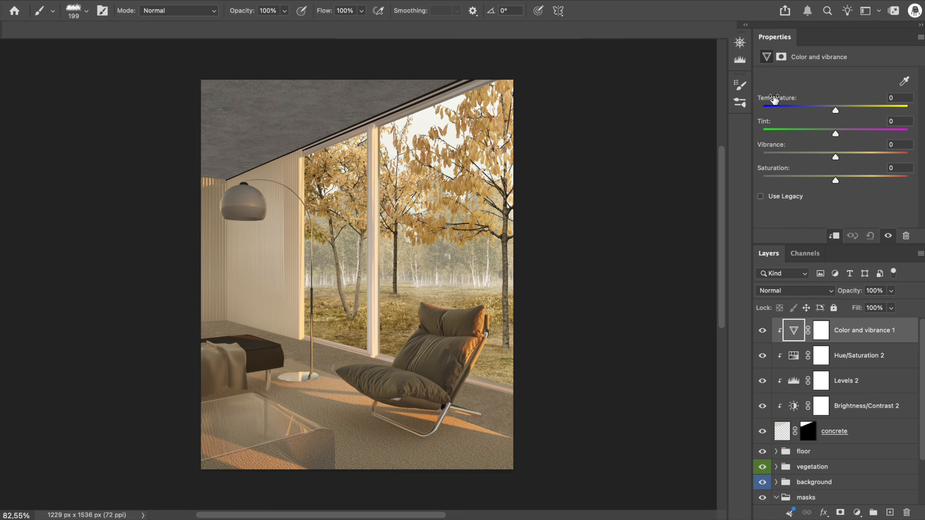
{"action": "left_click_drag", "start_coordinate": [777, 98], "coordinate": [781, 99]}
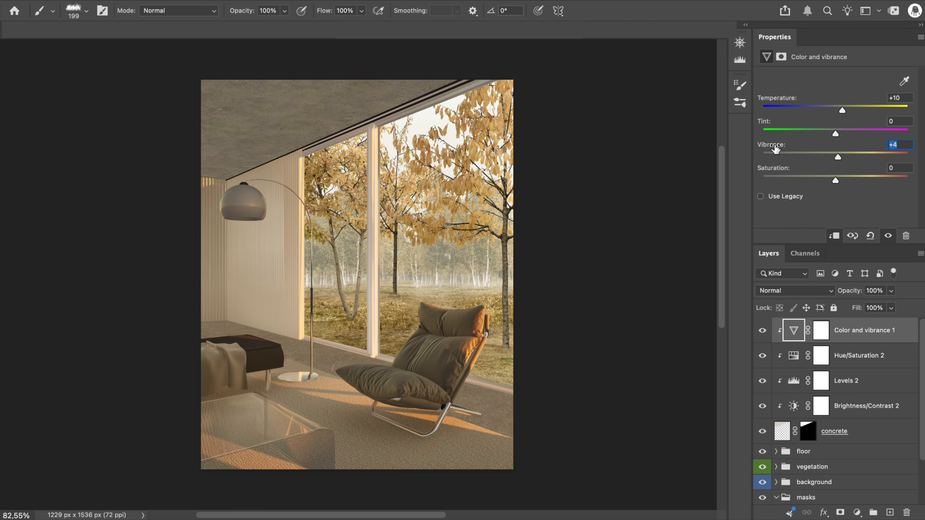
Group the concrete layer with its four clipped adjustments, and combine that group with the floor group
{"action": "left_click", "coordinate": [860, 431], "text": "shift"}
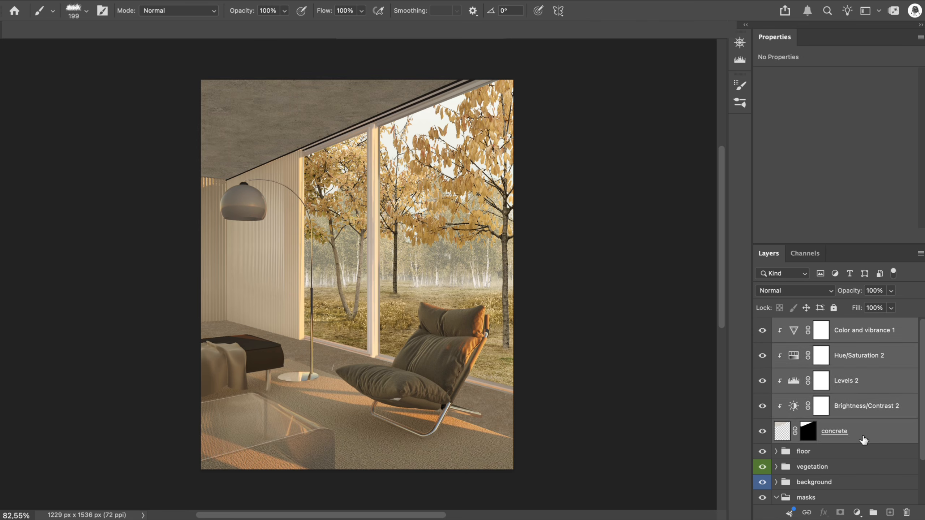
{"action": "key", "text": "super+g"}
{"action": "double_click", "coordinate": [815, 324]}
{"action": "left_click", "coordinate": [822, 342], "text": "shift"}
{"action": "key", "text": "super+g"}
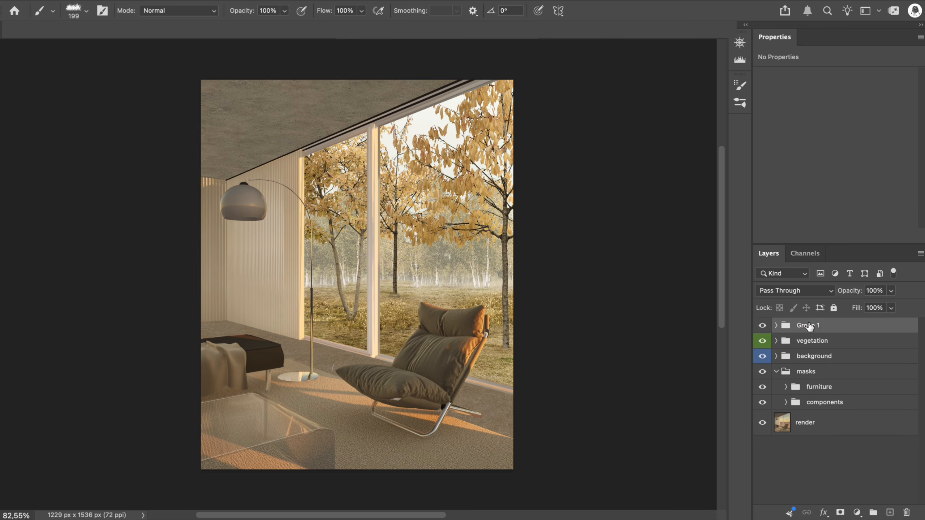
Name the combined floor and ceiling group "materials" and label it red
{"action": "right_click", "coordinate": [813, 327]}
{"action": "mouse_move", "coordinate": [771, 506]}
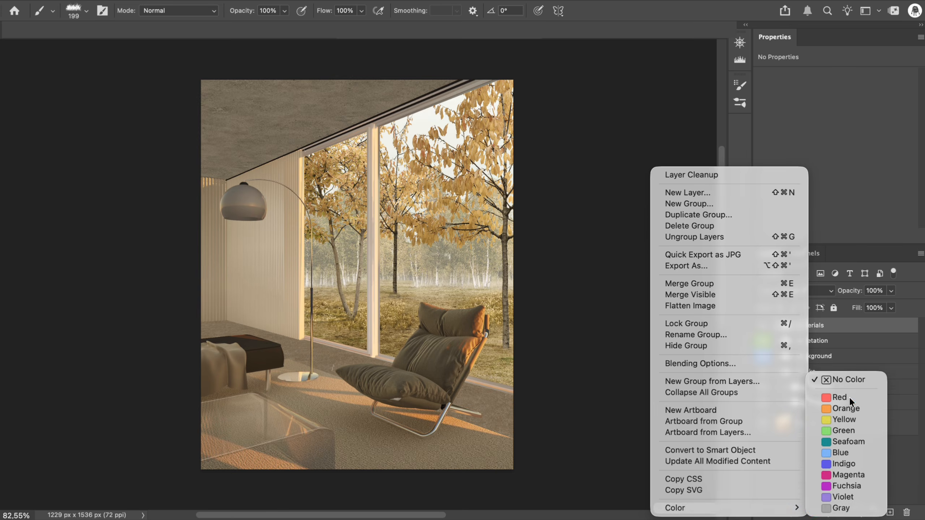
{"action": "left_click", "coordinate": [847, 345]}
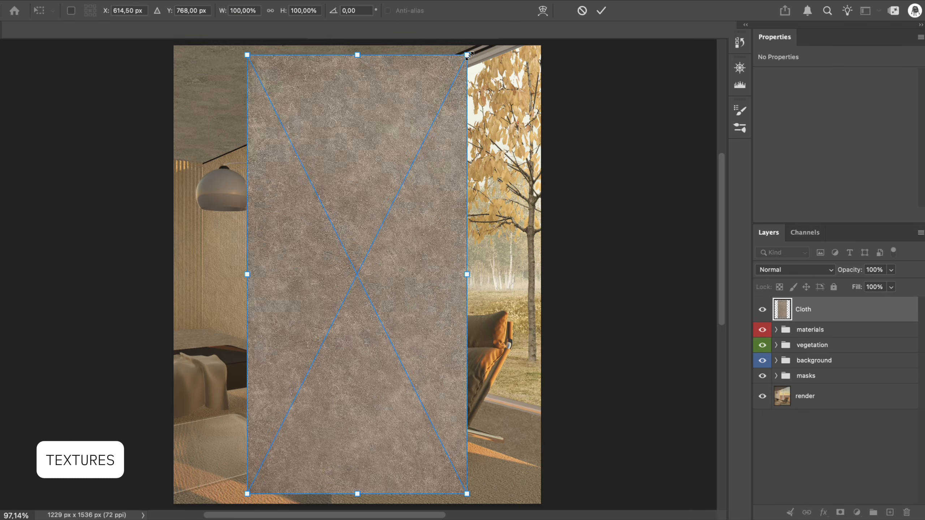
Place the Cloth texture over the armchair, scaled to 62.96% and rotated 46°
{"action": "left_click_drag", "start_coordinate": [469, 56], "coordinate": [495, 289]}
{"action": "left_click_drag", "start_coordinate": [396, 279], "coordinate": [463, 384]}
{"action": "mouse_move", "coordinate": [569, 329]}
{"action": "left_mouse_down"}
{"action": "mouse_move", "coordinate": [561, 309]}
{"action": "mouse_move", "coordinate": [549, 337]}
{"action": "mouse_move", "coordinate": [569, 330]}
{"action": "left_mouse_up"}
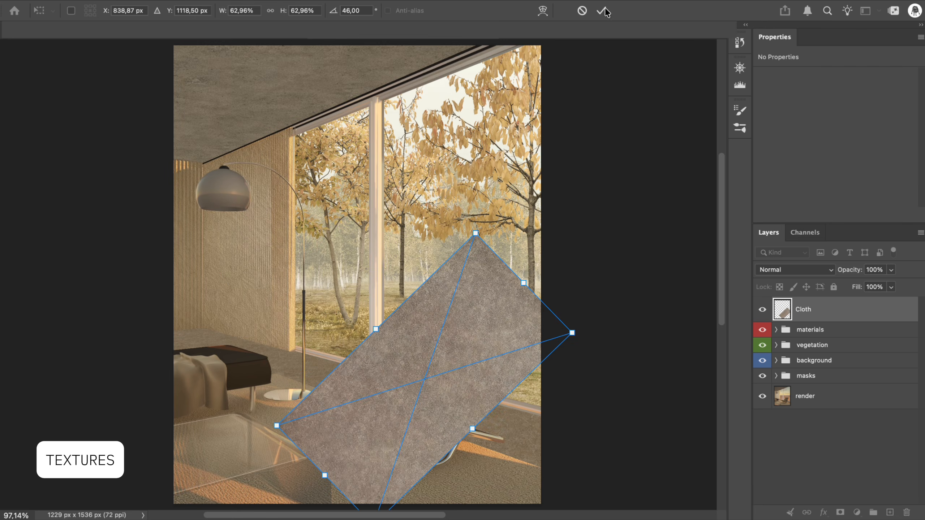
{"action": "key", "text": "Return"}
Mask the Cloth texture with the armchair cushions mask from the furniture group
{"action": "left_click", "coordinate": [777, 377]}
{"action": "left_click", "coordinate": [787, 391]}
{"action": "scroll", "coordinate": [788, 393], "scroll_direction": "down", "scroll_amount": 4}
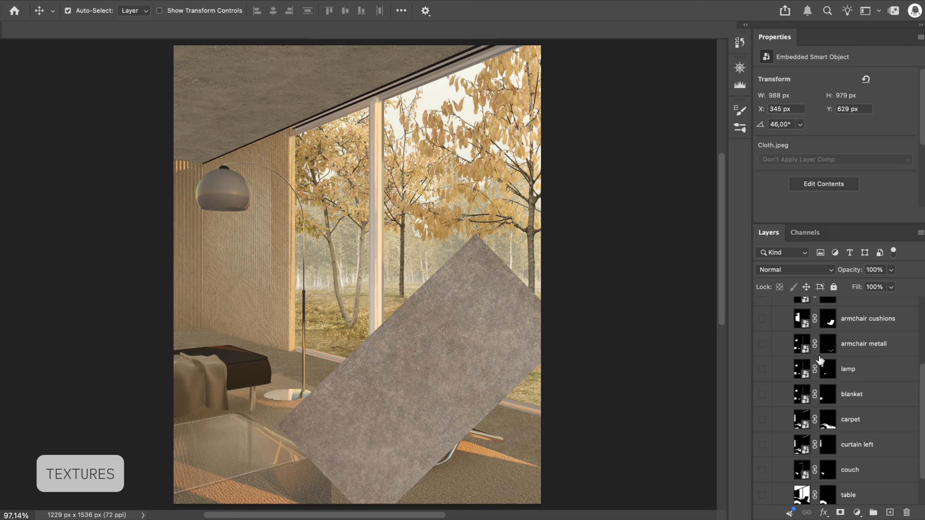
{"action": "left_click", "coordinate": [826, 322], "text": "super"}
{"action": "left_click", "coordinate": [841, 513]}
{"action": "left_click", "coordinate": [788, 391]}
{"action": "left_click", "coordinate": [777, 377]}
Set the armchair's Cloth layer to Hard Light at 50% opacity and put it in a group named "armchair"
{"action": "left_click", "coordinate": [803, 270]}
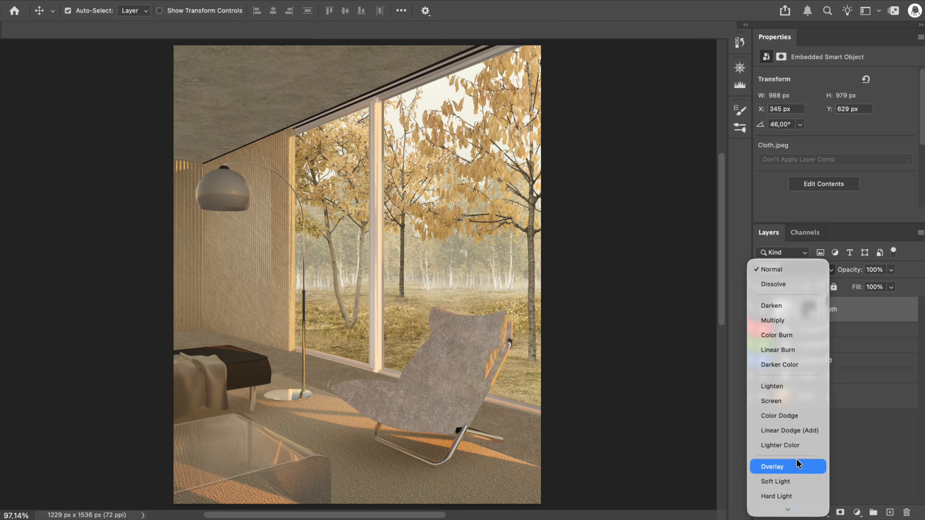
{"action": "left_click", "coordinate": [794, 316]}
{"action": "left_click", "coordinate": [873, 270]}
{"action": "type", "text": "50"}
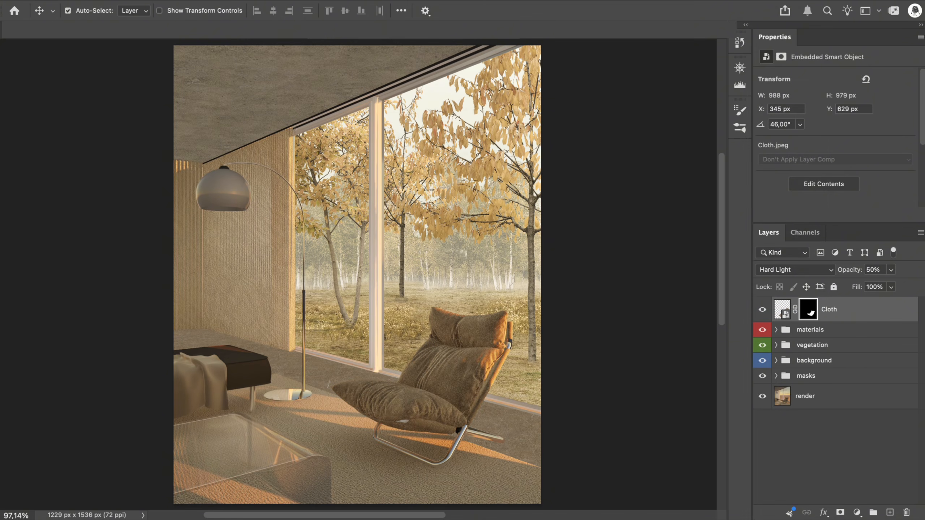
{"action": "key", "text": "super+g"}
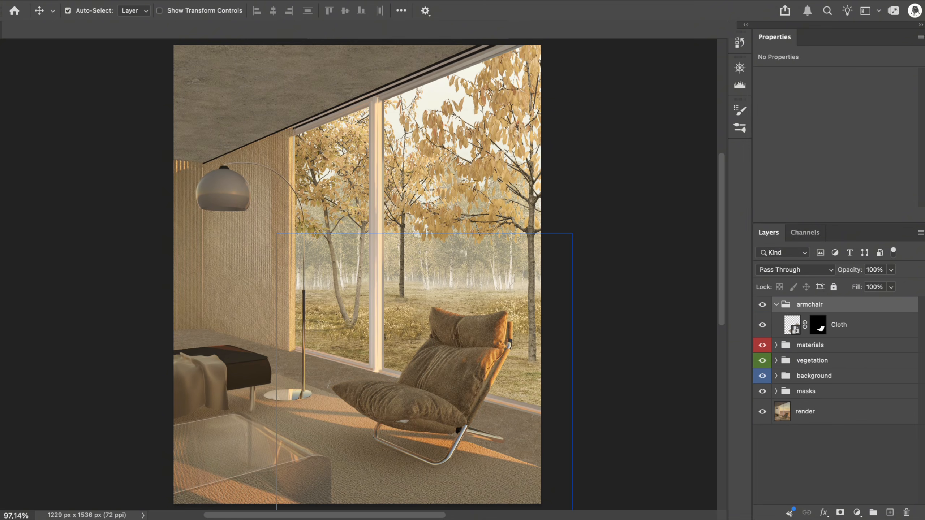
Place a second Cloth texture over the couch, rotated 90° and scaled to about 745 by 373 px
{"action": "key", "text": "super+0"}
{"action": "left_click_drag", "start_coordinate": [352, 517], "coordinate": [352, 437]}
{"action": "left_click_drag", "start_coordinate": [109, 507], "coordinate": [126, 47]}
{"action": "left_click_drag", "start_coordinate": [564, 172], "coordinate": [462, 223]}
{"action": "left_click_drag", "start_coordinate": [354, 290], "coordinate": [211, 385]}
{"action": "key", "text": "Return"}
Mask the second Cloth texture with the couch mask from the furniture group
{"action": "left_click", "coordinate": [776, 417]}
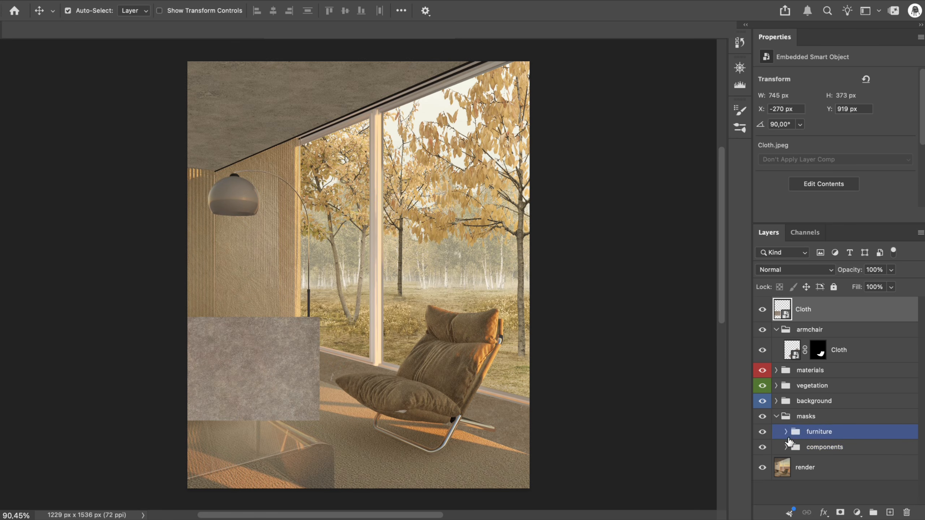
{"action": "left_click", "coordinate": [787, 432]}
{"action": "scroll", "coordinate": [843, 430], "scroll_direction": "down", "scroll_amount": 5}
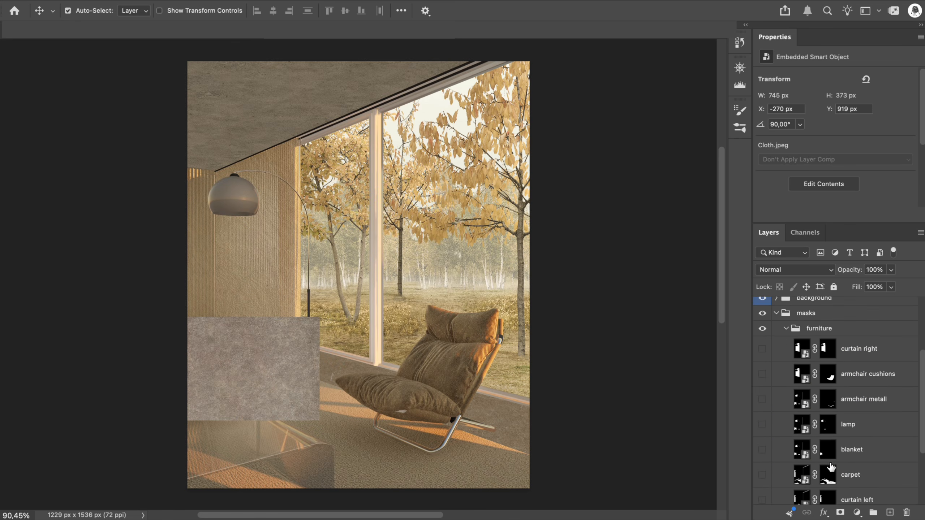
{"action": "scroll", "coordinate": [832, 468], "scroll_direction": "down", "scroll_amount": 4}
{"action": "left_click", "coordinate": [832, 472], "text": "super"}
{"action": "left_click", "coordinate": [840, 513]}
Blend the couch's Cloth layer in Hard Light at reduced opacity and put it in a group named "couch"
{"action": "left_click", "coordinate": [824, 271]}
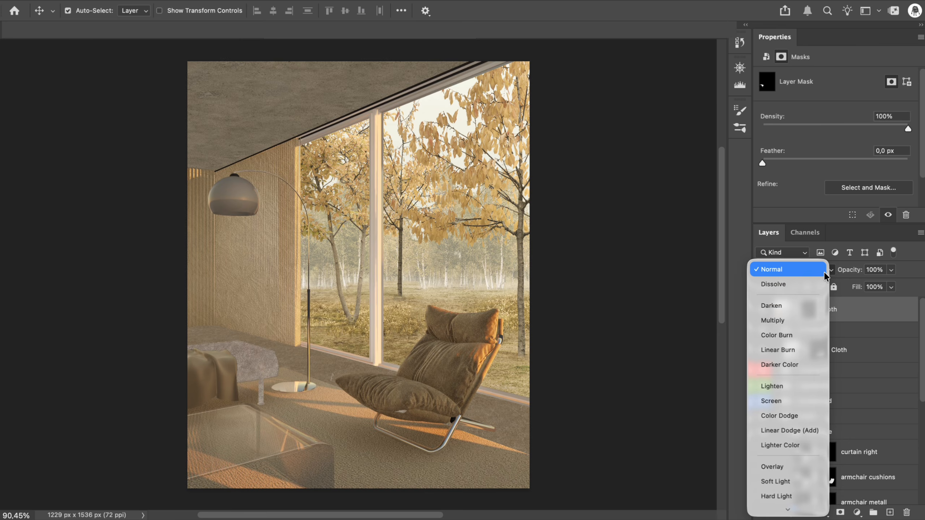
{"action": "left_click", "coordinate": [812, 496]}
{"action": "left_click", "coordinate": [876, 270]}
{"action": "type", "text": "3"}
{"action": "key", "text": "super+g"}
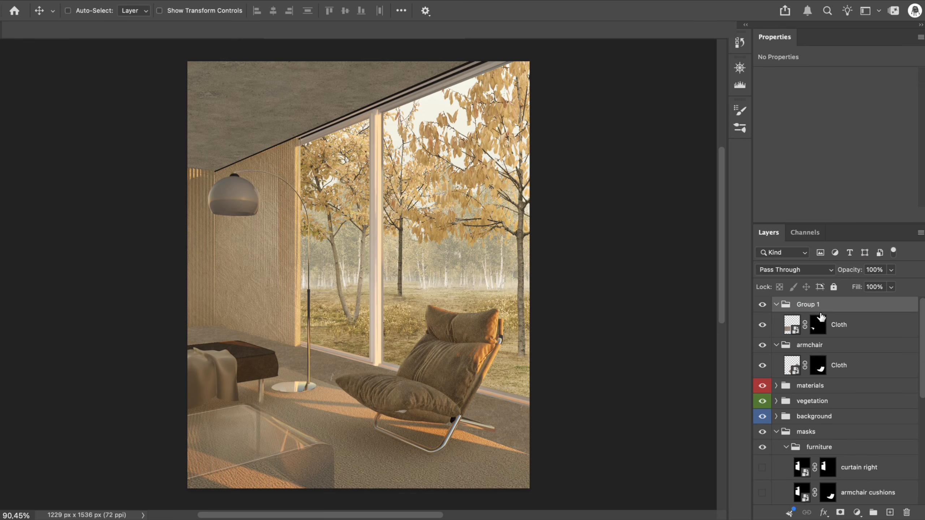
{"action": "left_click", "coordinate": [777, 304]}
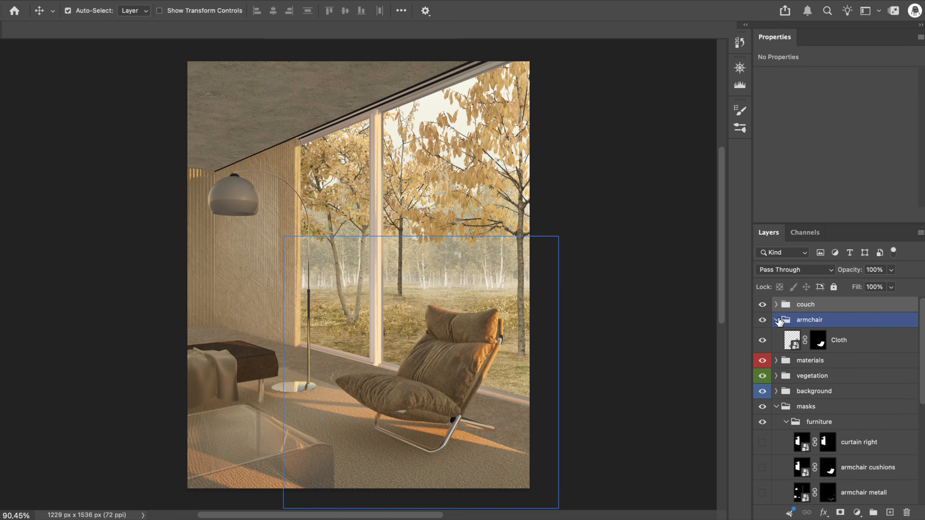
Combine the couch and armchair groups into a group named "textures" and label it magenta
{"action": "left_click", "coordinate": [776, 320]}
{"action": "left_click", "coordinate": [814, 318], "text": "shift"}
{"action": "key", "text": "super+g"}
{"action": "double_click", "coordinate": [810, 305]}
{"action": "type", "text": "textures"}
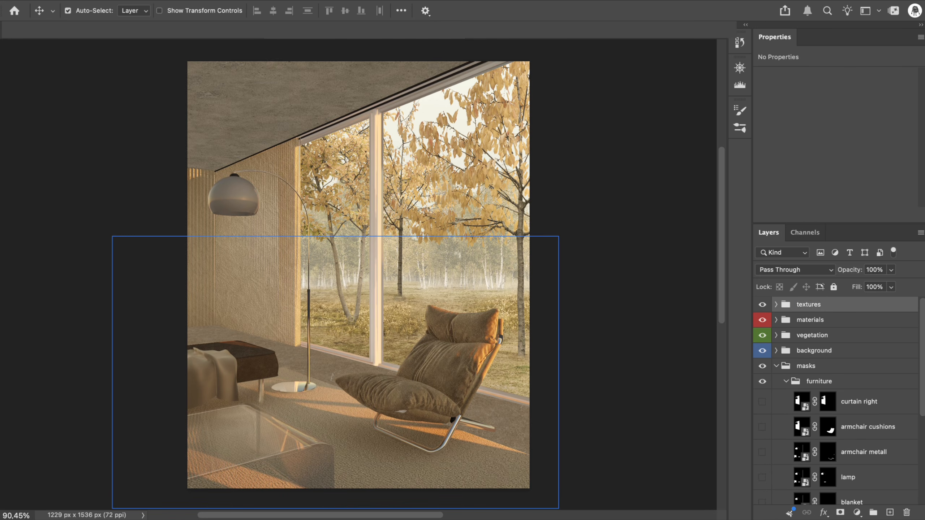
{"action": "right_click", "coordinate": [808, 308]}
{"action": "mouse_move", "coordinate": [672, 504]}
{"action": "left_click", "coordinate": [838, 477]}
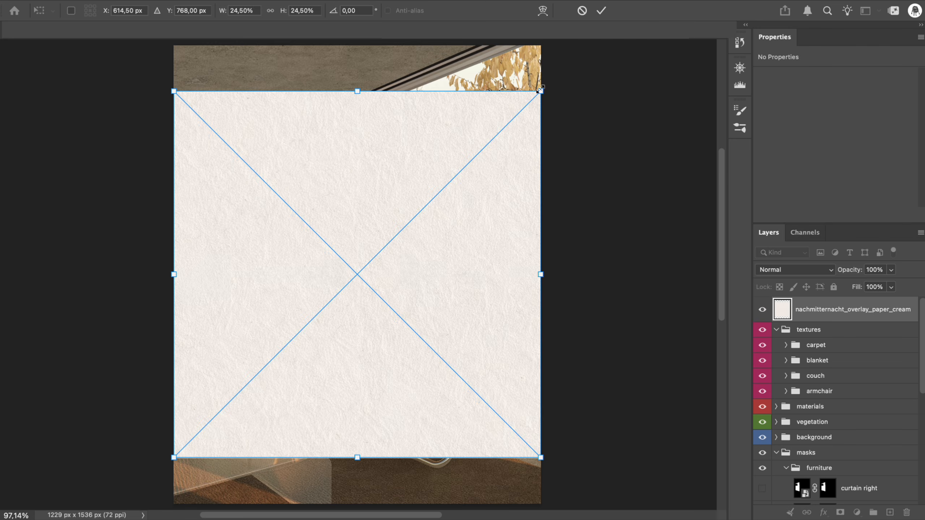
Place the cream paper texture over the lamp at about 893 px square and mask it with the lamp mask
{"action": "left_click_drag", "start_coordinate": [541, 90], "coordinate": [491, 141]}
{"action": "left_click_drag", "start_coordinate": [383, 220], "coordinate": [276, 228]}
{"action": "left_click", "coordinate": [602, 12]}
{"action": "scroll", "coordinate": [792, 397], "scroll_direction": "down", "scroll_amount": 10}
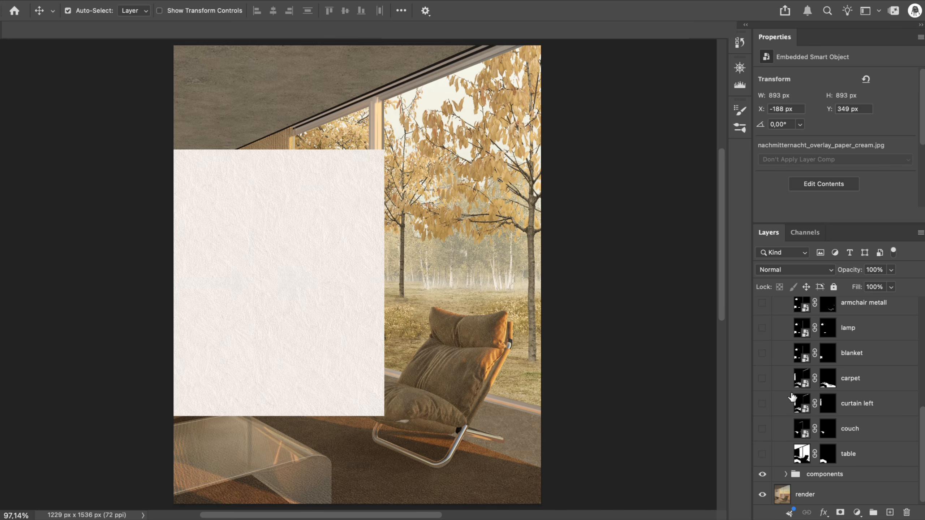
{"action": "left_click", "coordinate": [841, 513]}
Set the lamp's paper texture to Overlay at 35% opacity and compare the lamp with and without it
{"action": "left_click", "coordinate": [795, 270]}
{"action": "left_click", "coordinate": [783, 503]}
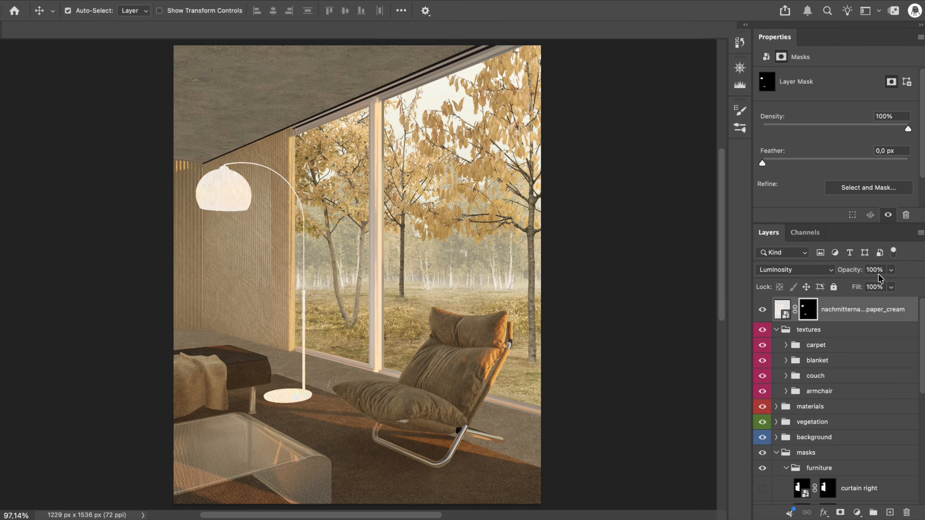
{"action": "type", "text": "35"}
{"action": "left_click", "coordinate": [796, 269]}
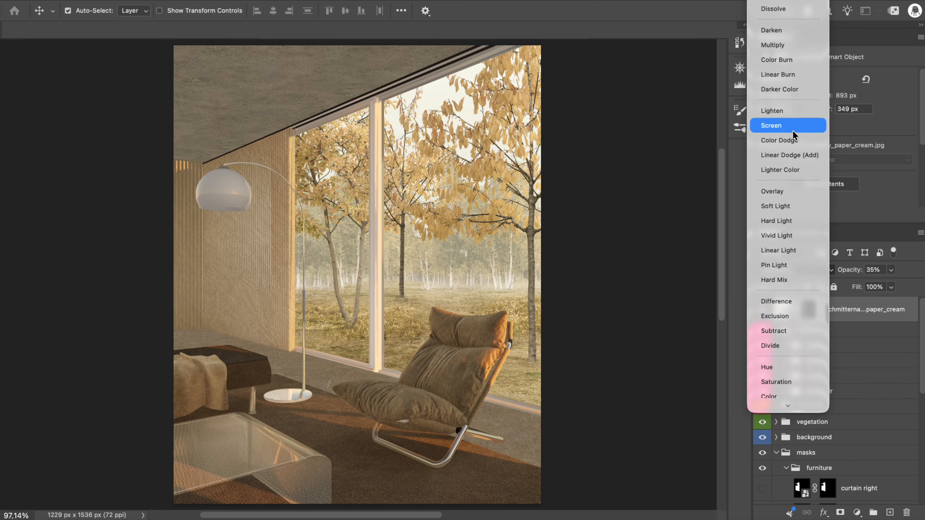
{"action": "left_click", "coordinate": [786, 191]}
{"action": "left_click", "coordinate": [761, 310]}
{"action": "left_click", "coordinate": [762, 310]}
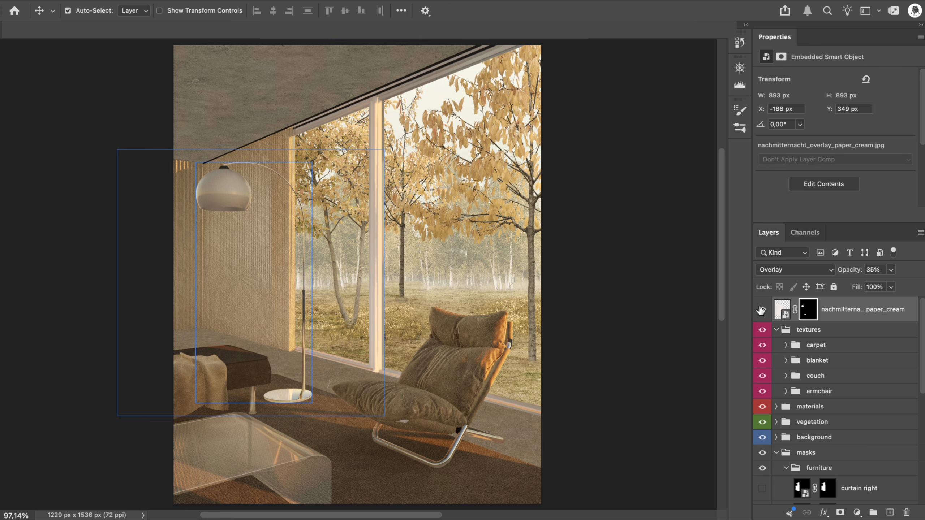
Put the paper texture in a group named "lamp" and move that group into the textures group
{"action": "key", "text": "super+g"}
{"action": "left_click", "coordinate": [776, 304]}
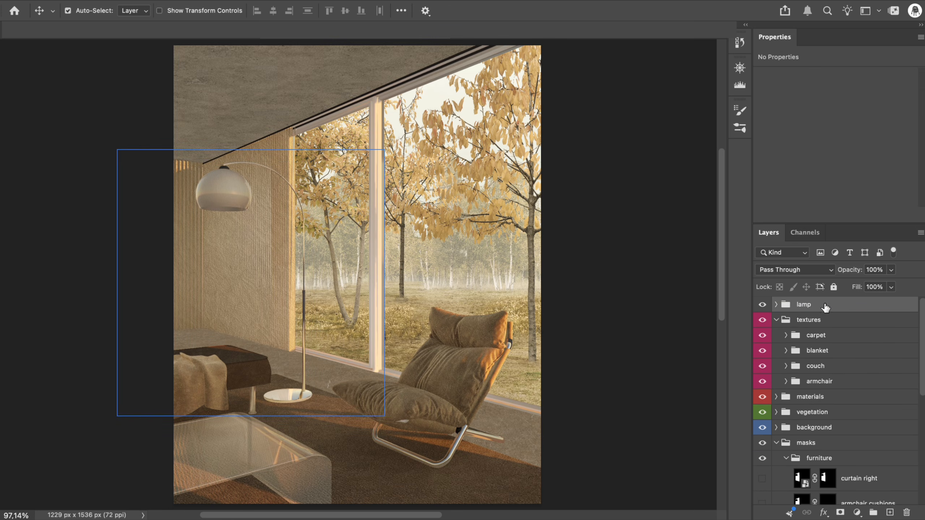
{"action": "left_click_drag", "start_coordinate": [804, 304], "coordinate": [813, 321]}
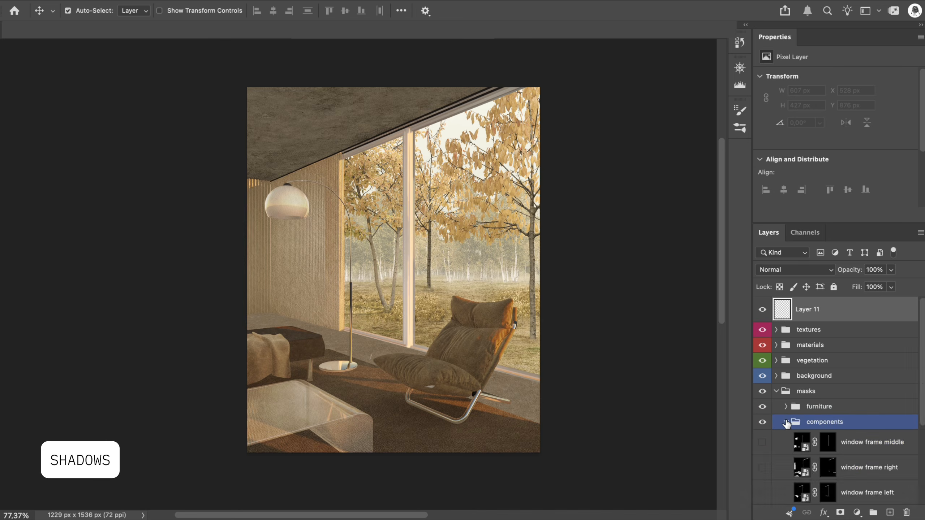
Select the right curtain from its furniture mask and fill it with black on the empty layer
{"action": "scroll", "coordinate": [794, 415], "scroll_direction": "down", "scroll_amount": 5}
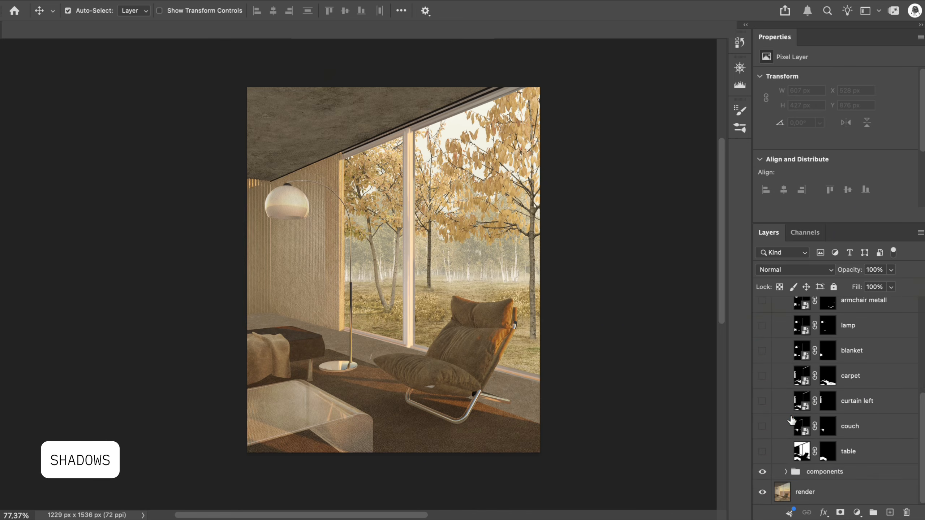
{"action": "scroll", "coordinate": [798, 411], "scroll_direction": "up", "scroll_amount": 2}
{"action": "left_click", "coordinate": [827, 313], "text": "super"}
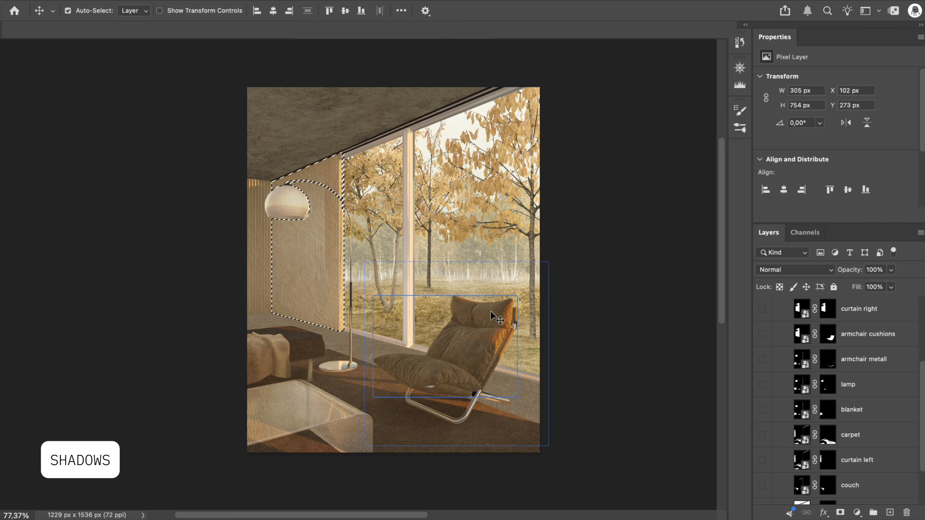
{"action": "key", "text": "g"}
{"action": "left_click", "coordinate": [321, 265]}
{"action": "key", "text": "super+d"}
Set the right curtain's black fill to Soft Light at 25% opacity
{"action": "left_click", "coordinate": [787, 270]}
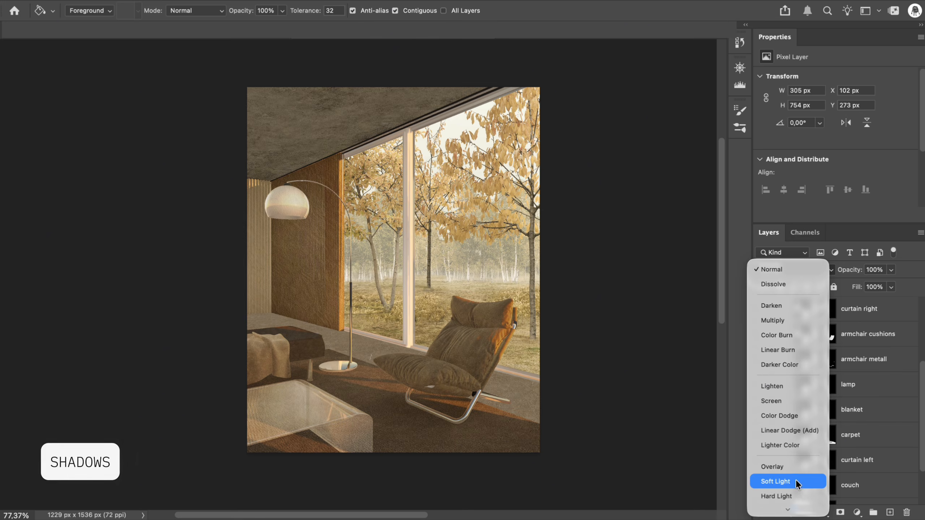
{"action": "left_click", "coordinate": [780, 481]}
{"action": "type", "text": "15"}
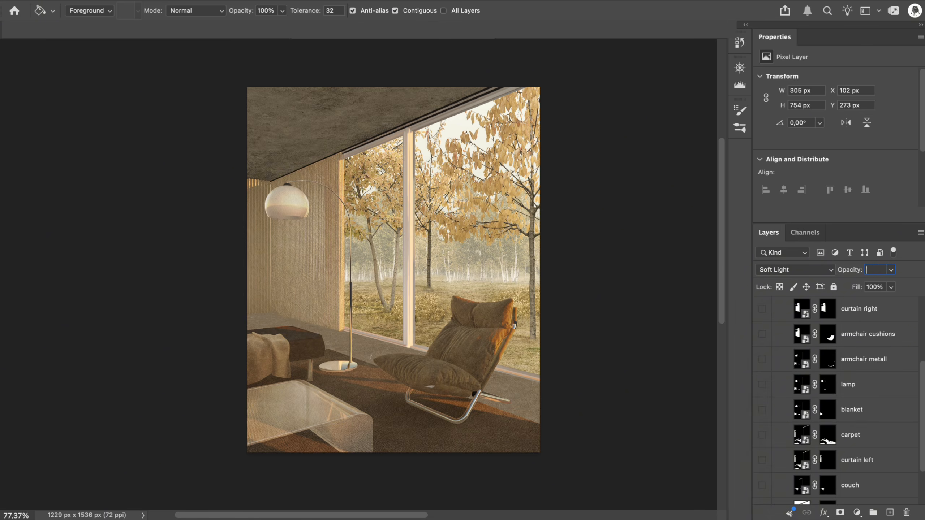
{"action": "type", "text": "25"}
{"action": "key", "text": "BackSpace"}
{"action": "key", "text": "BackSpace"}
{"action": "type", "text": "30"}
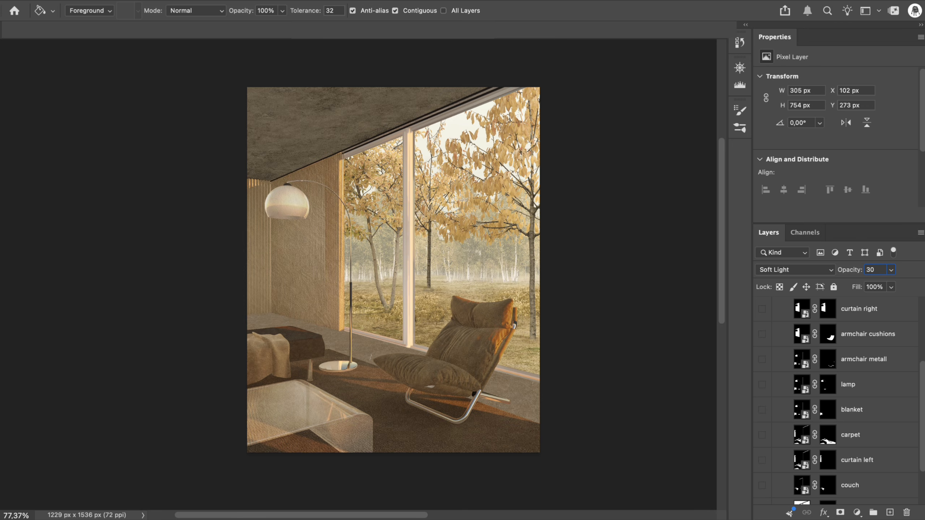
{"action": "key", "text": "BackSpace"}
{"action": "key", "text": "BackSpace"}
{"action": "type", "text": "25"}
Put the fill layer in a group named "adjustments", label the group seafoam, and name the layer "curtain right"
{"action": "scroll", "coordinate": [849, 360], "scroll_direction": "up", "scroll_amount": 5}
{"action": "left_click", "coordinate": [785, 407]}
{"action": "key", "text": "super+g"}
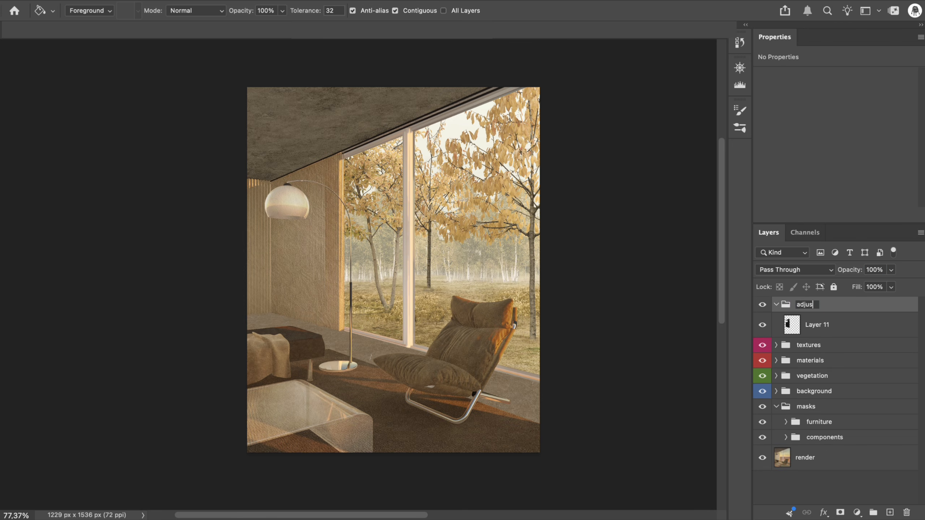
{"action": "right_click", "coordinate": [816, 305]}
{"action": "left_click", "coordinate": [838, 444]}
{"action": "double_click", "coordinate": [816, 324]}
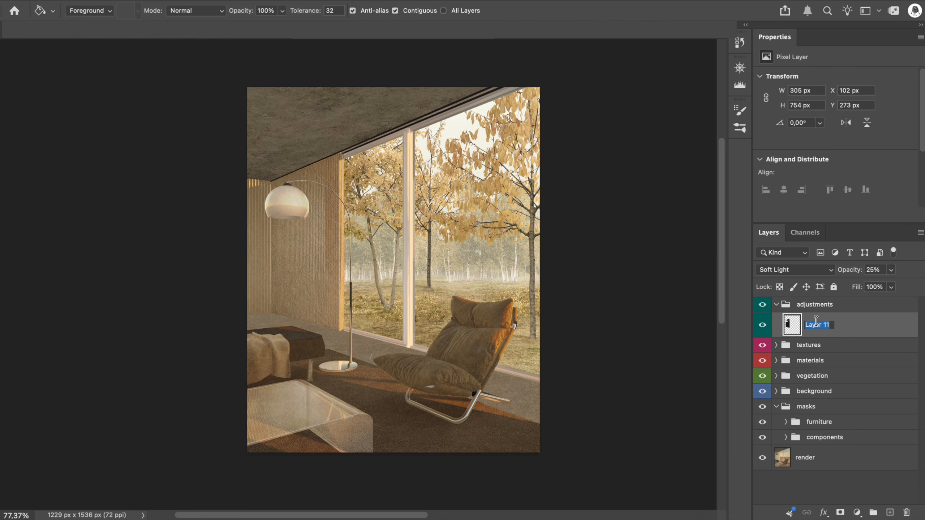
{"action": "left_click", "coordinate": [765, 324]}
Select the left curtain from its furniture mask and fill it with white on a new layer in the adjustments group
{"action": "left_click", "coordinate": [824, 305]}
{"action": "left_click", "coordinate": [890, 512]}
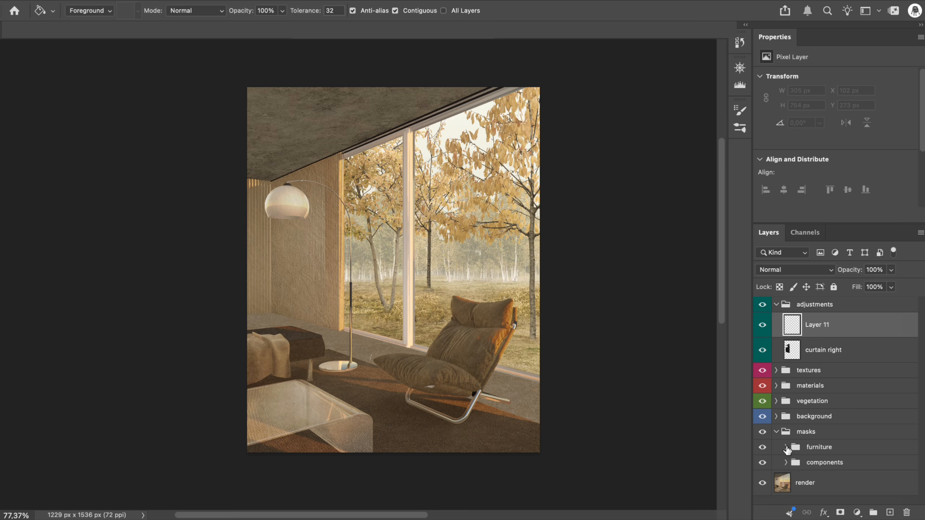
{"action": "left_click", "coordinate": [786, 448]}
{"action": "scroll", "coordinate": [787, 450], "scroll_direction": "down", "scroll_amount": 5}
{"action": "left_click", "coordinate": [828, 486], "text": "super"}
{"action": "left_click", "coordinate": [255, 304]}
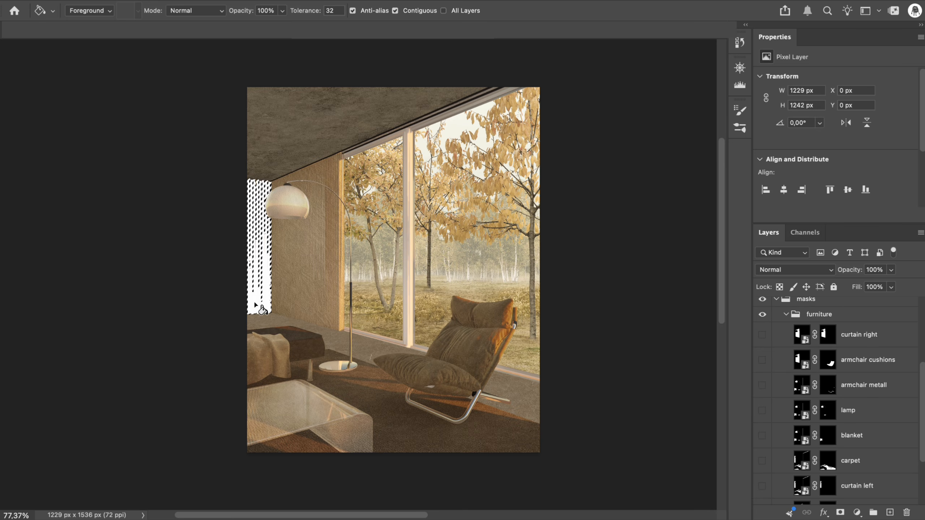
{"action": "key", "text": "super+d"}
Set the left curtain's white fill to Soft Light at 20% opacity and name the layer after that curtain
{"action": "scroll", "coordinate": [838, 365], "scroll_direction": "up", "scroll_amount": 5}
{"action": "left_click", "coordinate": [813, 271]}
{"action": "left_click", "coordinate": [772, 481]}
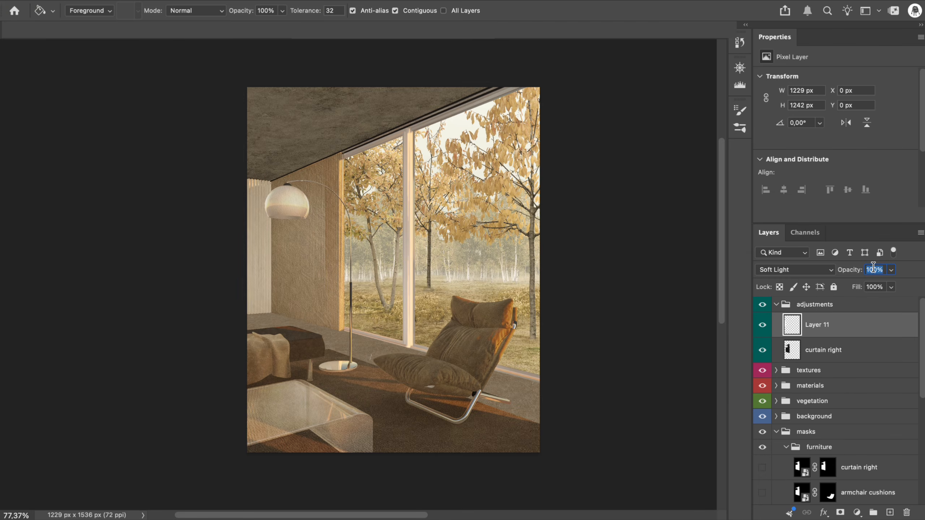
{"action": "key", "text": "BackSpace"}
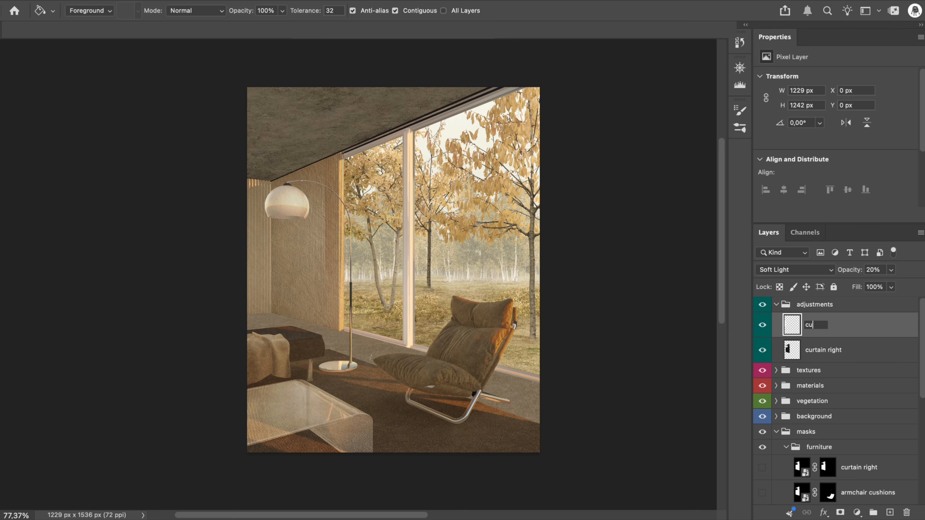
{"action": "left_click", "coordinate": [777, 305]}
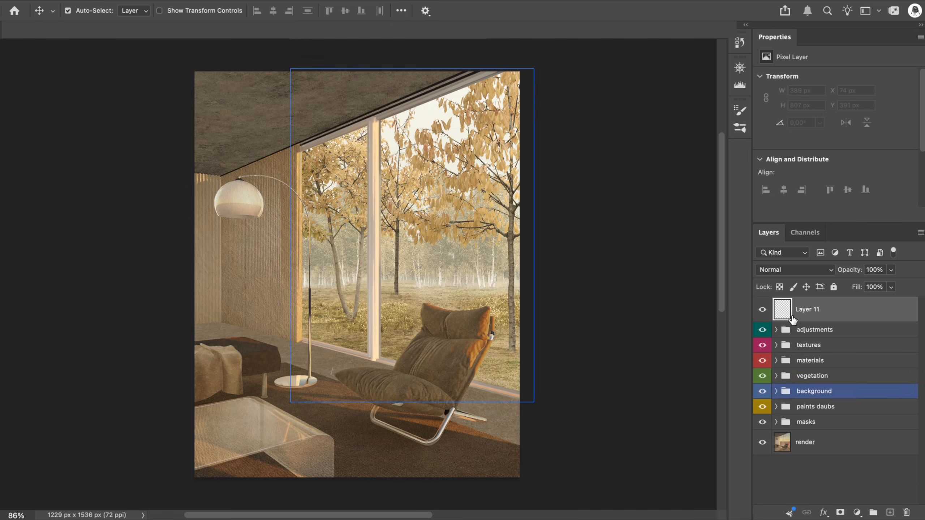
Outline the lower strip of the right window's top frame with the Polygonal Lasso and fill it black on the new layer
{"action": "key", "text": "l"}
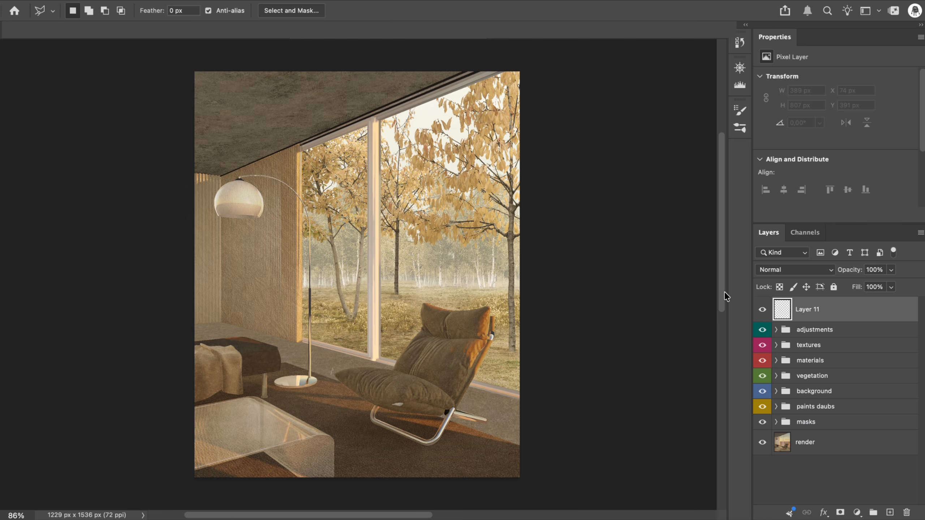
{"action": "scroll", "coordinate": [481, 173], "scroll_direction": "up", "scroll_amount": 10}
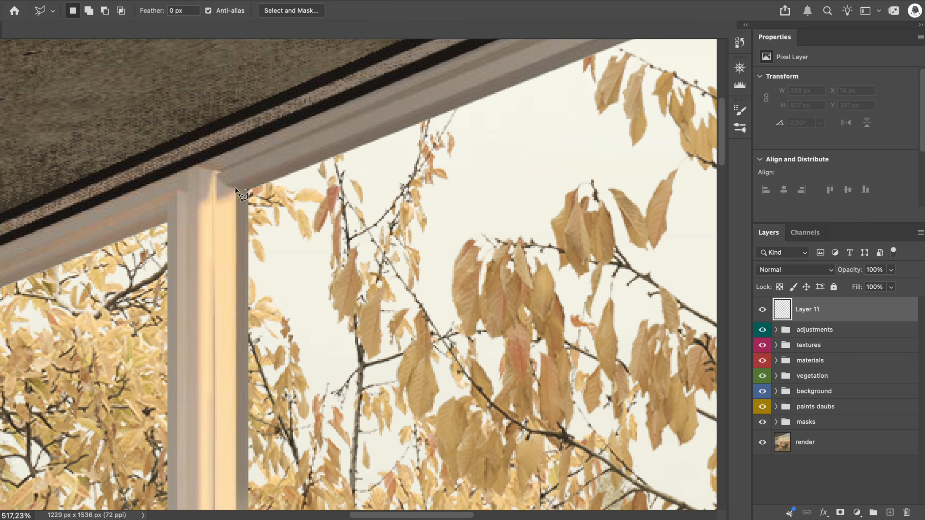
{"action": "left_click", "coordinate": [226, 187]}
{"action": "scroll", "coordinate": [226, 187], "scroll_direction": "right", "scroll_amount": 15}
{"action": "scroll", "coordinate": [226, 187], "scroll_direction": "up", "scroll_amount": 8}
{"action": "left_click", "coordinate": [416, 192]}
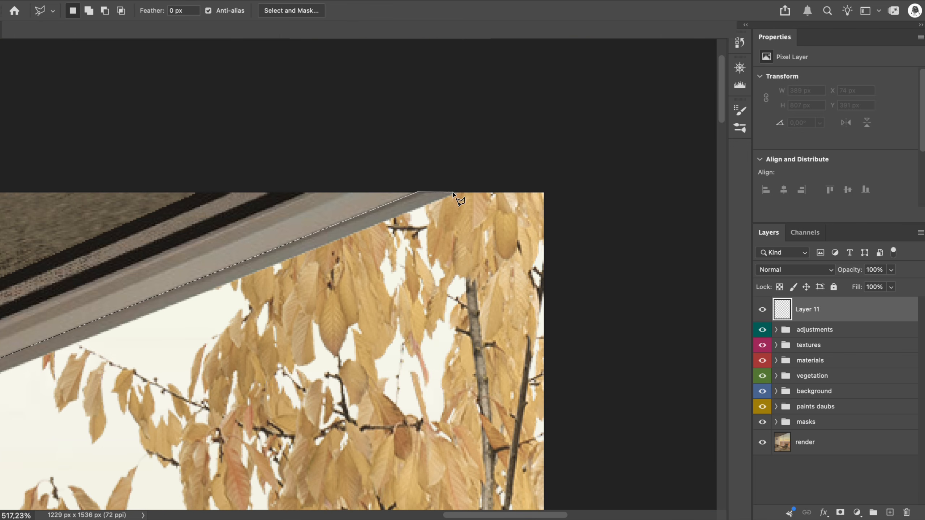
{"action": "left_click", "coordinate": [456, 193]}
{"action": "key", "text": "g"}
{"action": "left_click", "coordinate": [420, 202]}
{"action": "key", "text": "super+d"}
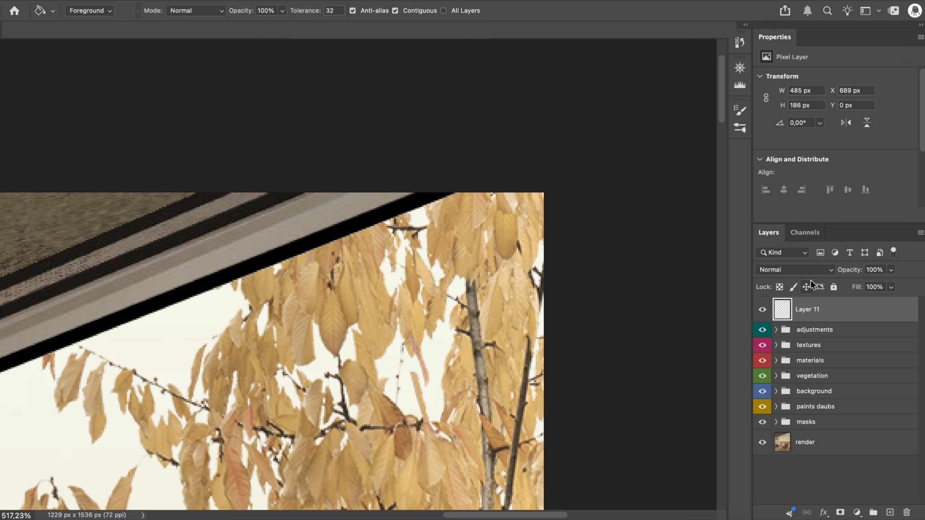
Set the top frame's black fill to Soft Light at 50% opacity
{"action": "left_click", "coordinate": [800, 271]}
{"action": "left_click", "coordinate": [789, 484]}
{"action": "left_click", "coordinate": [870, 269]}
{"action": "type", "text": "50"}
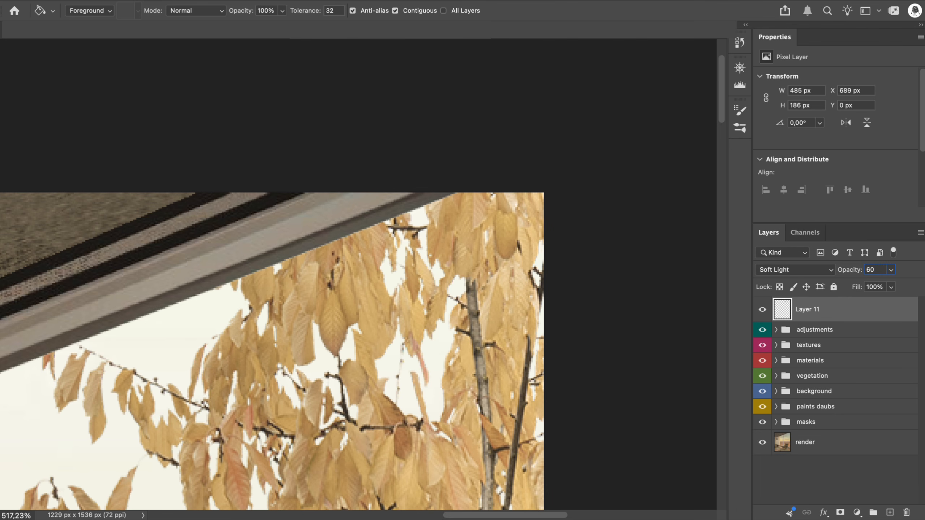
{"action": "key", "text": "Return"}
On a new layer, outline the window-side face of the vertical mullion over its full height and fill it black
{"action": "left_click", "coordinate": [890, 513]}
{"action": "scroll", "coordinate": [351, 212], "scroll_direction": "left", "scroll_amount": 10}
{"action": "scroll", "coordinate": [351, 212], "scroll_direction": "down", "scroll_amount": 4}
{"action": "key", "text": "l"}
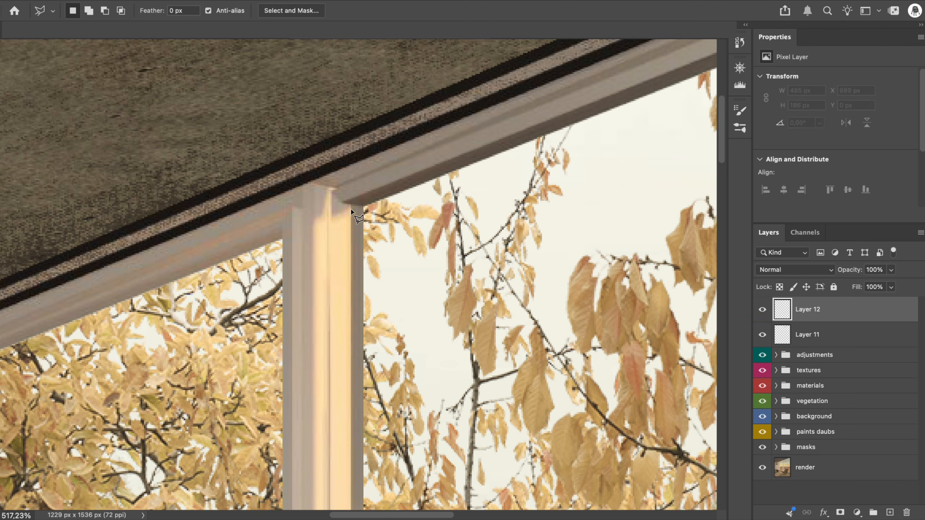
{"action": "left_click", "coordinate": [364, 208]}
{"action": "scroll", "coordinate": [364, 208], "scroll_direction": "down", "scroll_amount": 8}
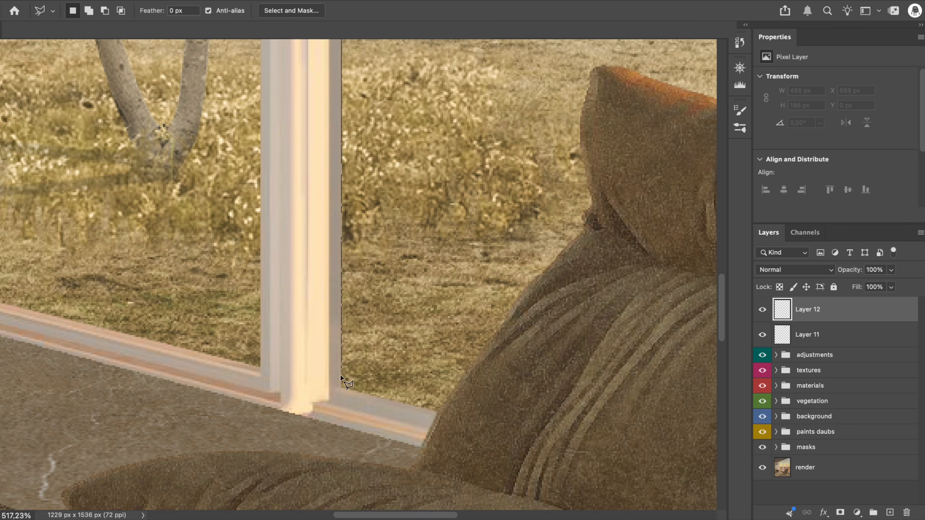
{"action": "scroll", "coordinate": [335, 394], "scroll_direction": "up", "scroll_amount": 10}
{"action": "scroll", "coordinate": [335, 264], "scroll_direction": "down", "scroll_amount": 14}
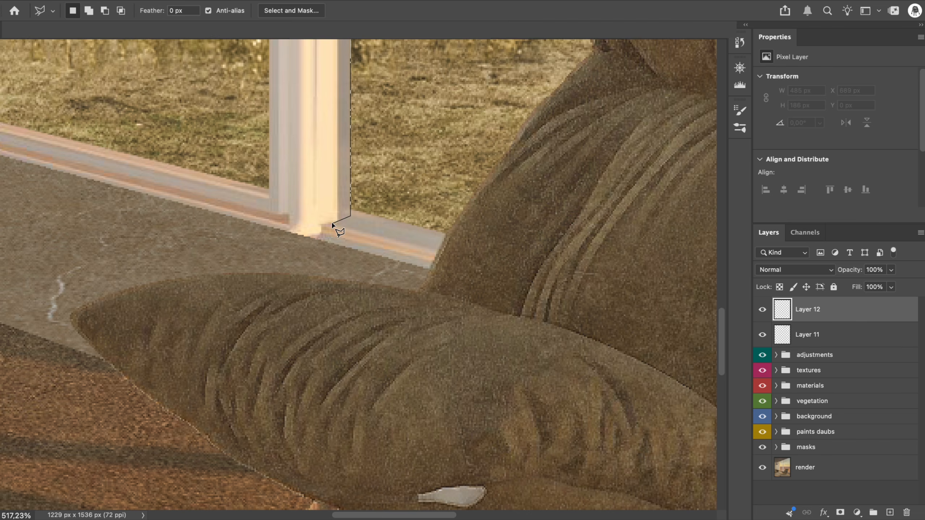
{"action": "left_click", "coordinate": [332, 223]}
{"action": "scroll", "coordinate": [339, 225], "scroll_direction": "up", "scroll_amount": 14}
{"action": "double_click", "coordinate": [351, 267]}
{"action": "key", "text": "g"}
{"action": "left_click", "coordinate": [363, 310]}
{"action": "key", "text": "super+d"}
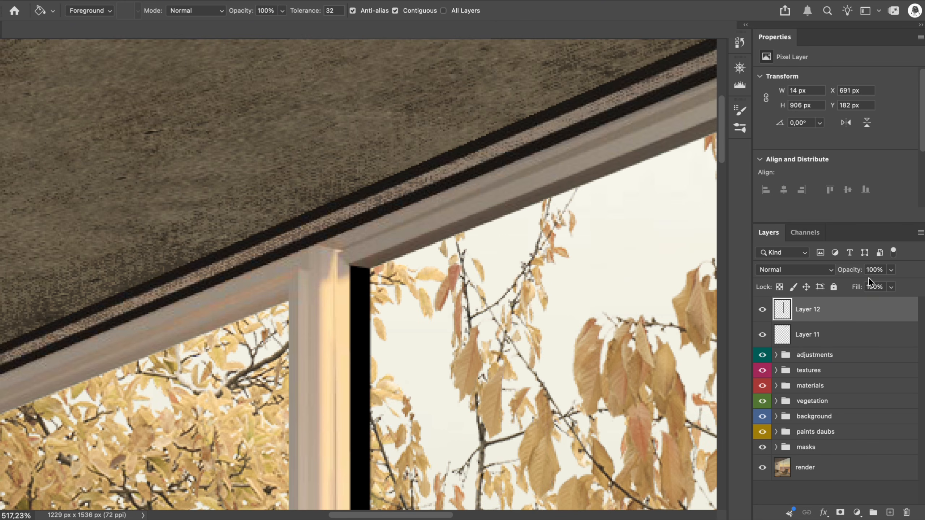
Set the mullion's black fill to Soft Light at 30% opacity
{"action": "type", "text": "20"}
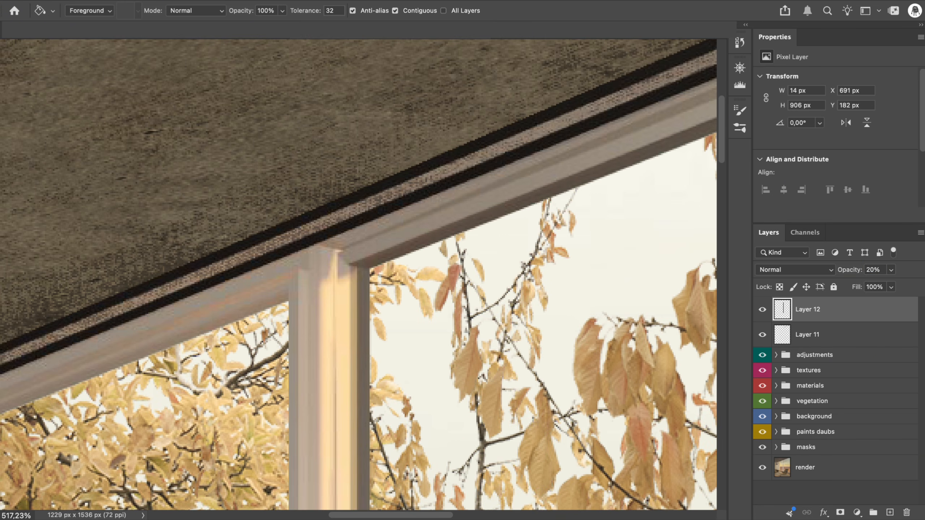
{"action": "left_click", "coordinate": [798, 269]}
{"action": "left_click", "coordinate": [795, 300]}
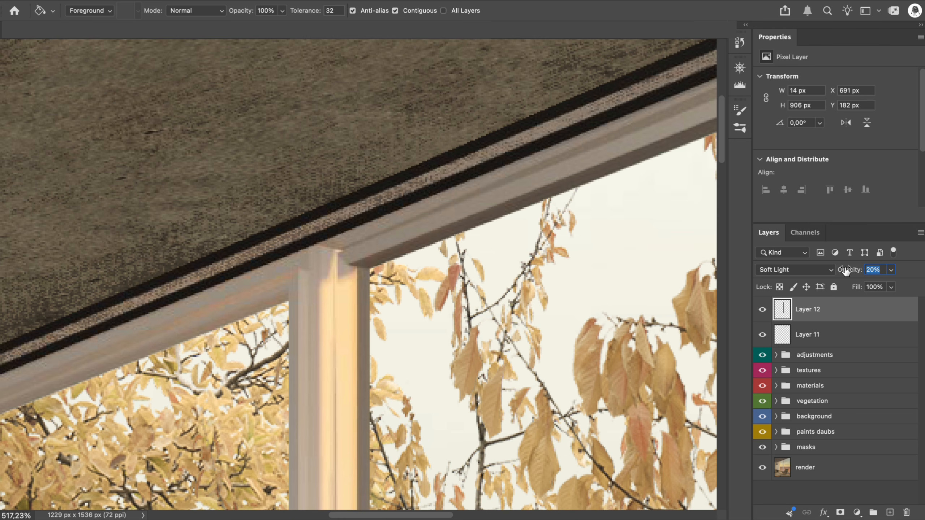
{"action": "type", "text": "30"}
{"action": "key", "text": "Return"}
Name the top frame's fill layer "top" and the mullion's fill layer "left"
{"action": "double_click", "coordinate": [805, 334]}
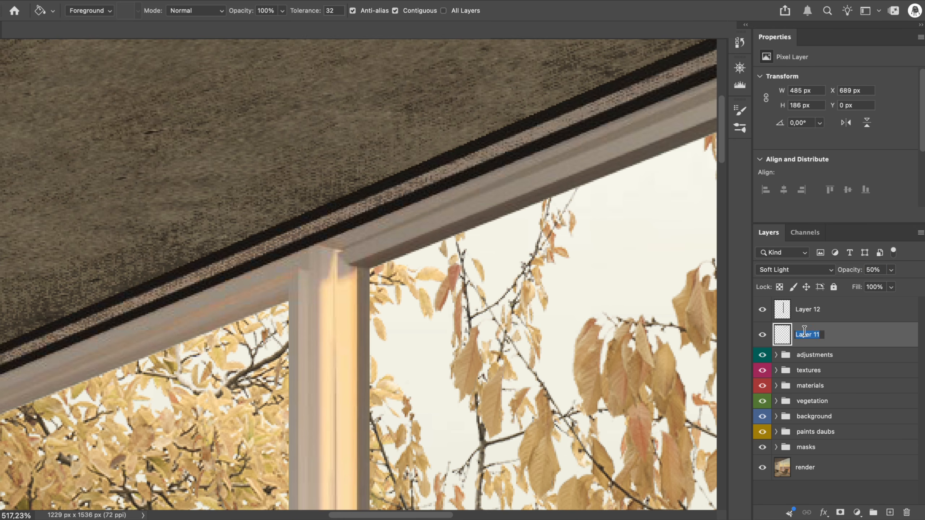
{"action": "double_click", "coordinate": [812, 310]}
{"action": "type", "text": "left"}
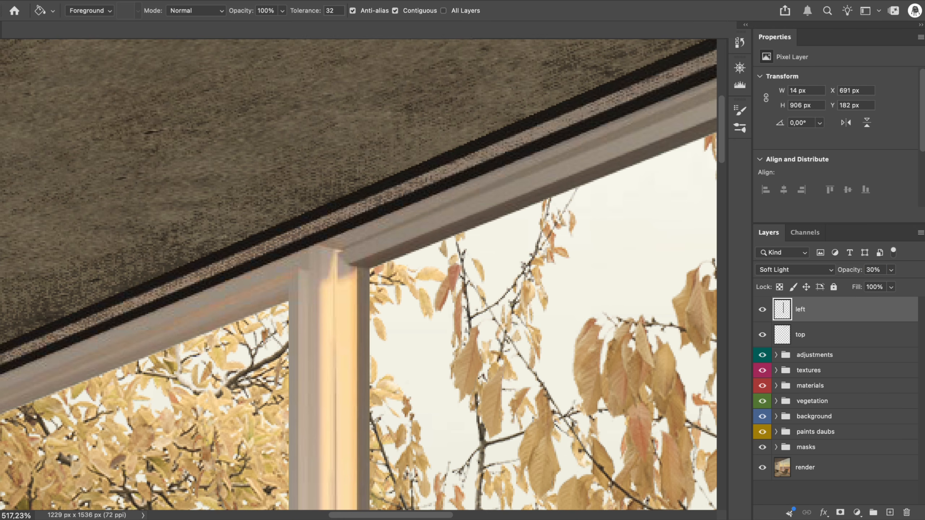
On a new layer, outline the upper strip of the right window's bottom frame up to the image edge and fill it black
{"action": "scroll", "coordinate": [419, 190], "scroll_direction": "down", "scroll_amount": 15}
{"action": "key", "text": "super+shift+alt+n"}
{"action": "key", "text": "l"}
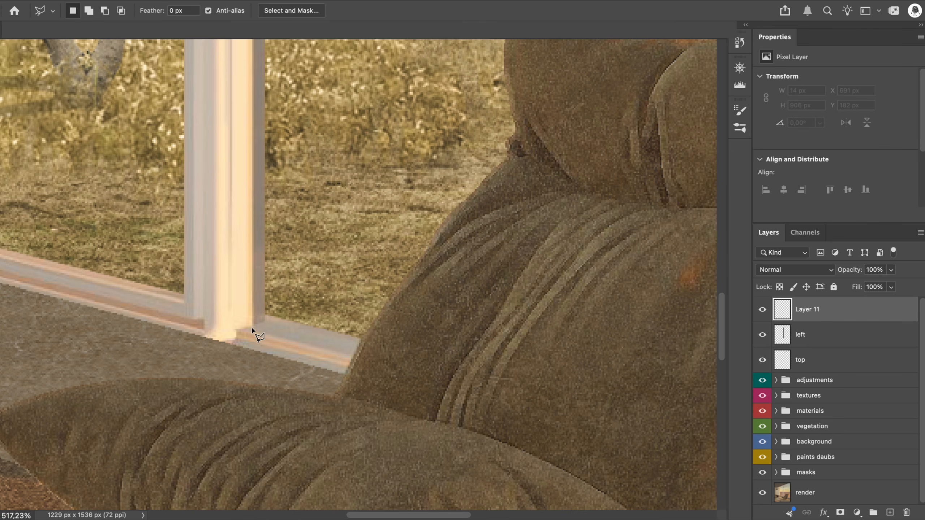
{"action": "scroll", "coordinate": [334, 349], "scroll_direction": "right", "scroll_amount": 20}
{"action": "left_click", "coordinate": [450, 412]}
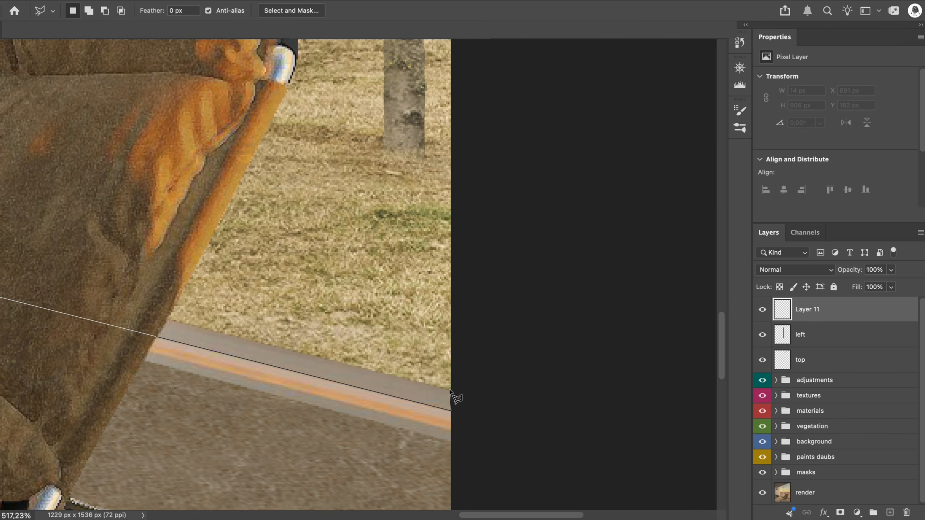
{"action": "left_click", "coordinate": [449, 390]}
{"action": "scroll", "coordinate": [449, 391], "scroll_direction": "left", "scroll_amount": 20}
{"action": "scroll", "coordinate": [462, 436], "scroll_direction": "down", "scroll_amount": 3}
{"action": "left_click", "coordinate": [448, 427]}
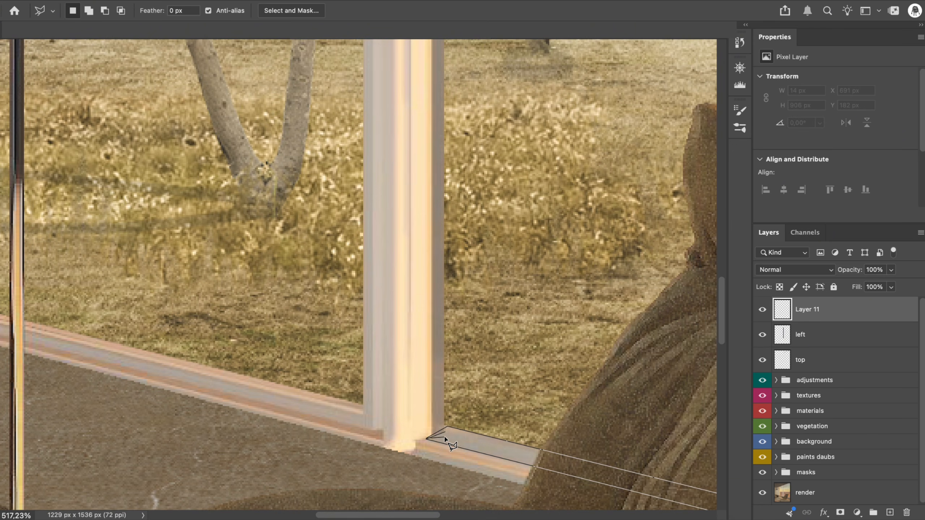
{"action": "double_click", "coordinate": [445, 439]}
{"action": "key", "text": "g"}
{"action": "left_click", "coordinate": [450, 444]}
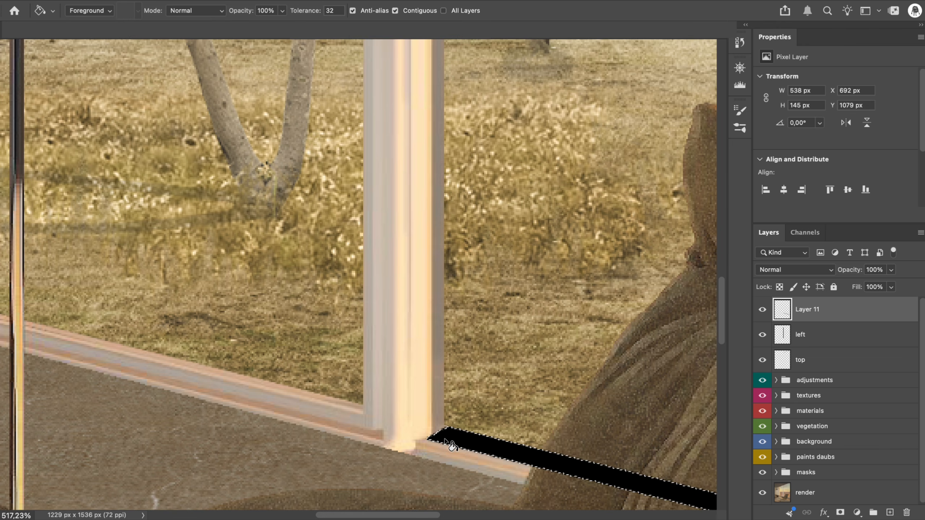
Set the bottom frame's black fill to Soft Light at 20% opacity and name the layer "bottom"
{"action": "left_click", "coordinate": [783, 269]}
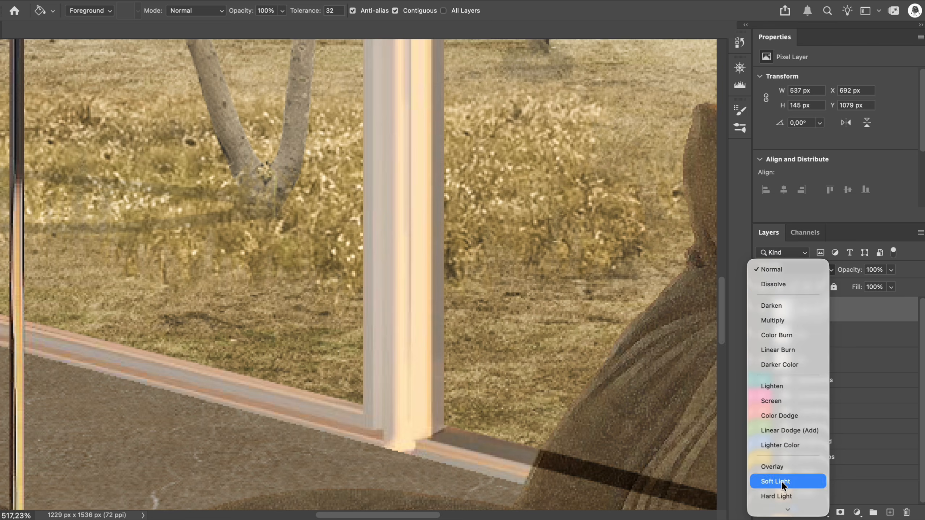
{"action": "left_click", "coordinate": [782, 482]}
{"action": "left_click", "coordinate": [875, 270]}
{"action": "type", "text": "1"}
{"action": "type", "text": "20"}
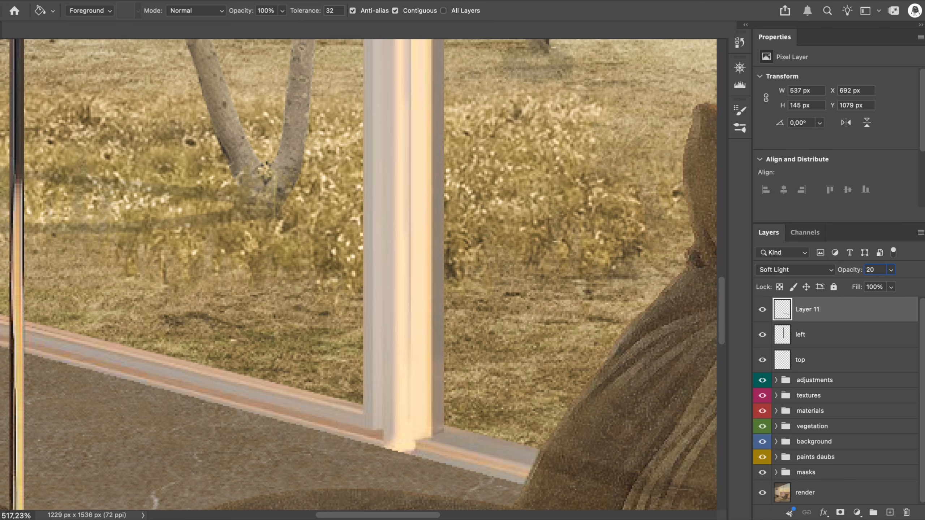
{"action": "key", "text": "Return"}
{"action": "key", "text": "super+0"}
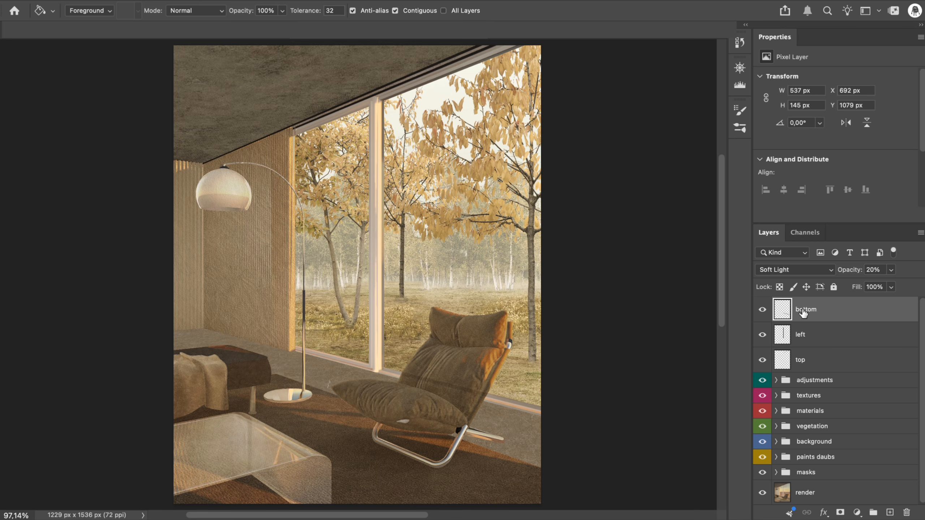
Organize the window frame shadows into "left" and "right" groups inside a "windows" group within "shadows"
{"action": "left_click", "coordinate": [776, 473]}
{"action": "scroll", "coordinate": [788, 463], "scroll_direction": "down", "scroll_amount": 4}
{"action": "left_click", "coordinate": [829, 423], "text": "shift"}
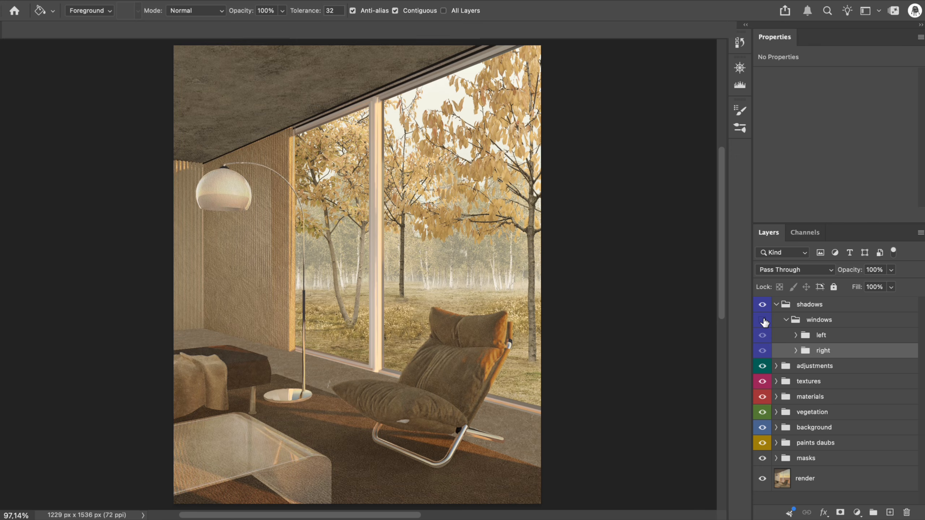
{"action": "left_click", "coordinate": [762, 320]}
On a new layer in the shadows group, paint black along the undersides of the armchair's metal legs with a size 19 brush
{"action": "left_click", "coordinate": [791, 320]}
{"action": "left_click", "coordinate": [890, 512]}
{"action": "key", "text": "b"}
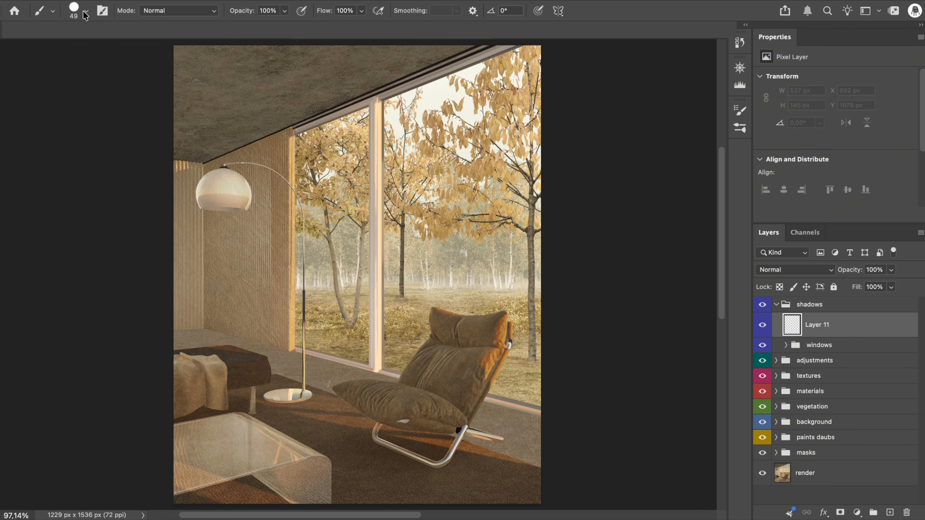
{"action": "scroll", "coordinate": [404, 420], "scroll_direction": "up", "scroll_amount": 10}
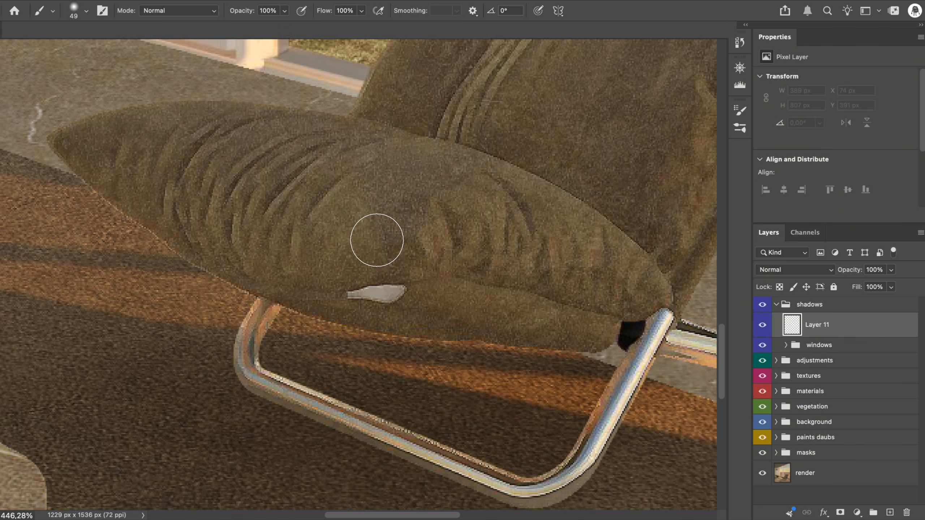
{"action": "scroll", "coordinate": [376, 240], "scroll_direction": "down", "scroll_amount": 2}
{"action": "left_click_drag", "start_coordinate": [477, 339], "coordinate": [444, 352]}
{"action": "scroll", "coordinate": [318, 322], "scroll_direction": "down", "scroll_amount": 1}
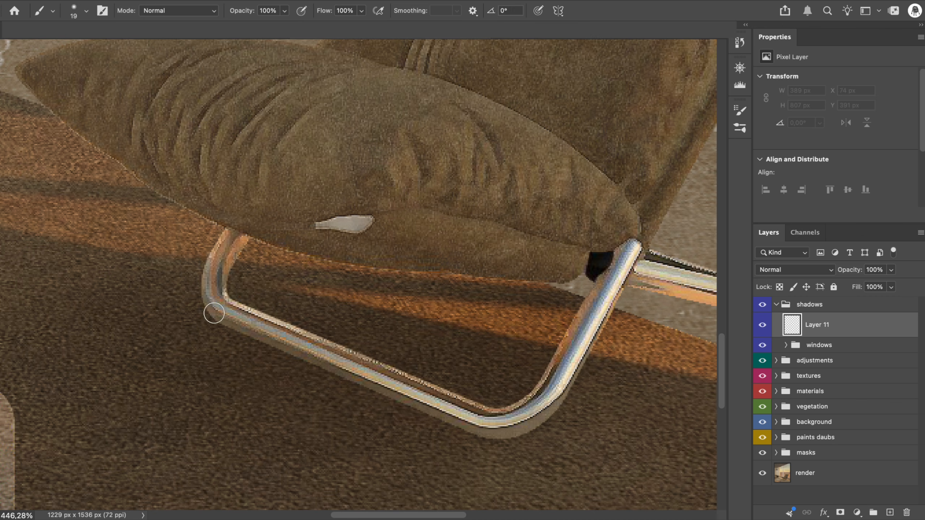
{"action": "mouse_move", "coordinate": [214, 313]}
{"action": "left_mouse_down"}
{"action": "mouse_move", "coordinate": [261, 342]}
{"action": "mouse_move", "coordinate": [468, 424]}
{"action": "mouse_move", "coordinate": [528, 418]}
{"action": "mouse_move", "coordinate": [581, 351]}
{"action": "mouse_move", "coordinate": [340, 325]}
{"action": "mouse_move", "coordinate": [365, 318]}
{"action": "mouse_move", "coordinate": [373, 329]}
{"action": "mouse_move", "coordinate": [515, 347]}
{"action": "left_mouse_up"}
{"action": "scroll", "coordinate": [542, 341], "scroll_direction": "right", "scroll_amount": 10}
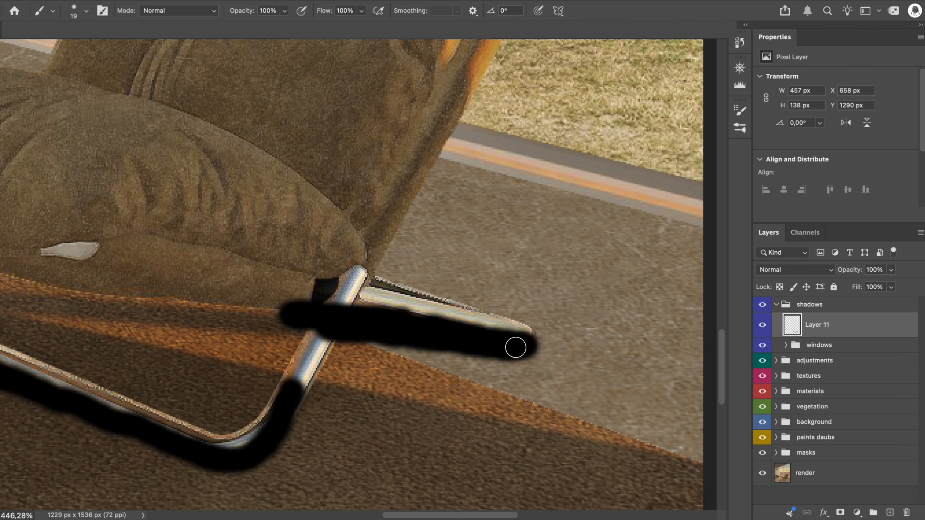
Set the painted leg shadow to Soft Light and soften its edges with a slight blur
{"action": "left_click", "coordinate": [787, 273]}
{"action": "left_click", "coordinate": [787, 482]}
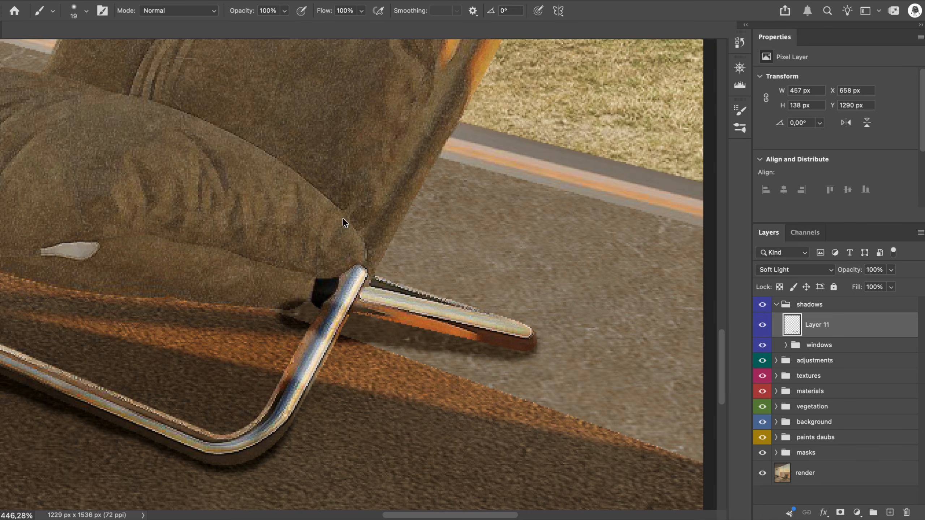
{"action": "key", "text": "space"}
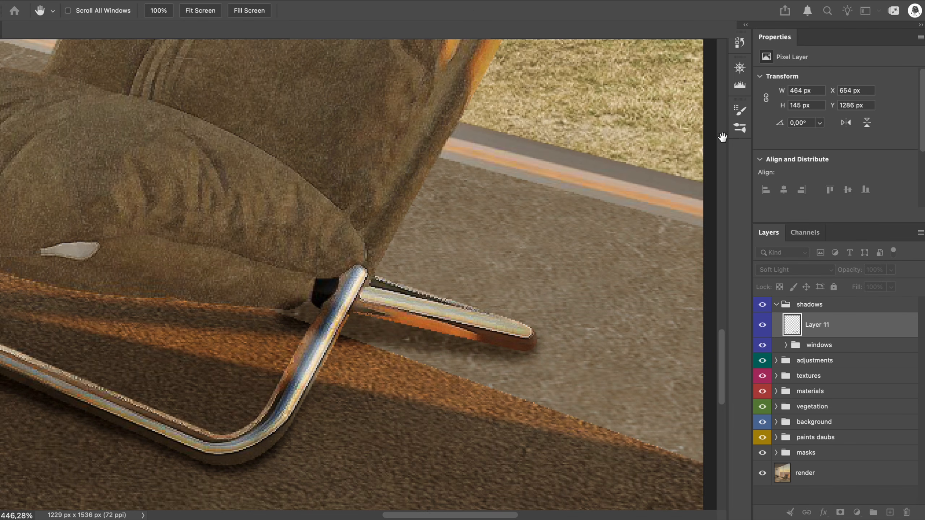
Use the armchair metal and armchair cushions masks to erase the leg shadow where it overlaps the chair, and check the layer's effect
{"action": "left_click", "coordinate": [776, 453]}
{"action": "left_click", "coordinate": [786, 469]}
{"action": "scroll", "coordinate": [822, 408], "scroll_direction": "down", "scroll_amount": 10}
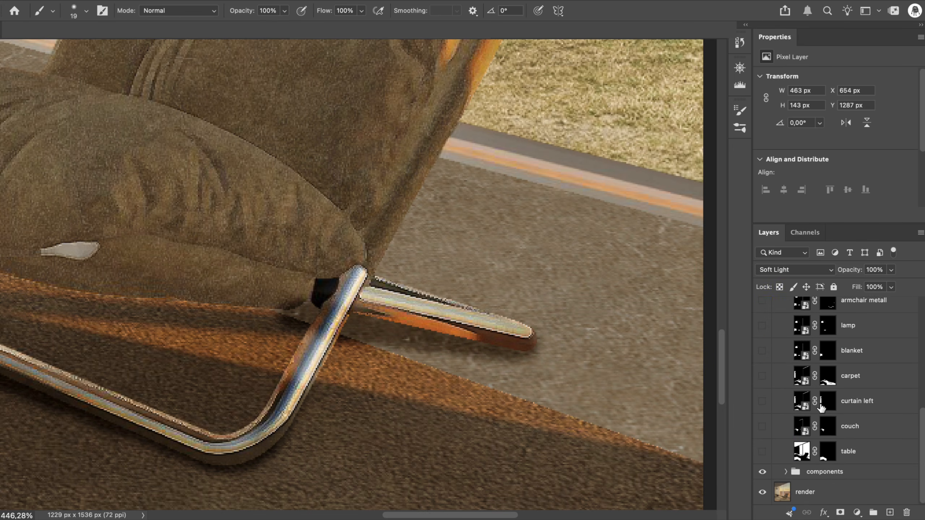
{"action": "scroll", "coordinate": [822, 405], "scroll_direction": "up", "scroll_amount": 1}
{"action": "left_click", "coordinate": [829, 320], "text": "ctrl"}
{"action": "scroll", "coordinate": [829, 321], "scroll_direction": "up", "scroll_amount": 1}
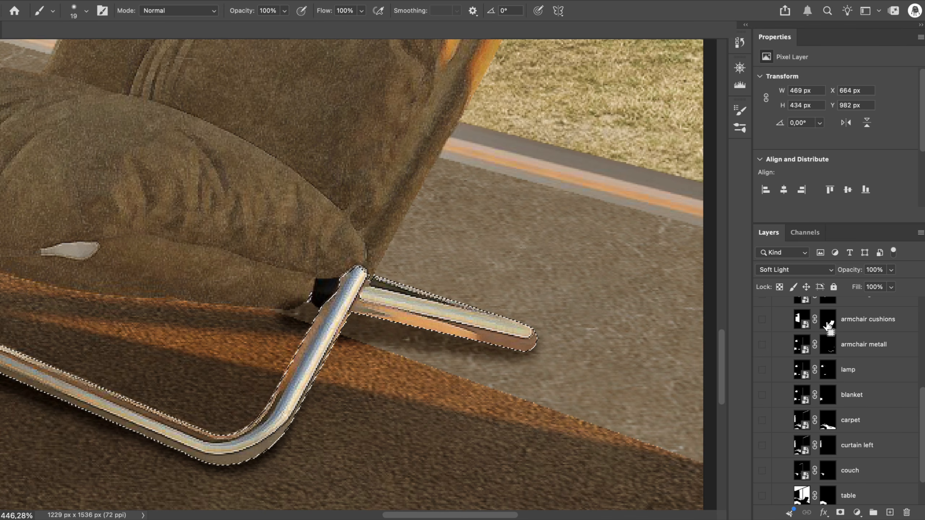
{"action": "left_click", "coordinate": [829, 326], "text": "ctrl"}
{"action": "key", "text": "ctrl+d"}
{"action": "scroll", "coordinate": [834, 346], "scroll_direction": "up", "scroll_amount": 10}
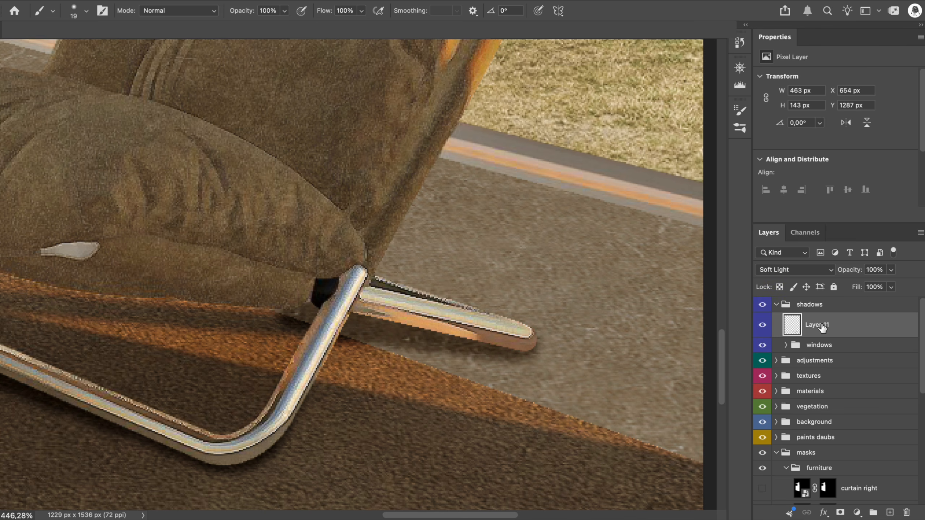
{"action": "left_click", "coordinate": [762, 324]}
{"action": "left_click", "coordinate": [763, 324]}
Outline the carpet area along its edge behind the front leg with the Polygonal Lasso and delete the stray shadow inside it
{"action": "key", "text": "l"}
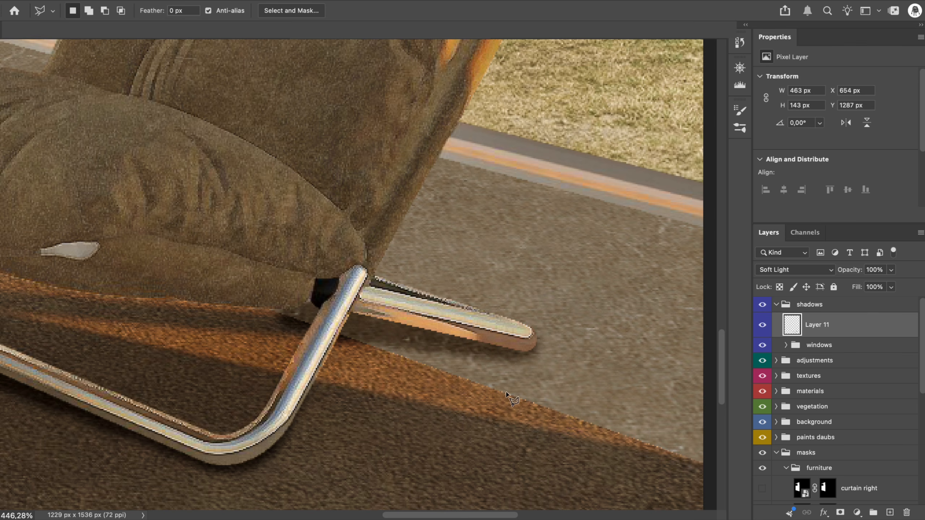
{"action": "left_click", "coordinate": [506, 394]}
{"action": "left_click", "coordinate": [179, 276]}
{"action": "left_click", "coordinate": [164, 383]}
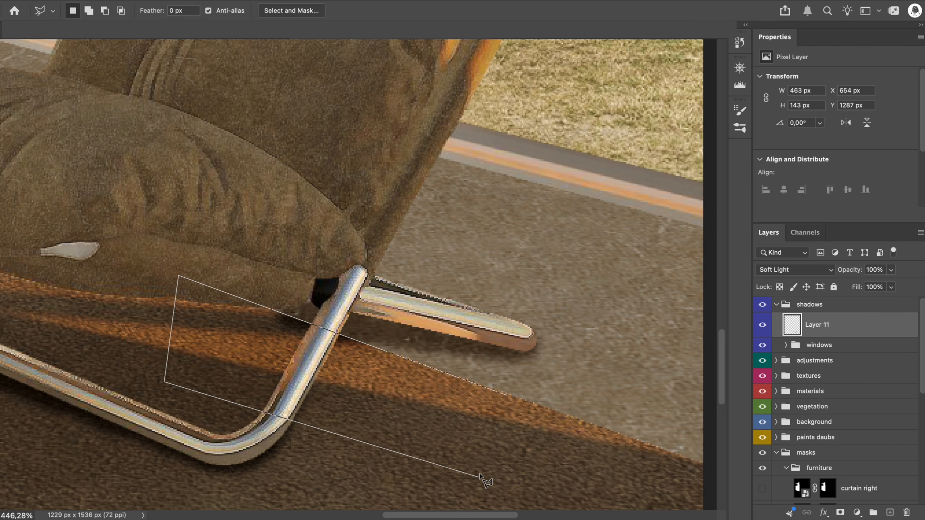
{"action": "key", "text": "BackSpace"}
{"action": "left_click", "coordinate": [232, 354]}
{"action": "double_click", "coordinate": [547, 452]}
{"action": "key", "text": "BackSpace"}
{"action": "key", "text": "ctrl+d"}
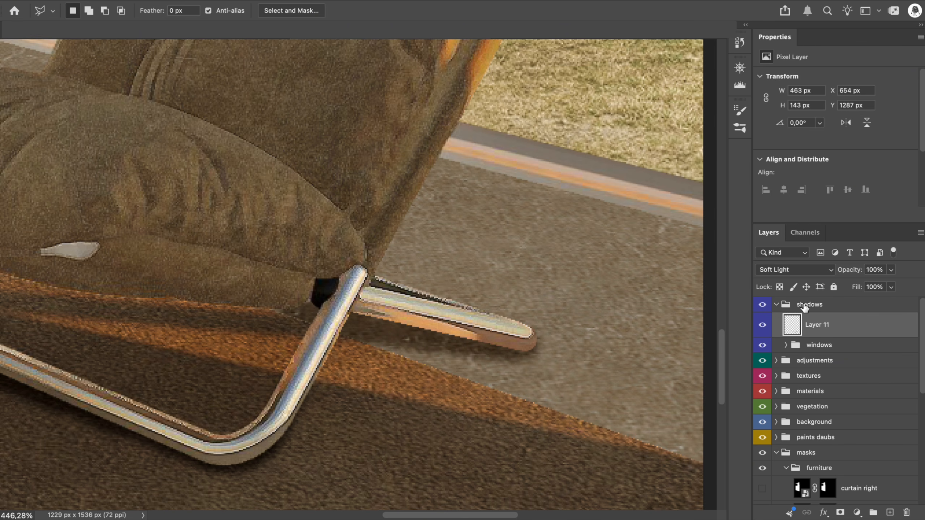
Reduce the armchair leg shadow's opacity to 30% and compare the image with the shadow hidden and shown
{"action": "type", "text": "80"}
{"action": "key", "text": "Return"}
{"action": "key", "text": "ctrl+0"}
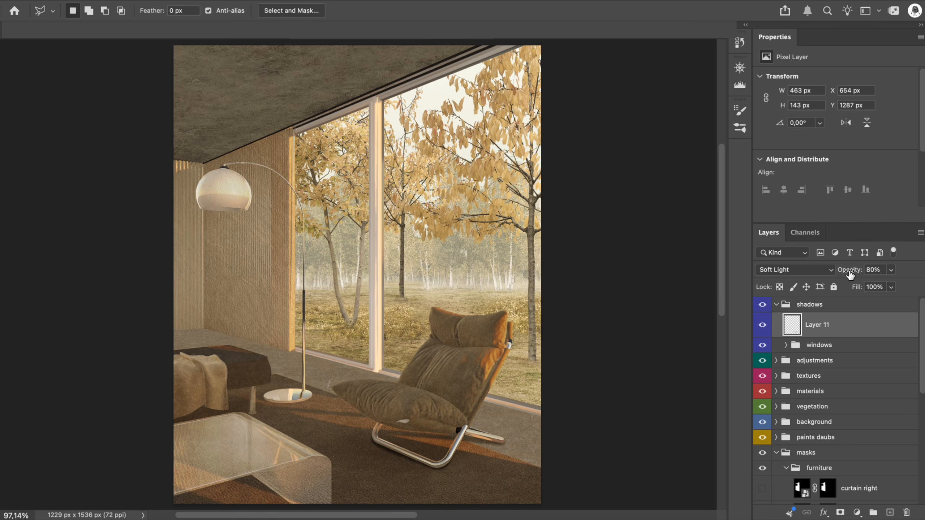
{"action": "left_click_drag", "start_coordinate": [833, 274], "coordinate": [824, 274]}
{"action": "left_click", "coordinate": [763, 324]}
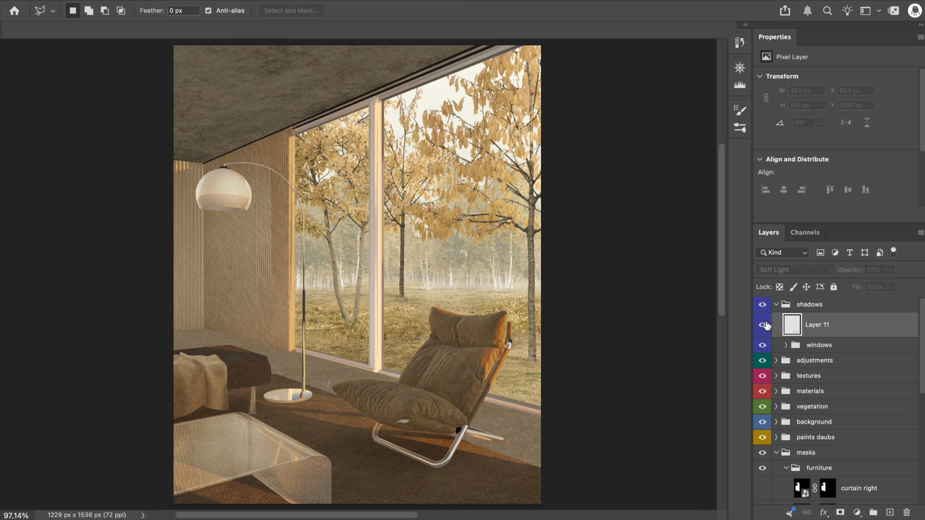
{"action": "left_click", "coordinate": [764, 326]}
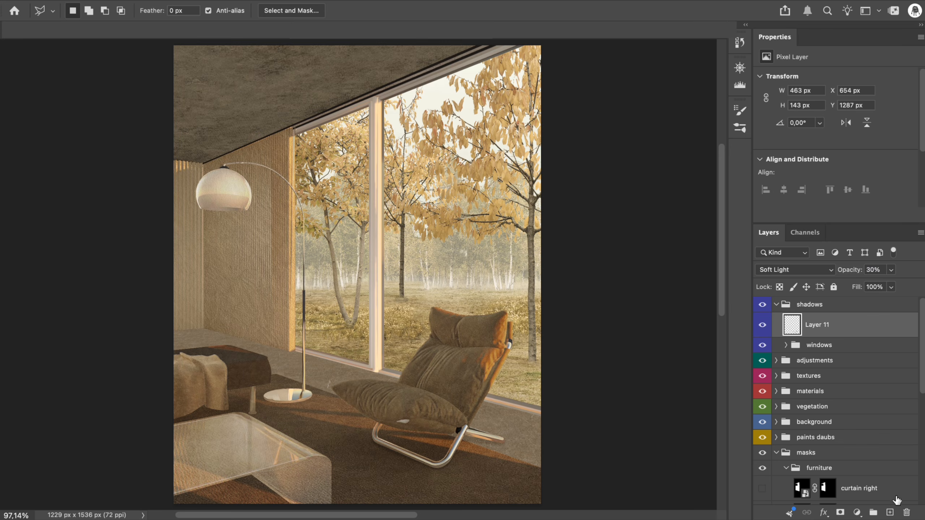
Add a new layer in the shadows group and paint a black shadow along the front edge of the lamp's round base
{"action": "left_click", "coordinate": [890, 513]}
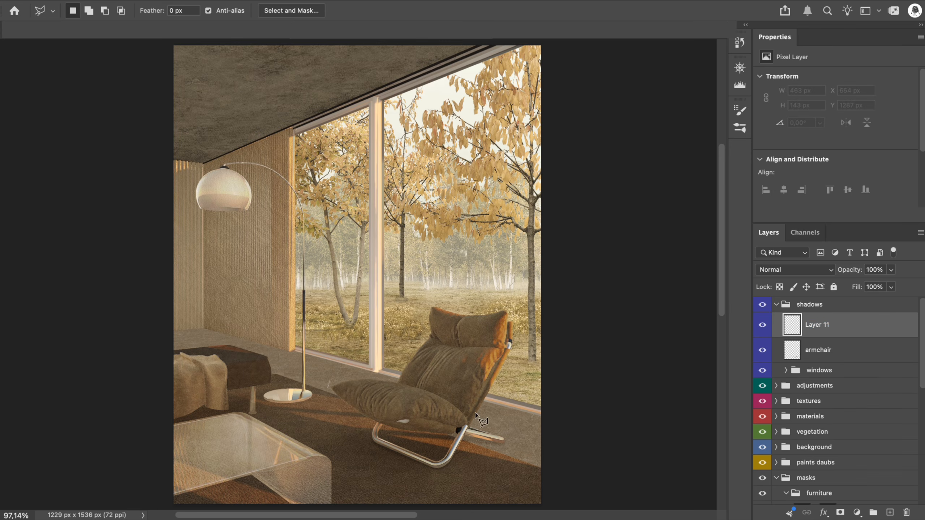
{"action": "key", "text": "b"}
{"action": "scroll", "coordinate": [236, 313], "scroll_direction": "up", "scroll_amount": 6}
{"action": "scroll", "coordinate": [236, 313], "scroll_direction": "up", "scroll_amount": 3}
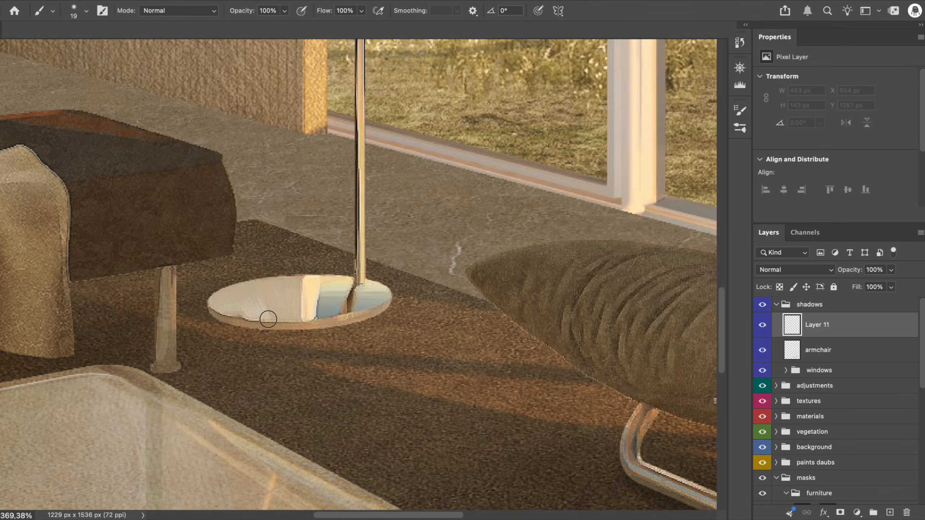
{"action": "mouse_move", "coordinate": [155, 324]}
{"action": "left_mouse_down"}
{"action": "mouse_move", "coordinate": [208, 346]}
{"action": "mouse_move", "coordinate": [299, 350]}
{"action": "mouse_move", "coordinate": [378, 337]}
{"action": "mouse_move", "coordinate": [399, 314]}
{"action": "mouse_move", "coordinate": [395, 328]}
{"action": "left_mouse_up"}
Use the lamp mask to erase the painted shadow where it overlaps the lamp base
{"action": "scroll", "coordinate": [814, 441], "scroll_direction": "down", "scroll_amount": 15}
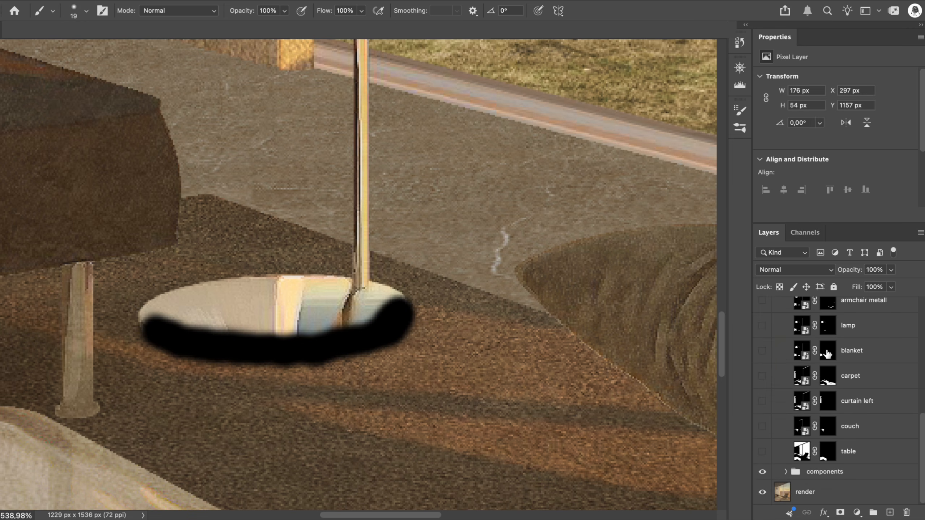
{"action": "left_click", "coordinate": [827, 328], "text": "super"}
{"action": "key", "text": "Delete"}
{"action": "key", "text": "super+d"}
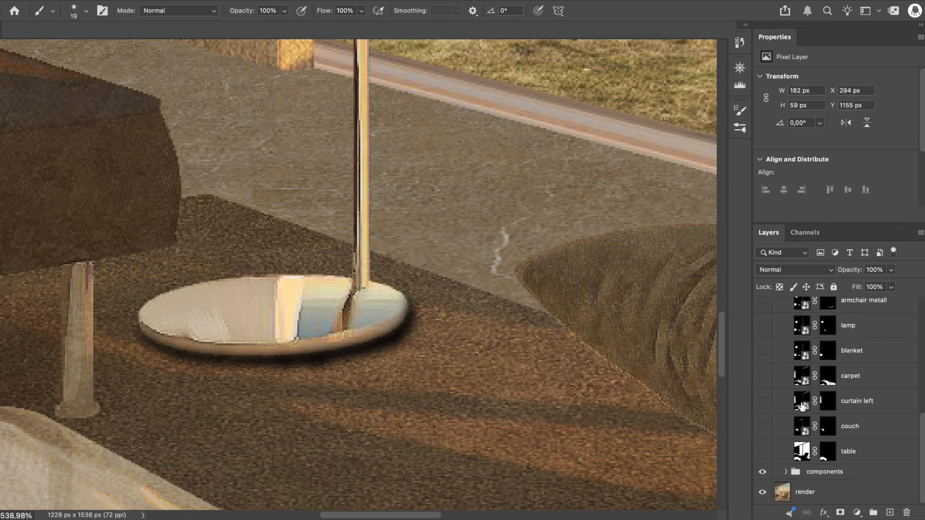
{"action": "left_click", "coordinate": [829, 328], "text": "super"}
{"action": "key", "text": "Delete"}
{"action": "key", "text": "super+d"}
Set the lamp shadow to Soft Light at 30% opacity and name its layer lamp
{"action": "type", "text": "30"}
{"action": "key", "text": "Return"}
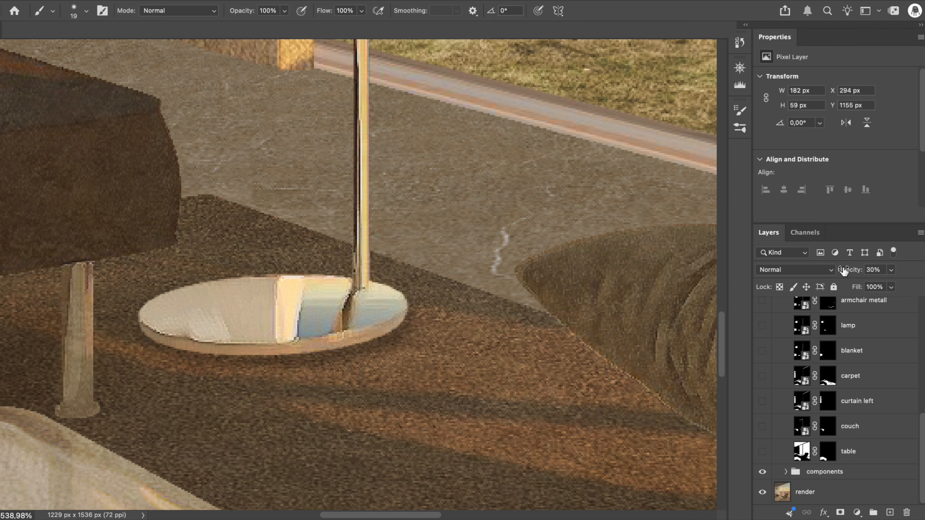
{"action": "left_click", "coordinate": [795, 269]}
{"action": "left_click", "coordinate": [786, 480]}
{"action": "double_click", "coordinate": [817, 323]}
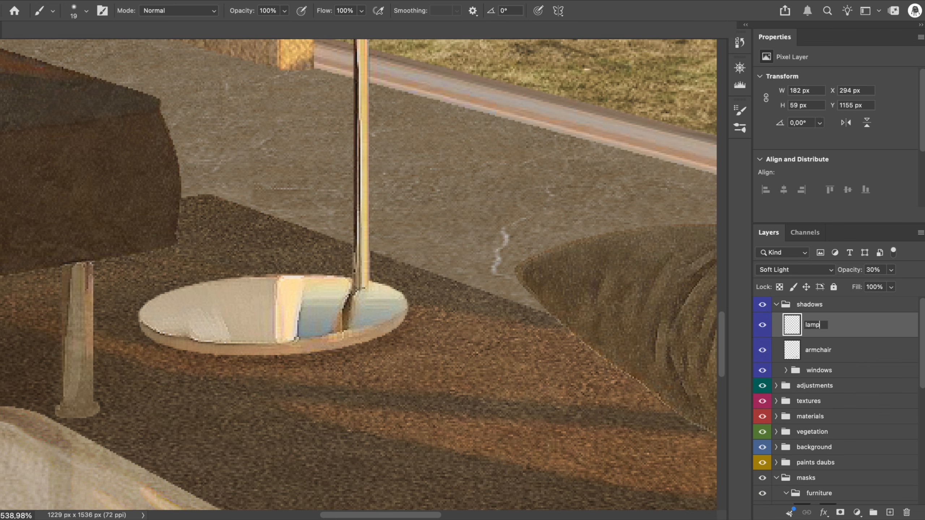
{"action": "key", "text": "Return"}
Group the lamp and armchair shadow layers, and compare the image with the shadows group hidden and shown
{"action": "left_click", "coordinate": [831, 351], "text": "shift"}
{"action": "key", "text": "super+g"}
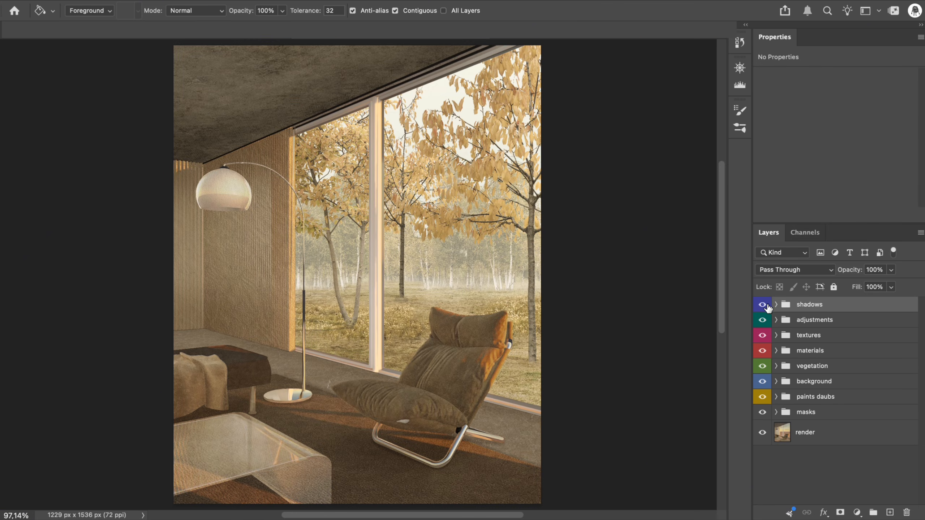
{"action": "left_click", "coordinate": [766, 306]}
{"action": "left_click", "coordinate": [767, 306]}
{"action": "left_click", "coordinate": [767, 306]}
{"action": "left_click", "coordinate": [767, 306]}
Stamp all visible layers into a new top layer without a colour label and name it image
{"action": "key", "text": "super+alt+shift+e"}
{"action": "right_click", "coordinate": [816, 312]}
{"action": "mouse_move", "coordinate": [794, 511]}
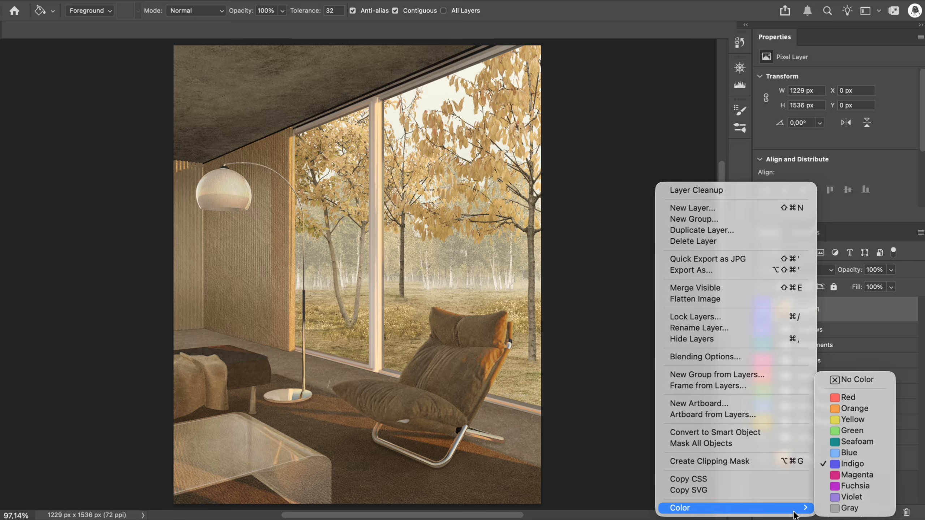
{"action": "left_click", "coordinate": [845, 383]}
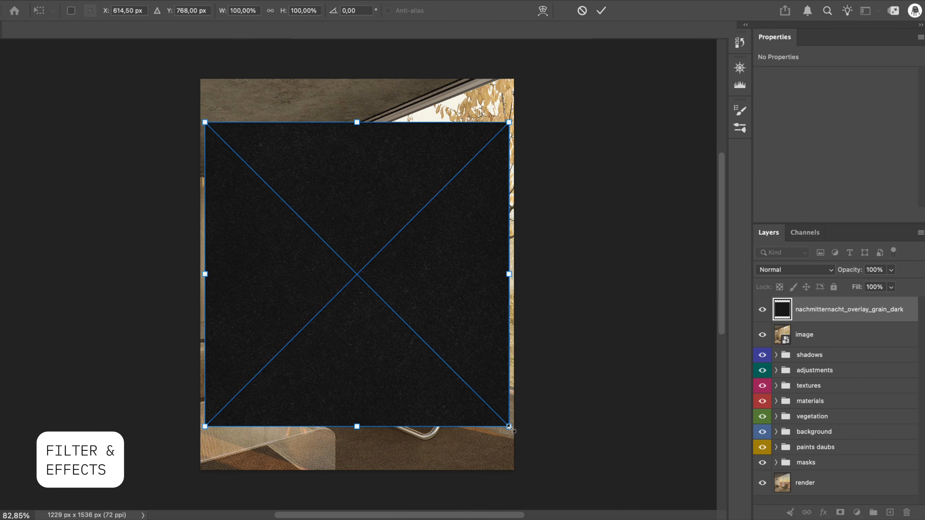
Scale the nachmitternacht_overlay_grain_dark overlay to about 131% so it covers the whole image
{"action": "left_click_drag", "start_coordinate": [509, 426], "coordinate": [558, 473]}
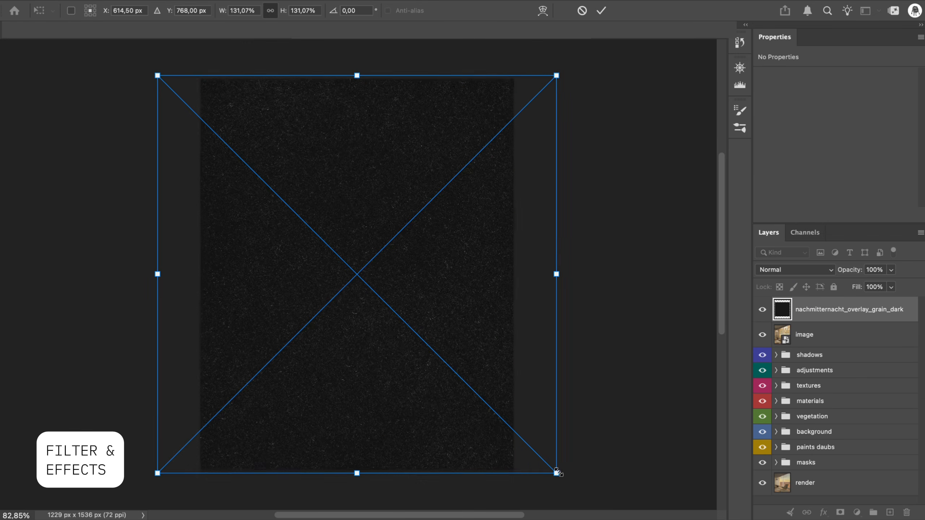
{"action": "key", "text": "Return"}
{"action": "key", "text": "super+0"}
Compare blend modes on the grain overlay and set it to Linear Dodge (Add) with 50% fill
{"action": "left_click", "coordinate": [815, 269]}
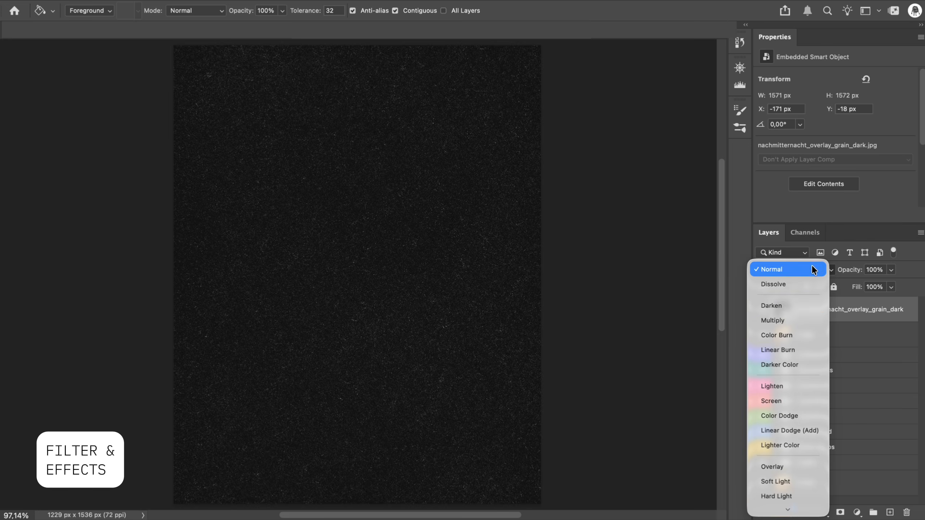
{"action": "key", "text": "Down"}
{"action": "key", "text": "Down"}
{"action": "key", "text": "Down"}
{"action": "key", "text": "Down"}
{"action": "key", "text": "Down"}
{"action": "key", "text": "Down"}
{"action": "key", "text": "Down"}
{"action": "key", "text": "Down"}
{"action": "key", "text": "Down"}
{"action": "key", "text": "Down"}
{"action": "key", "text": "Down"}
{"action": "key", "text": "Down"}
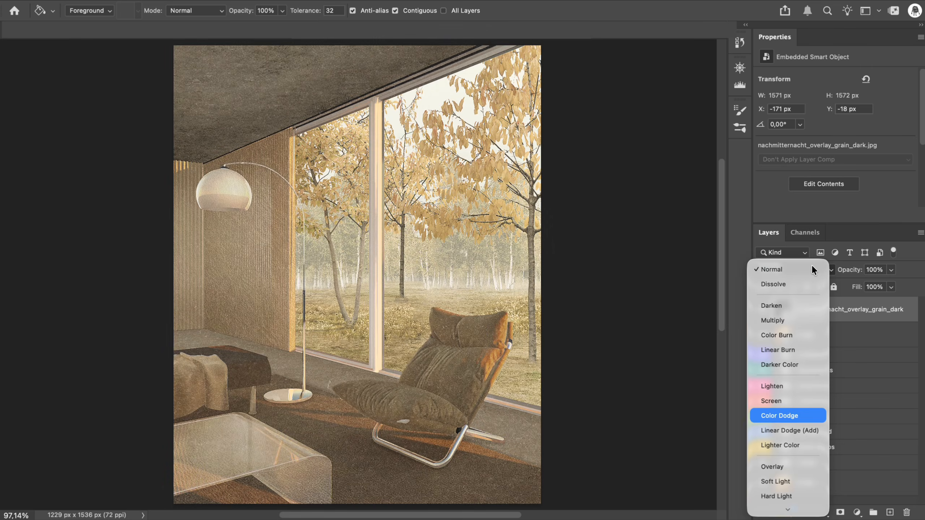
{"action": "key", "text": "Up"}
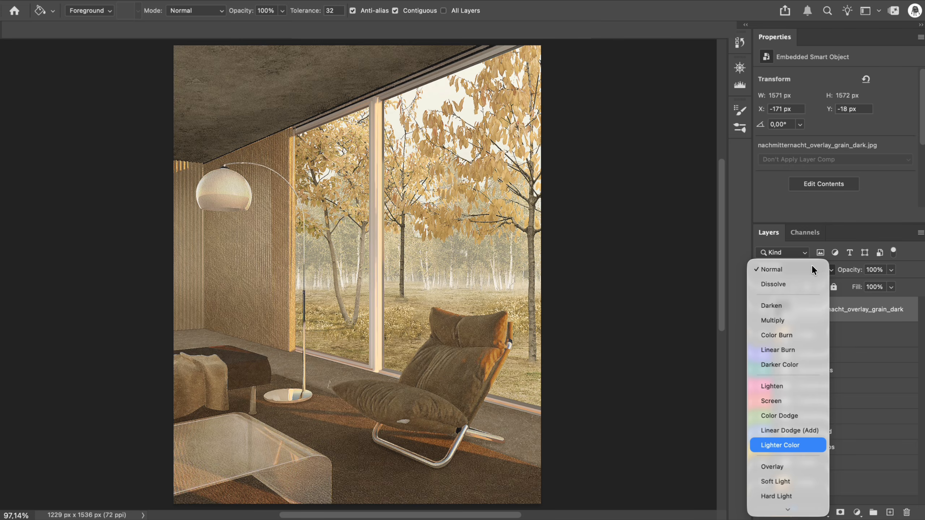
{"action": "key", "text": "Up"}
{"action": "key", "text": "Up"}
{"action": "key", "text": "Up"}
{"action": "key", "text": "Up"}
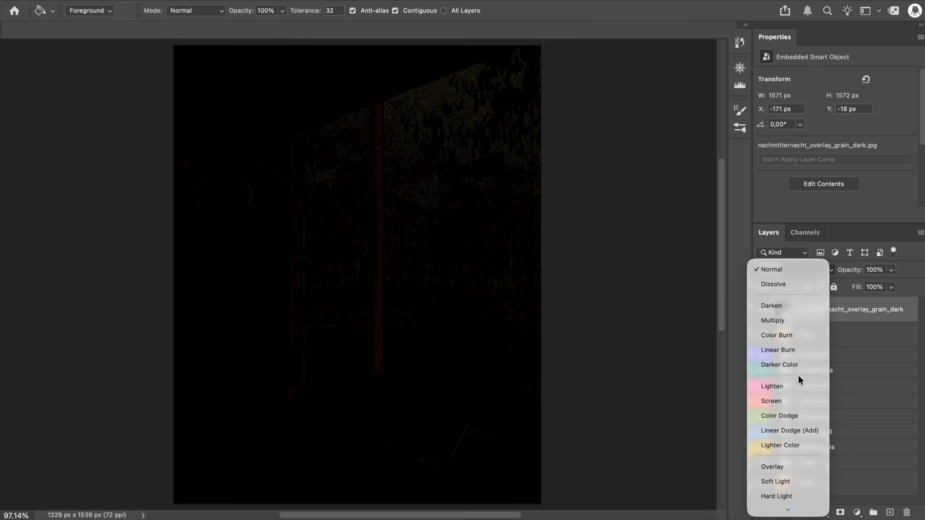
{"action": "left_click", "coordinate": [792, 428]}
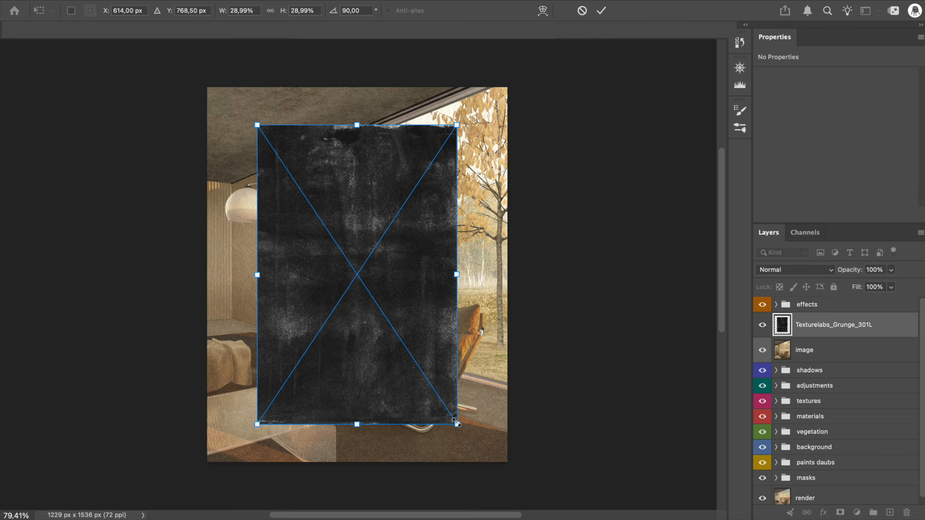
Scale the Texturelabs_Grunge_301L texture, rotated 90°, to cover the whole image
{"action": "left_click_drag", "start_coordinate": [492, 420], "coordinate": [522, 497]}
{"action": "key", "text": "Return"}
Compare blend modes on the grunge texture and set it to Linear Dodge (Add) at 20% opacity
{"action": "left_click", "coordinate": [768, 270]}
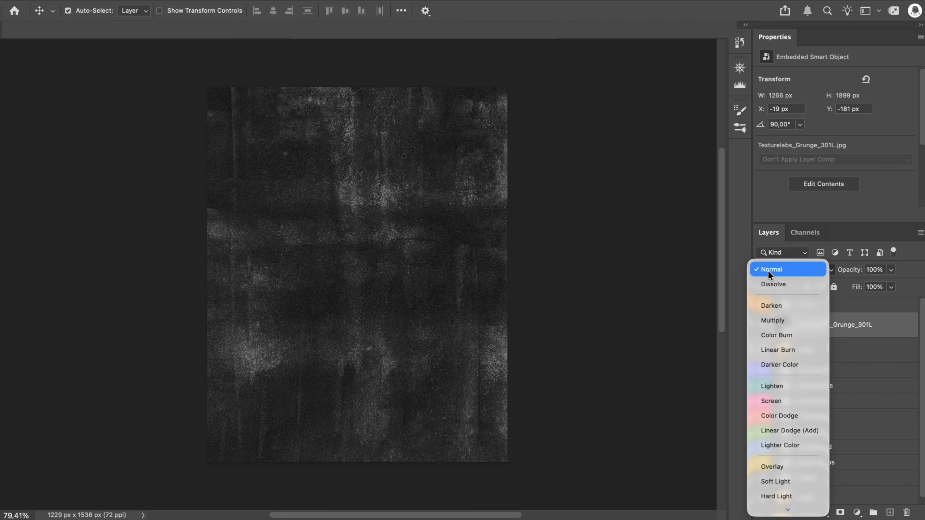
{"action": "key", "text": "Down"}
{"action": "key", "text": "Down"}
{"action": "key", "text": "Down"}
{"action": "key", "text": "Down"}
{"action": "key", "text": "Down"}
{"action": "key", "text": "Down"}
{"action": "key", "text": "Down"}
{"action": "key", "text": "Down"}
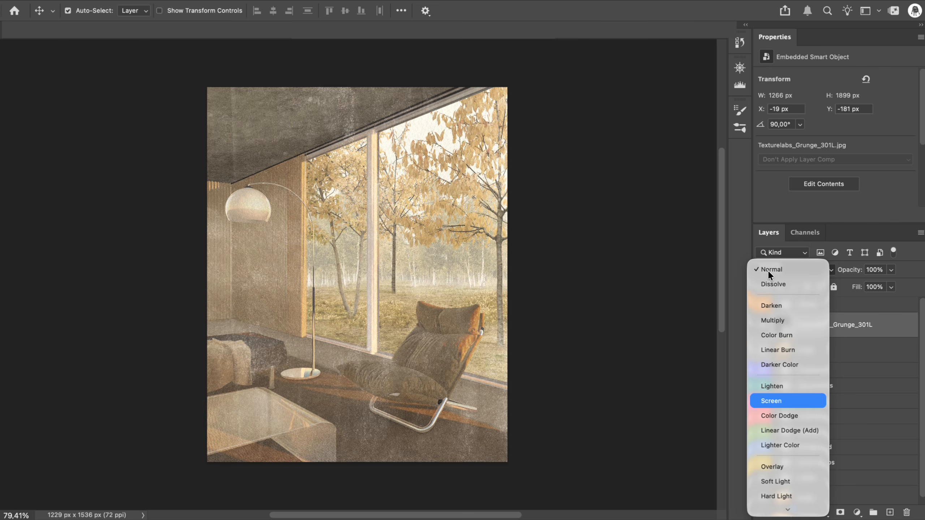
{"action": "key", "text": "Down"}
{"action": "key", "text": "Down"}
{"action": "key", "text": "Down"}
{"action": "key", "text": "Down"}
{"action": "key", "text": "Down"}
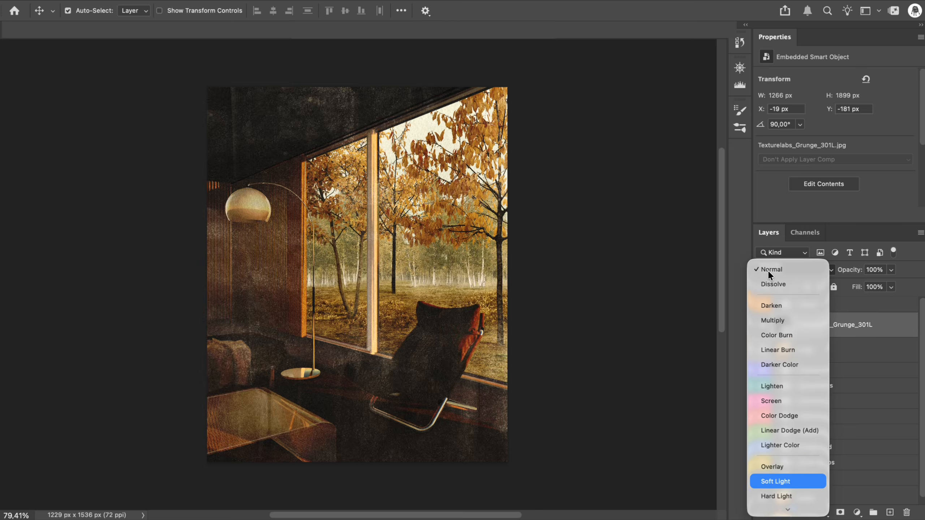
{"action": "key", "text": "Up"}
{"action": "key", "text": "Up"}
{"action": "key", "text": "Up"}
{"action": "key", "text": "Up"}
{"action": "key", "text": "Down"}
{"action": "key", "text": "Return"}
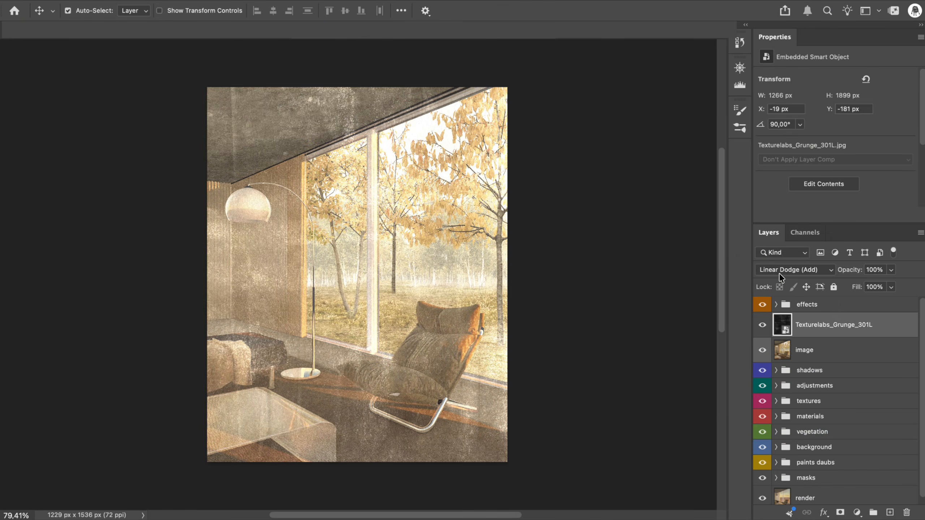
{"action": "type", "text": "50"}
{"action": "key", "text": "Return"}
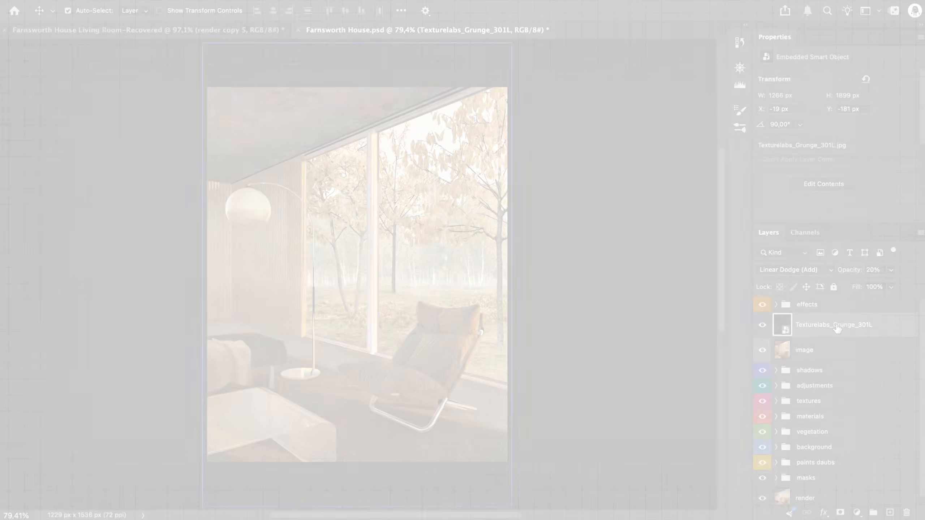